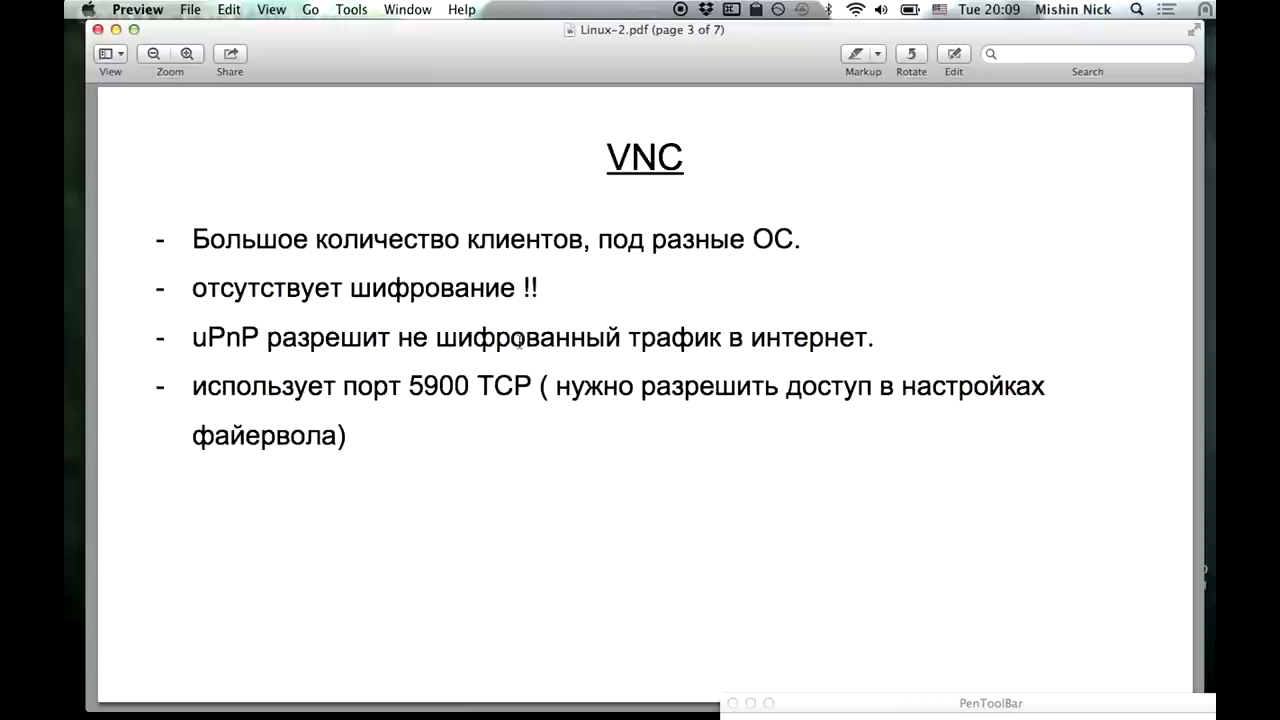
Bring up the overview of all desktops from the Preview slide on VNC.
key("ctrl+Up")
On the empty second desktop, launch VirtualBox through a Spotlight search for 'virt'.
left_click(786, 38)
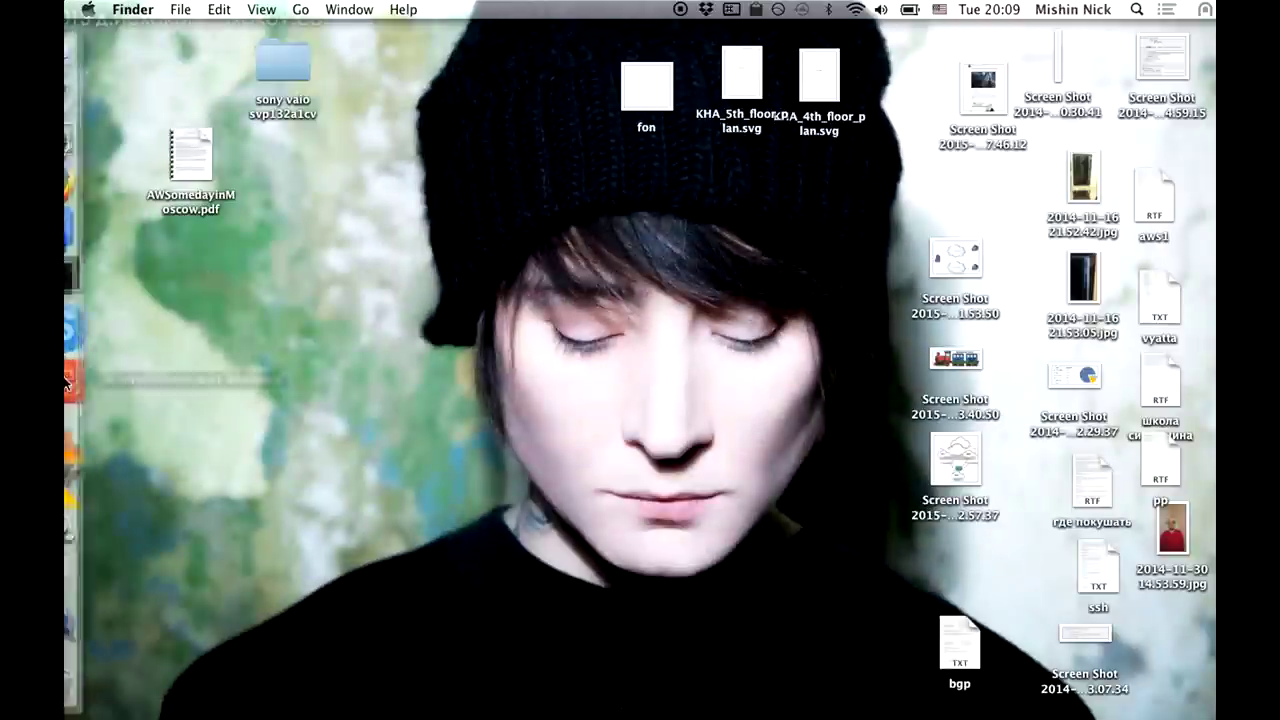
left_click(1133, 14)
type("qui")
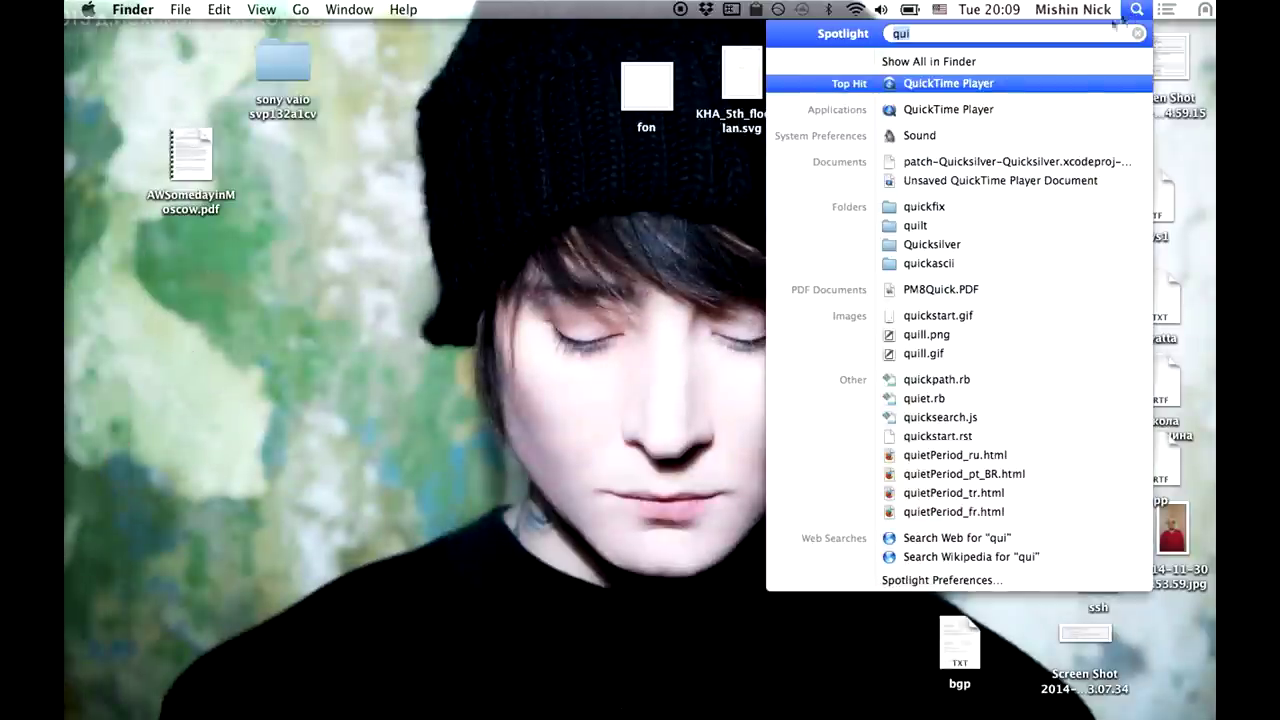
key("BackSpace")
key("BackSpace")
key("BackSpace")
type("virt")
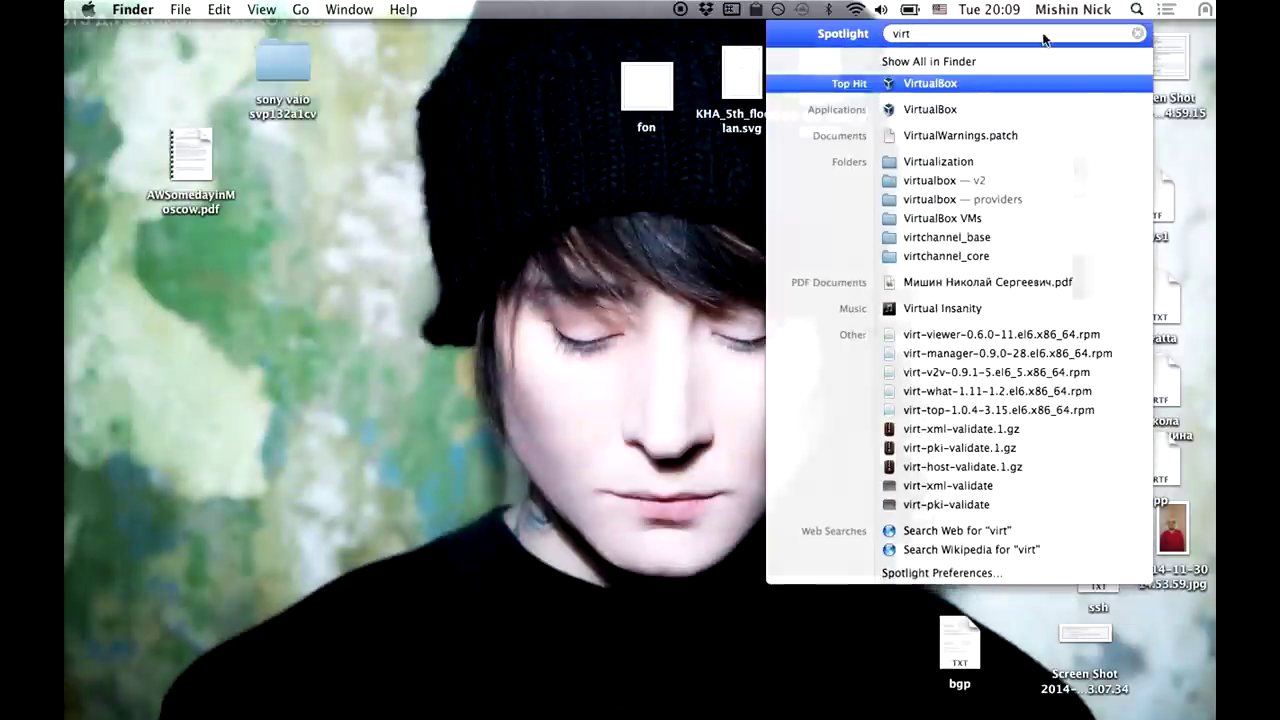
key("Escape")
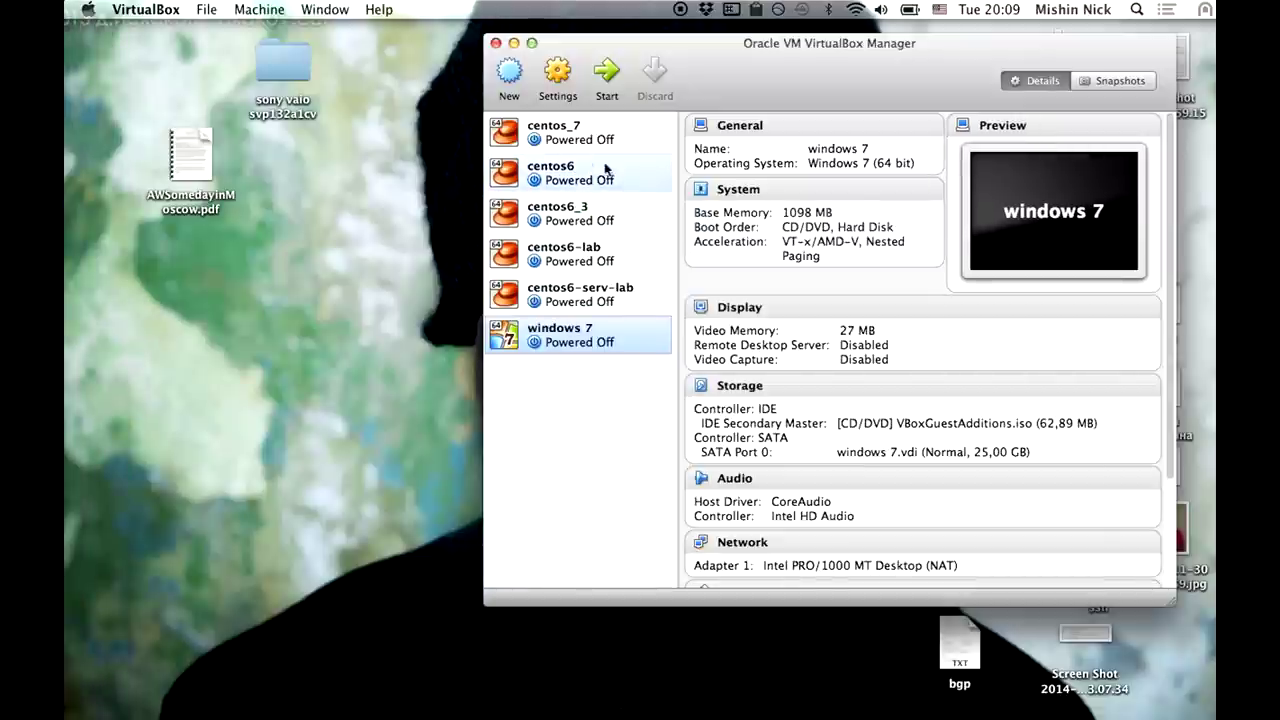
Start the centos6-lab VM, interrupt the boot countdown, then reposition and enlarge its window.
left_click(609, 251)
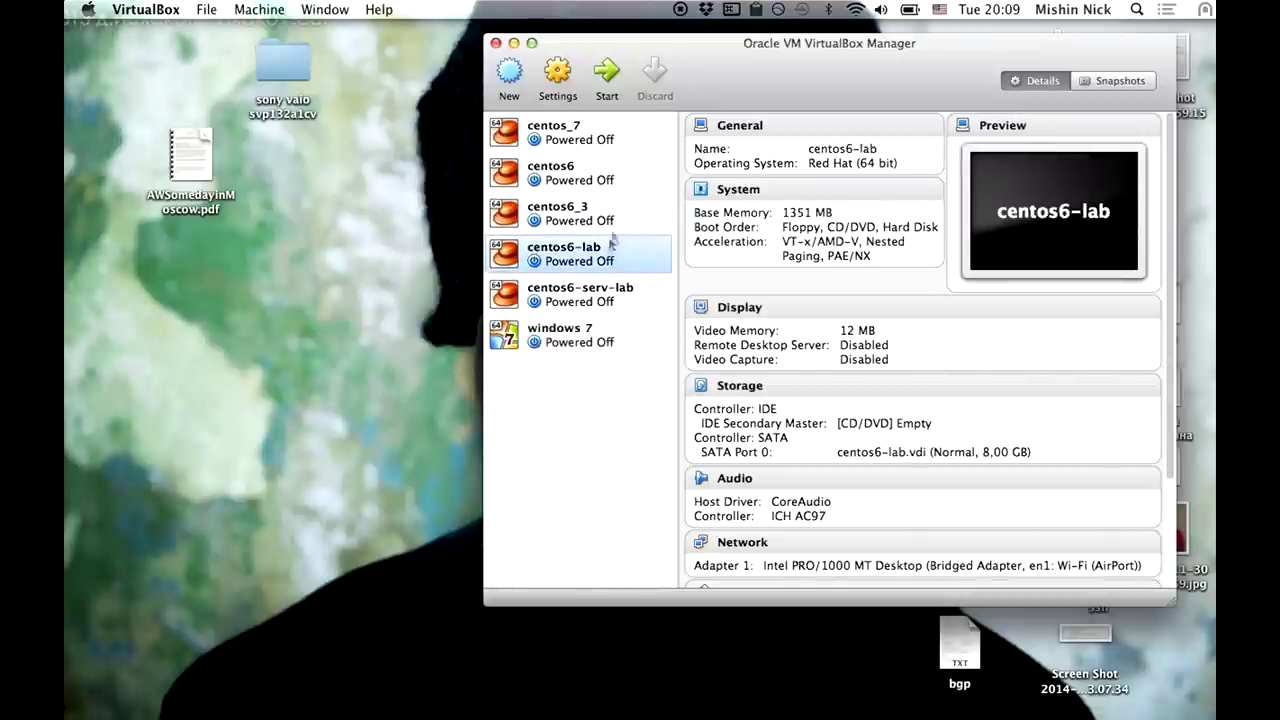
left_click(607, 72)
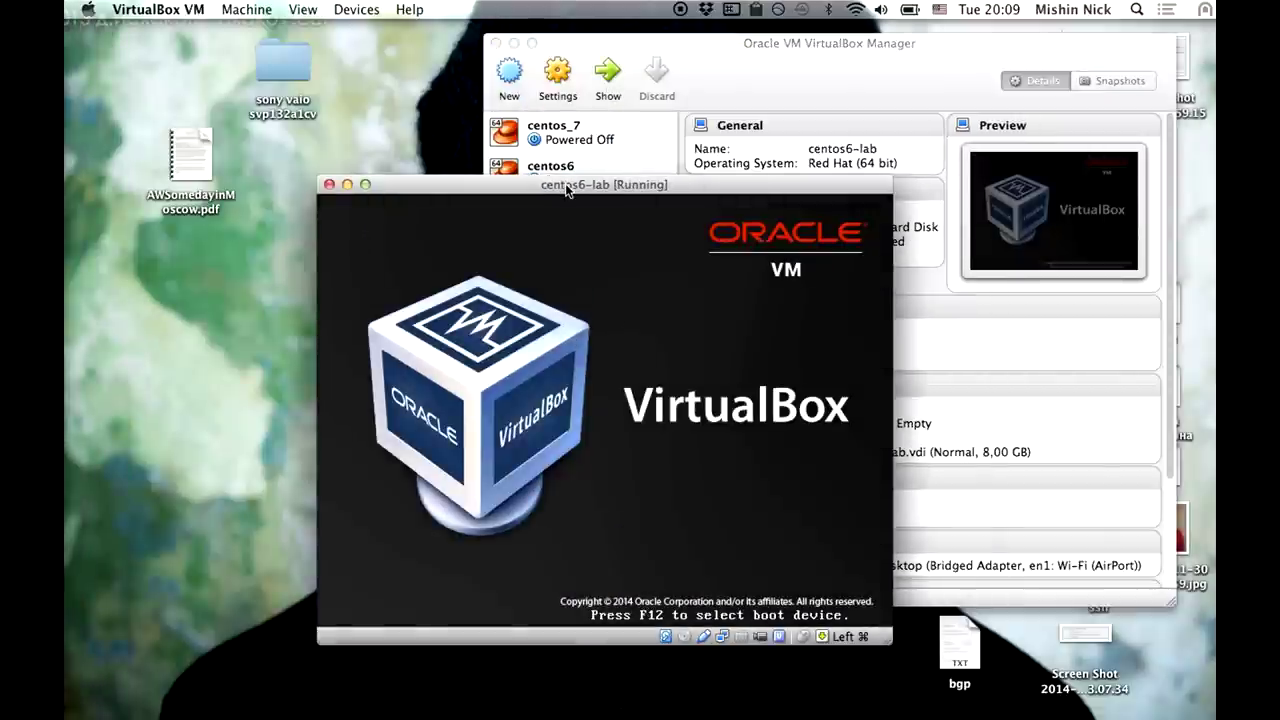
left_click_drag(566, 190, 538, 78)
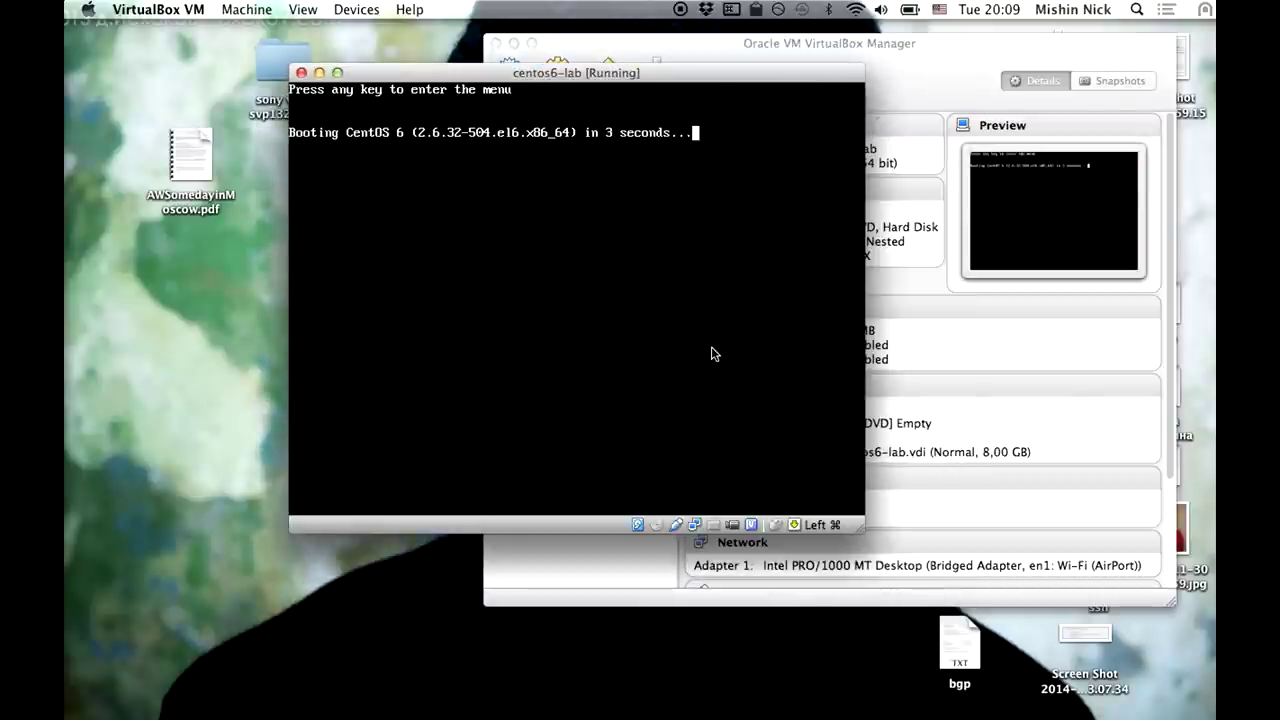
key("Return")
key("Return")
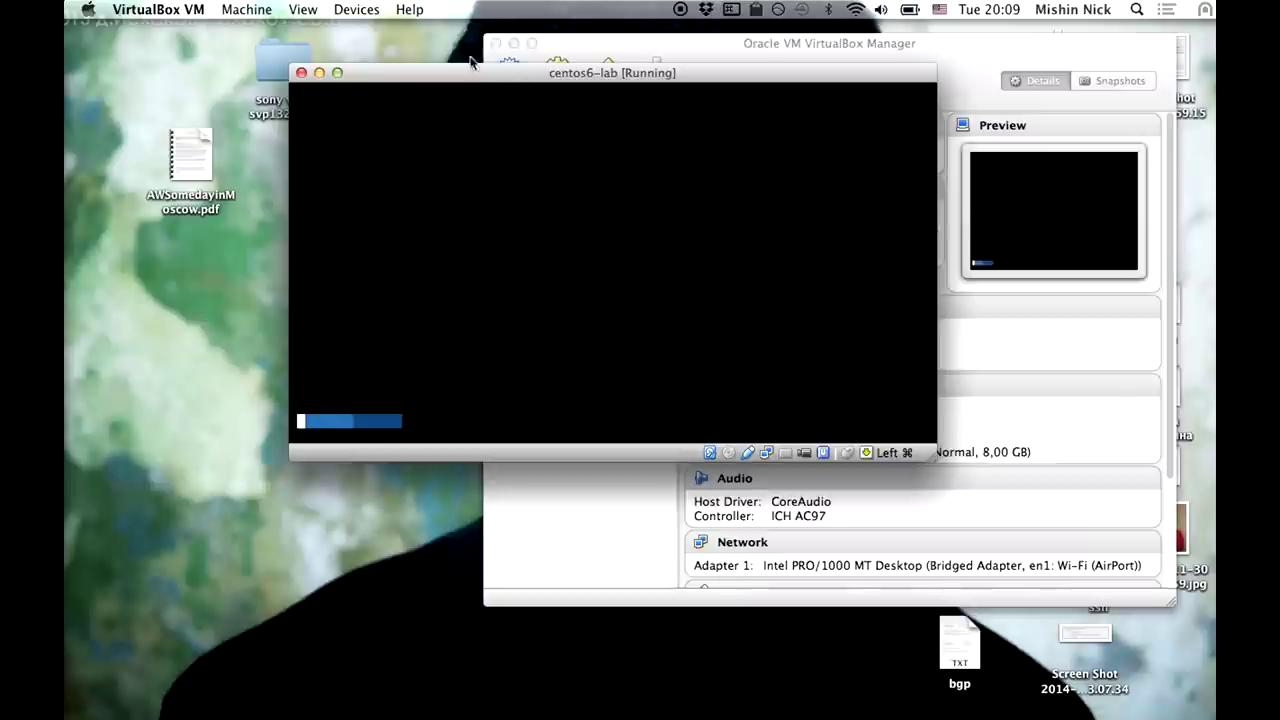
left_click_drag(471, 75, 363, 58)
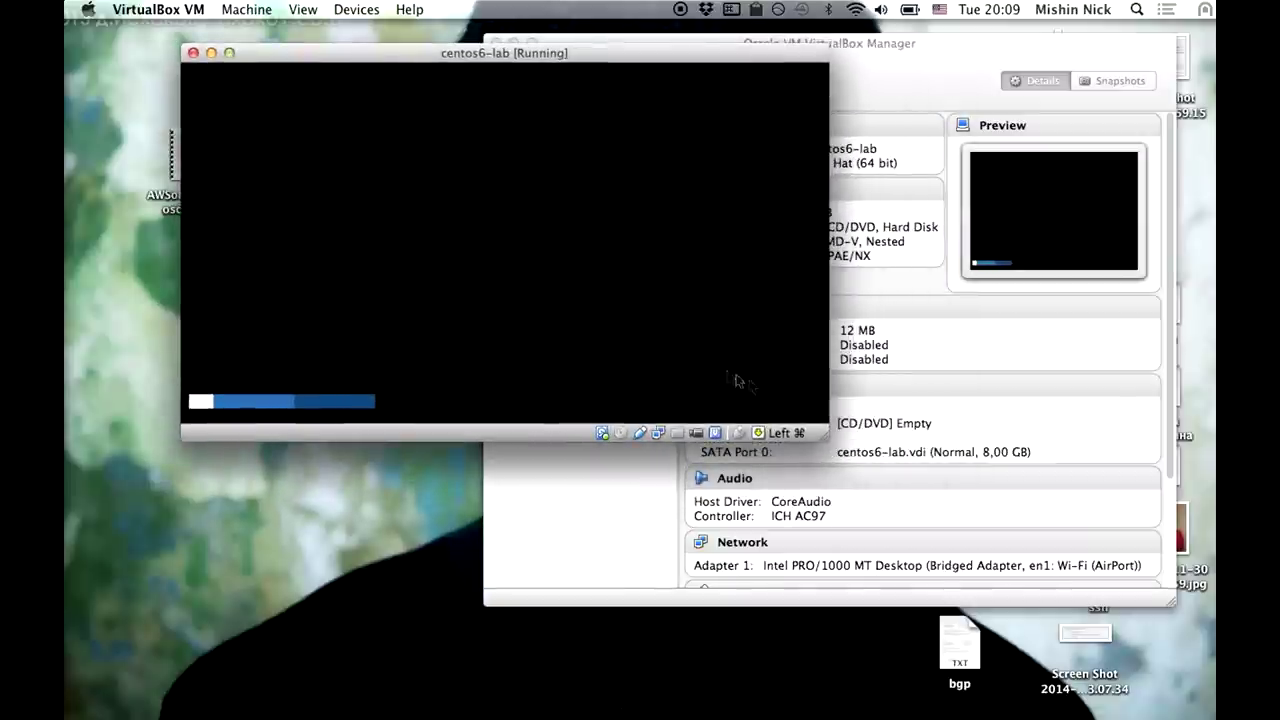
left_click_drag(826, 435, 898, 489)
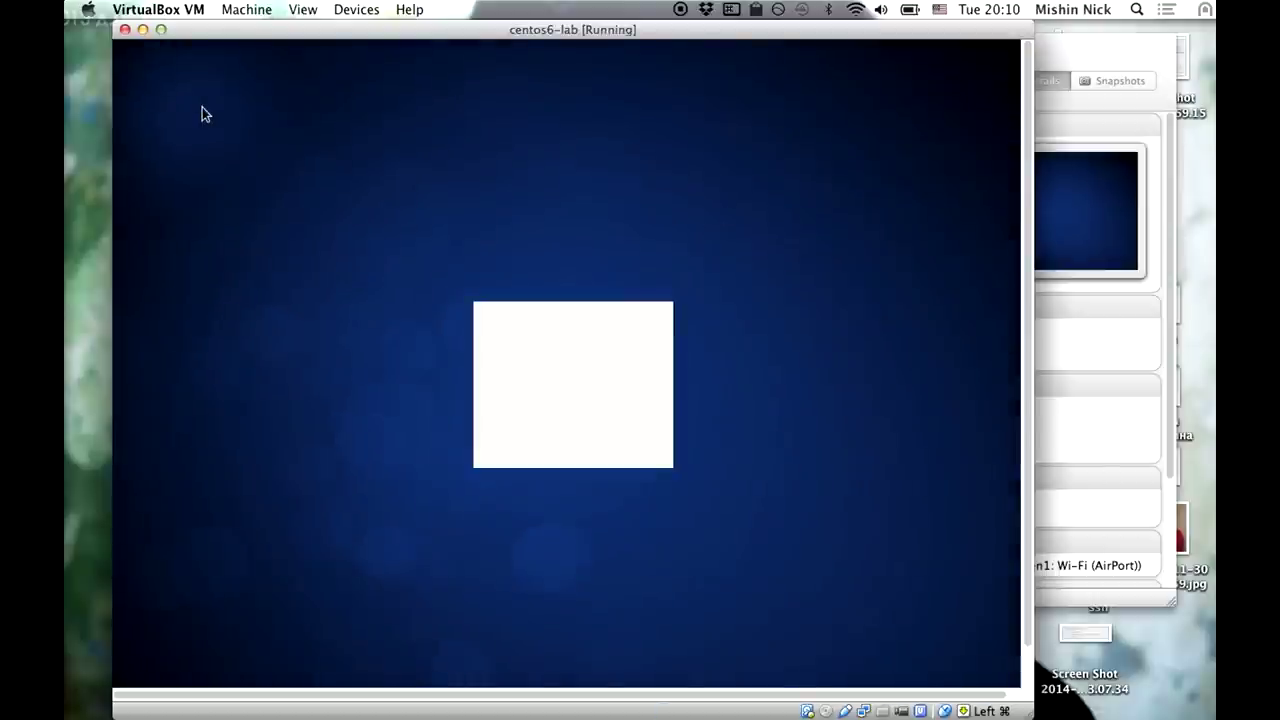
Log in to the CentOS guest as the listed user with the account password.
left_click(614, 404)
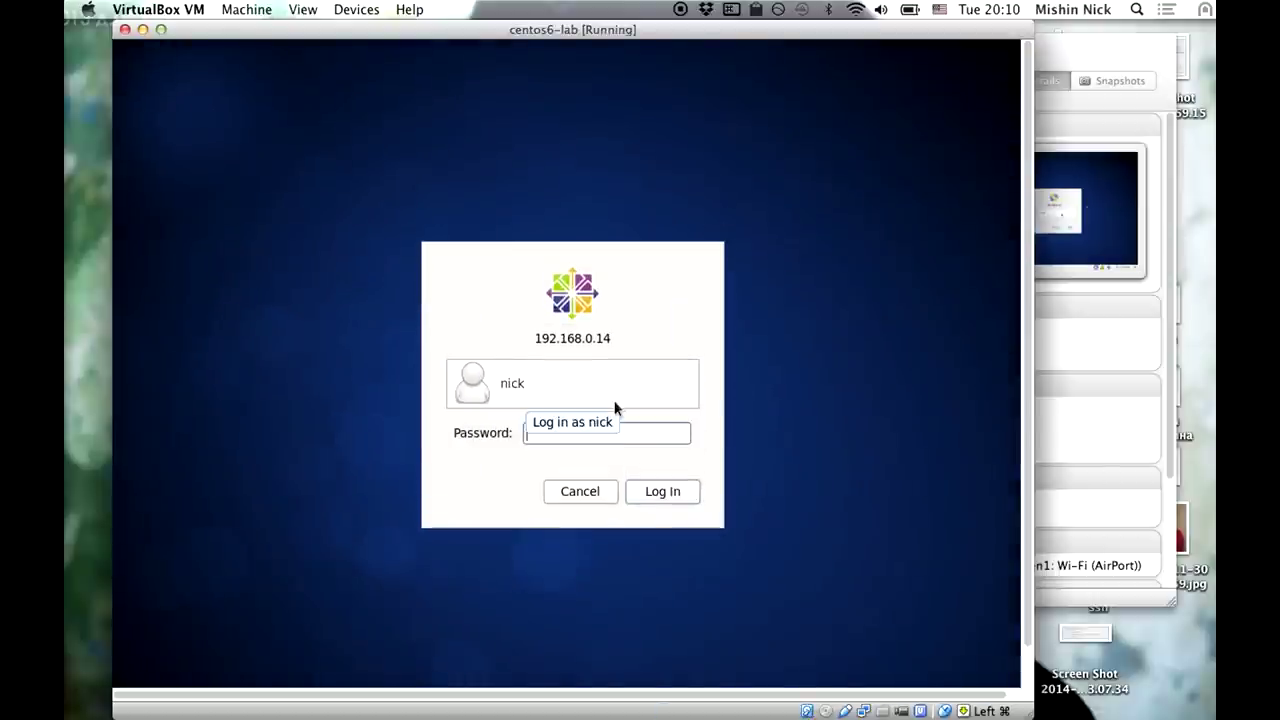
type("********")
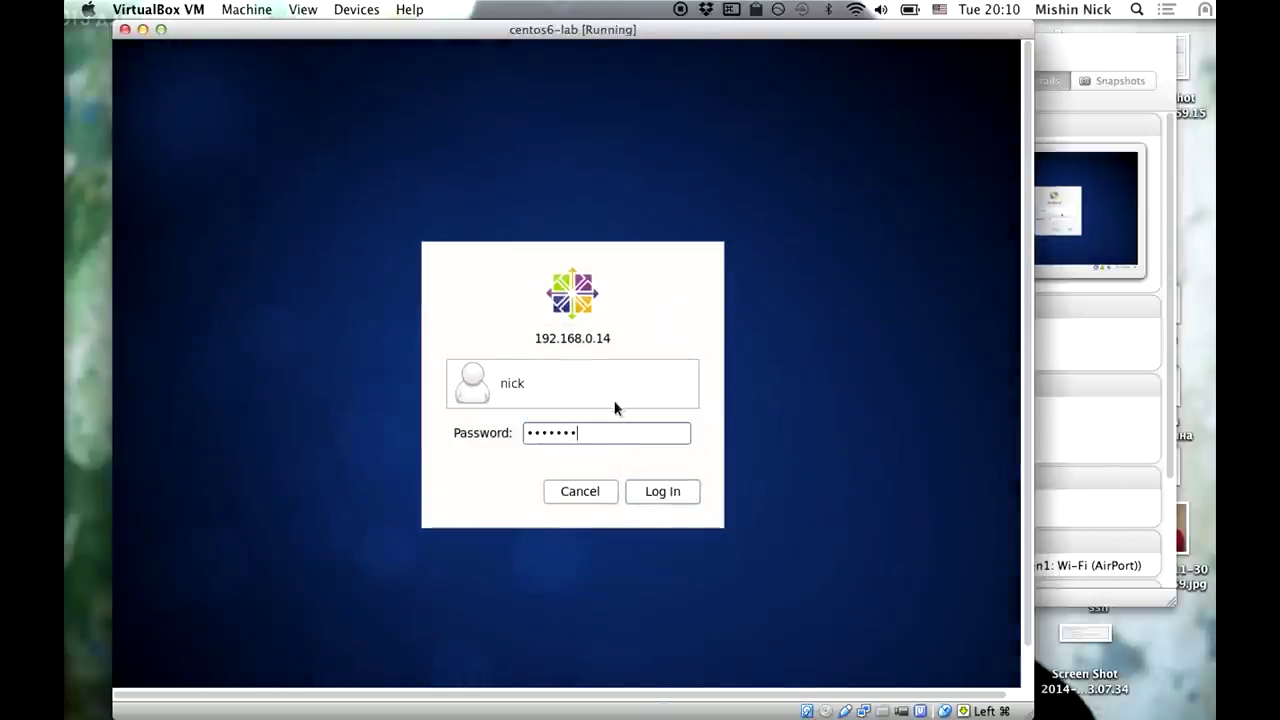
key("Return")
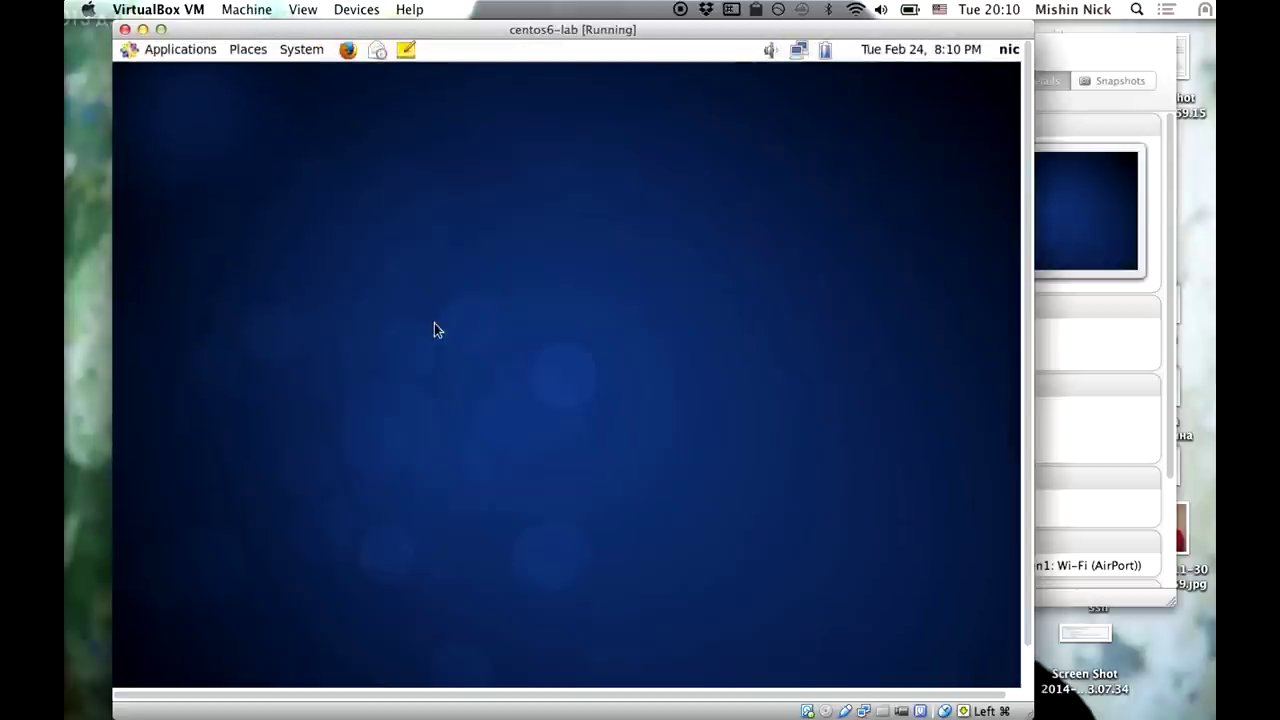
left_click(301, 55)
mouse_move(345, 82)
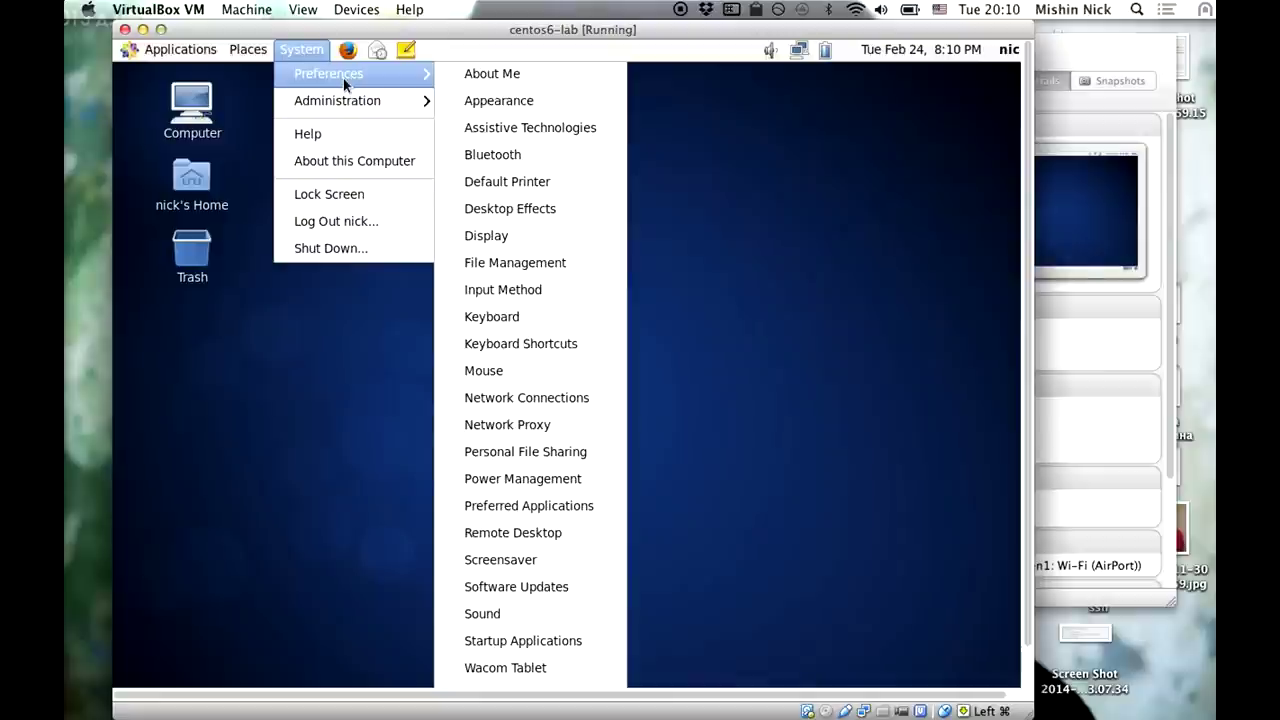
left_click(588, 538)
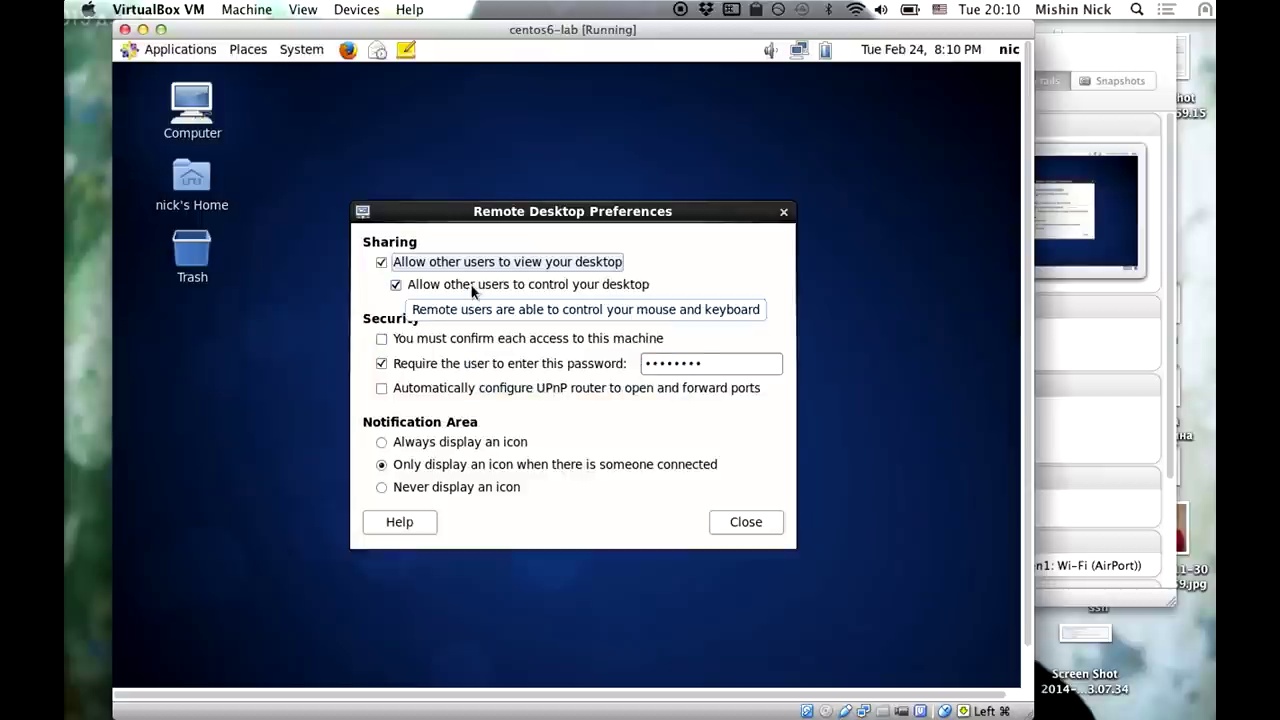
left_click(381, 262)
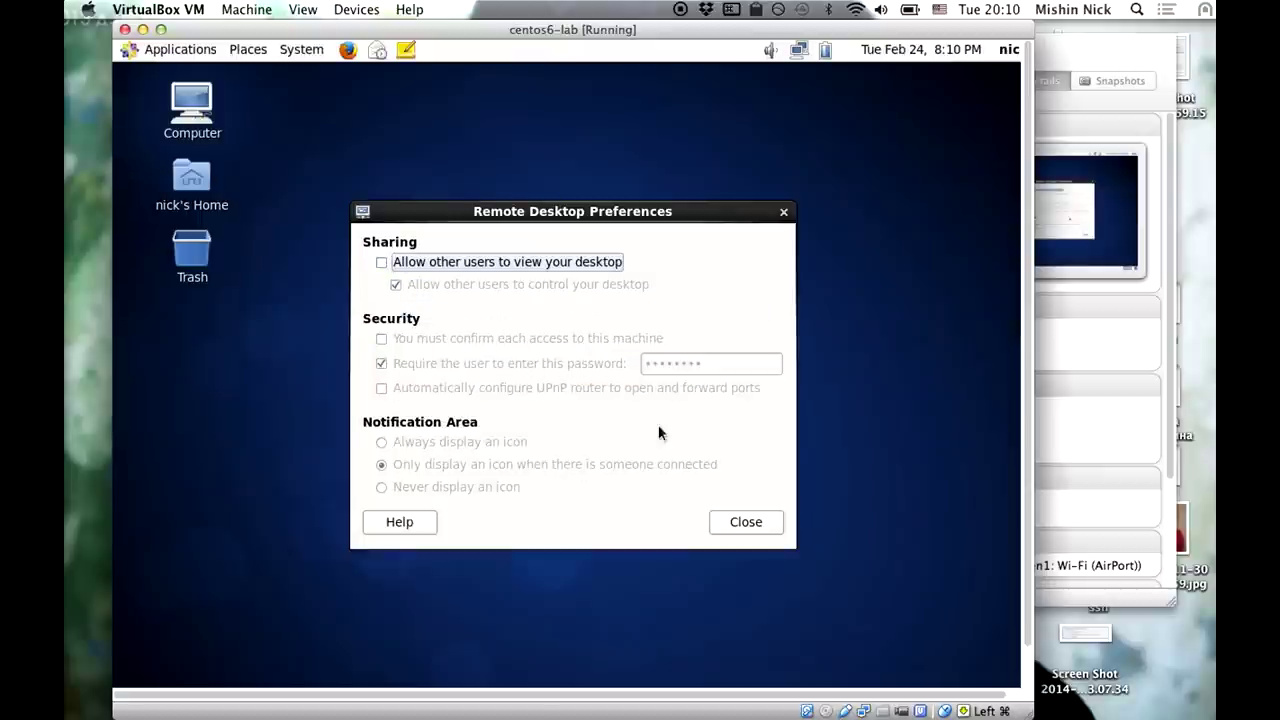
left_click(410, 264)
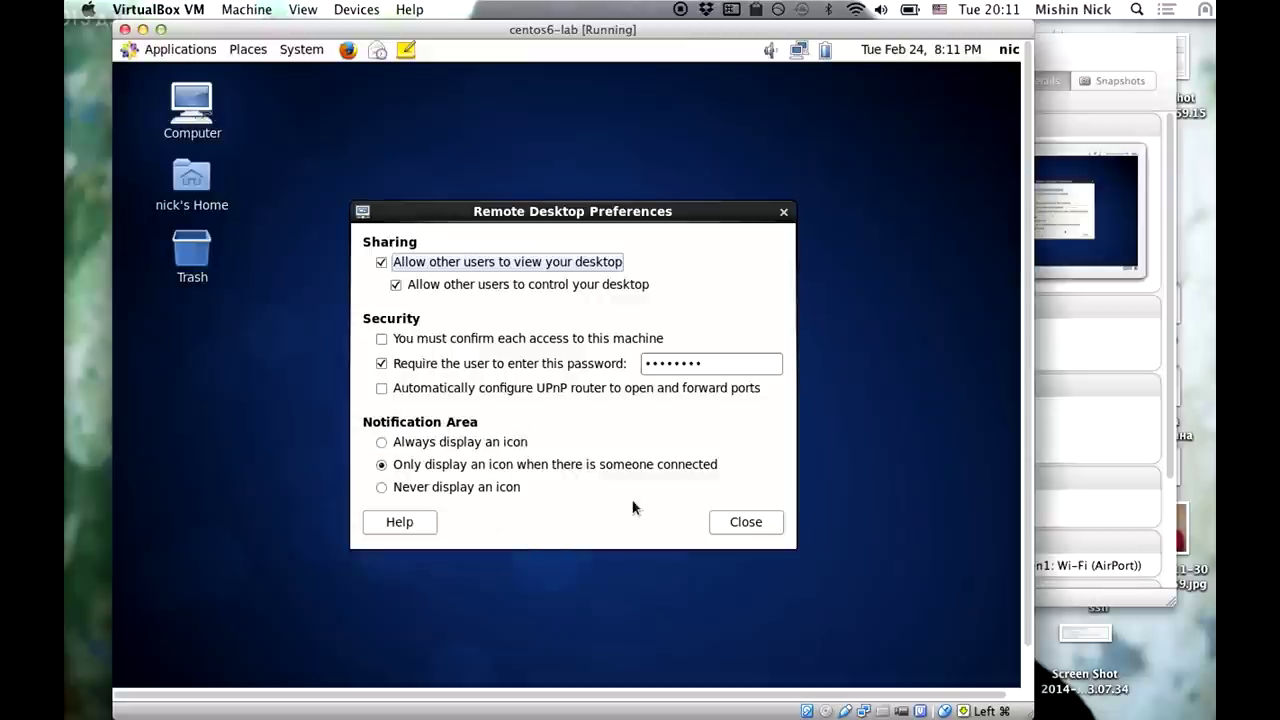
left_click(745, 521)
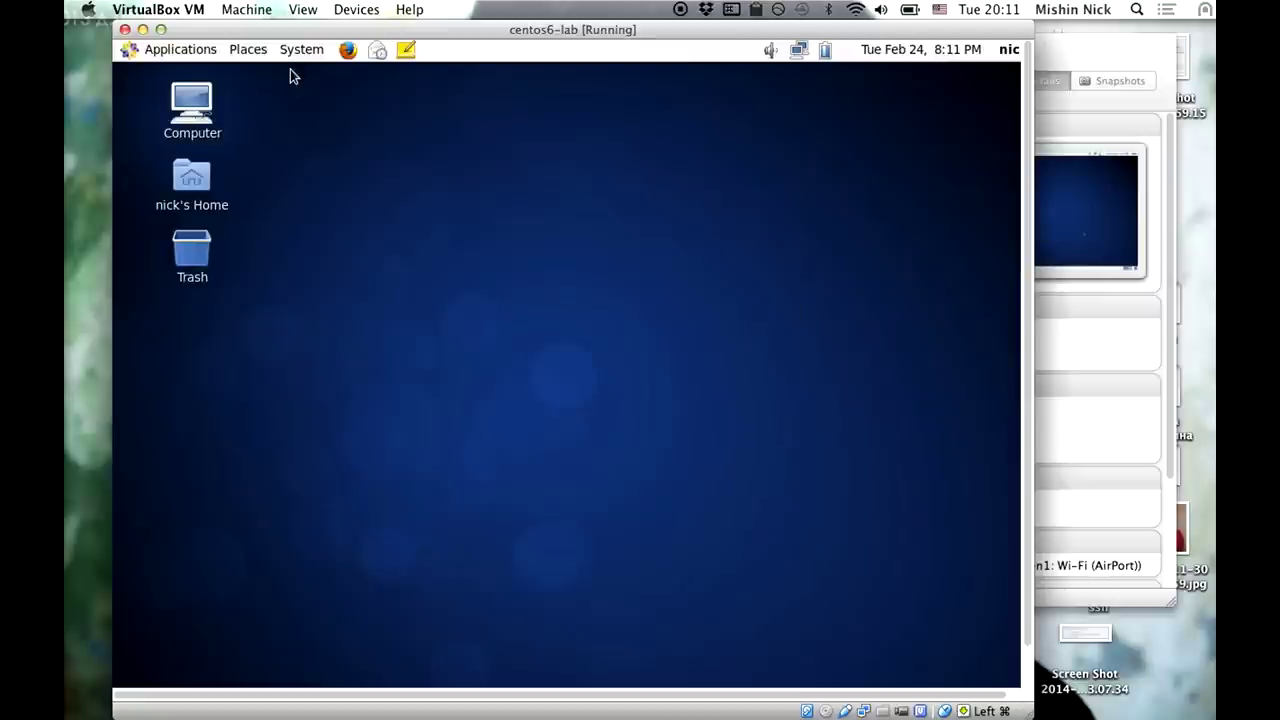
Open a guest Terminal from System Tools and run ifconfig, showing eth0 at 192.168.0.14.
left_click(209, 57)
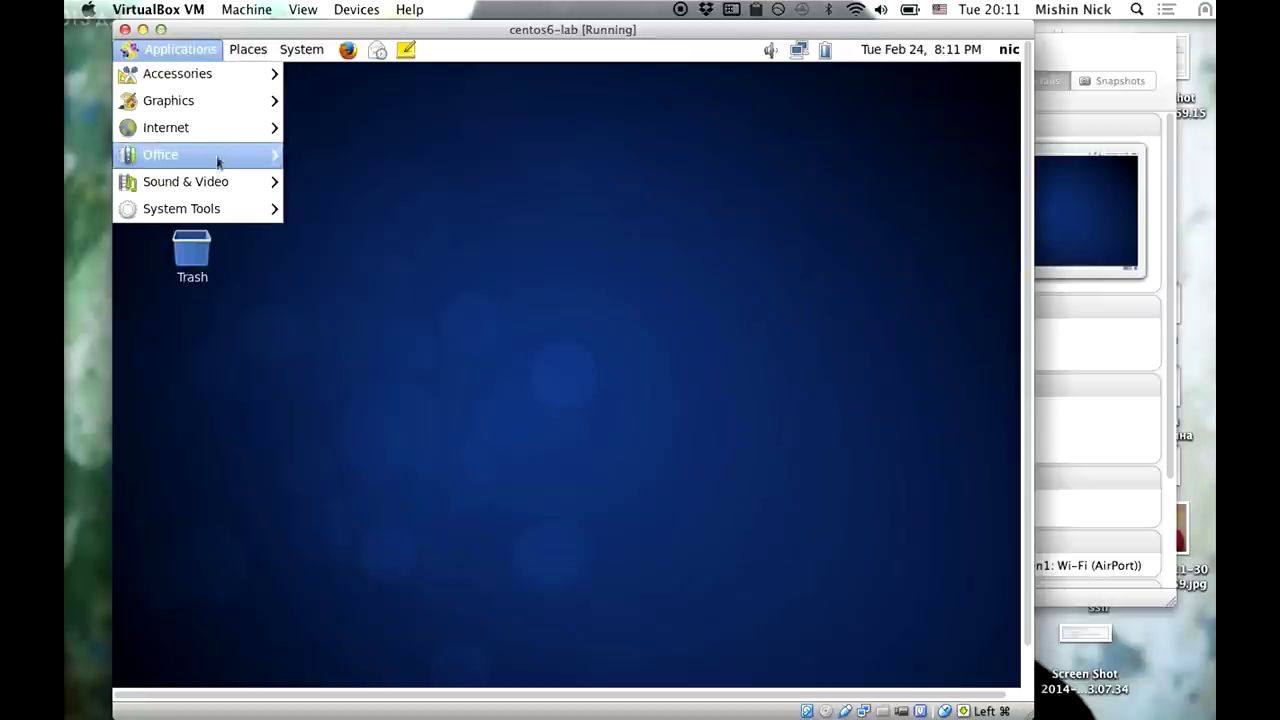
mouse_move(209, 211)
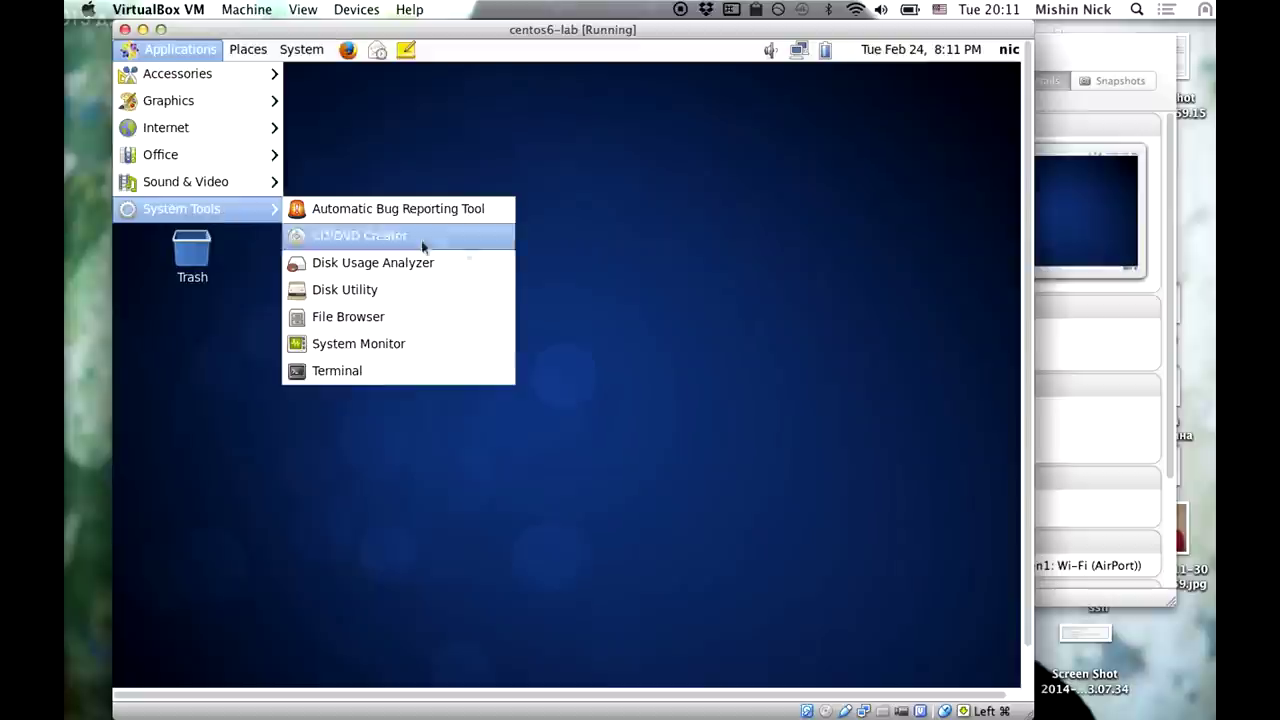
left_click(446, 362)
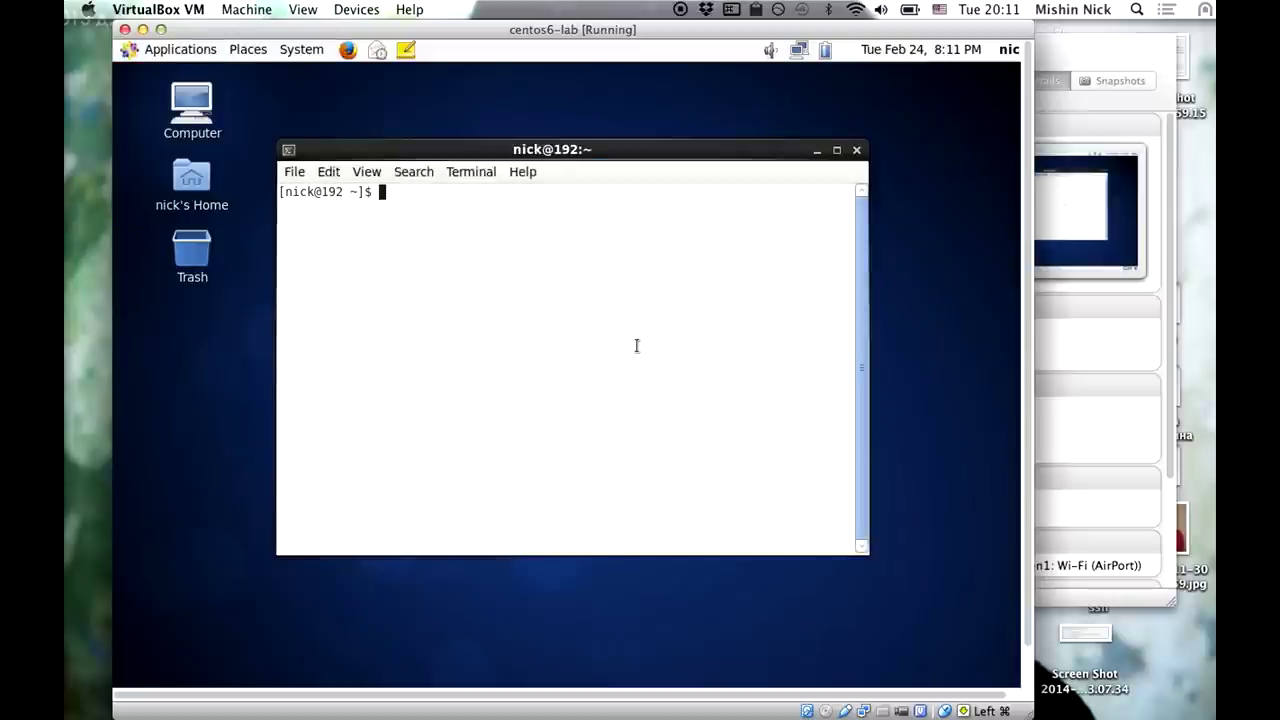
type("ifconfig")
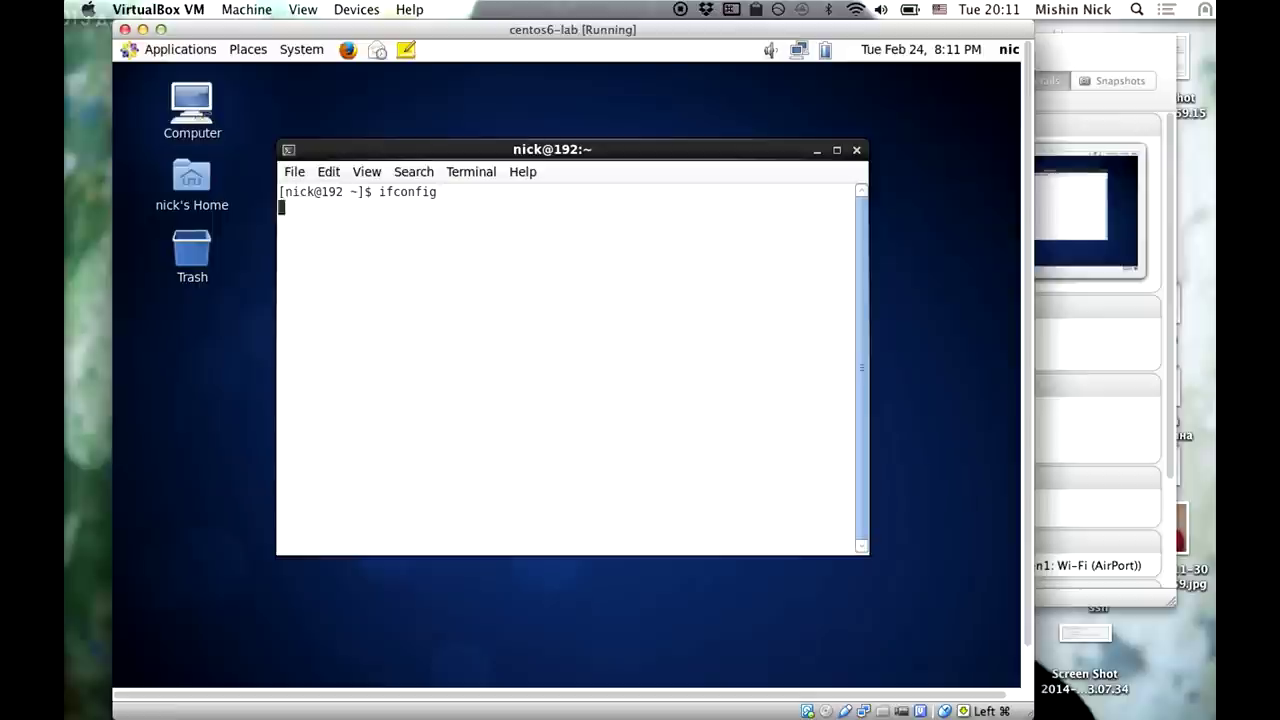
key("Return")
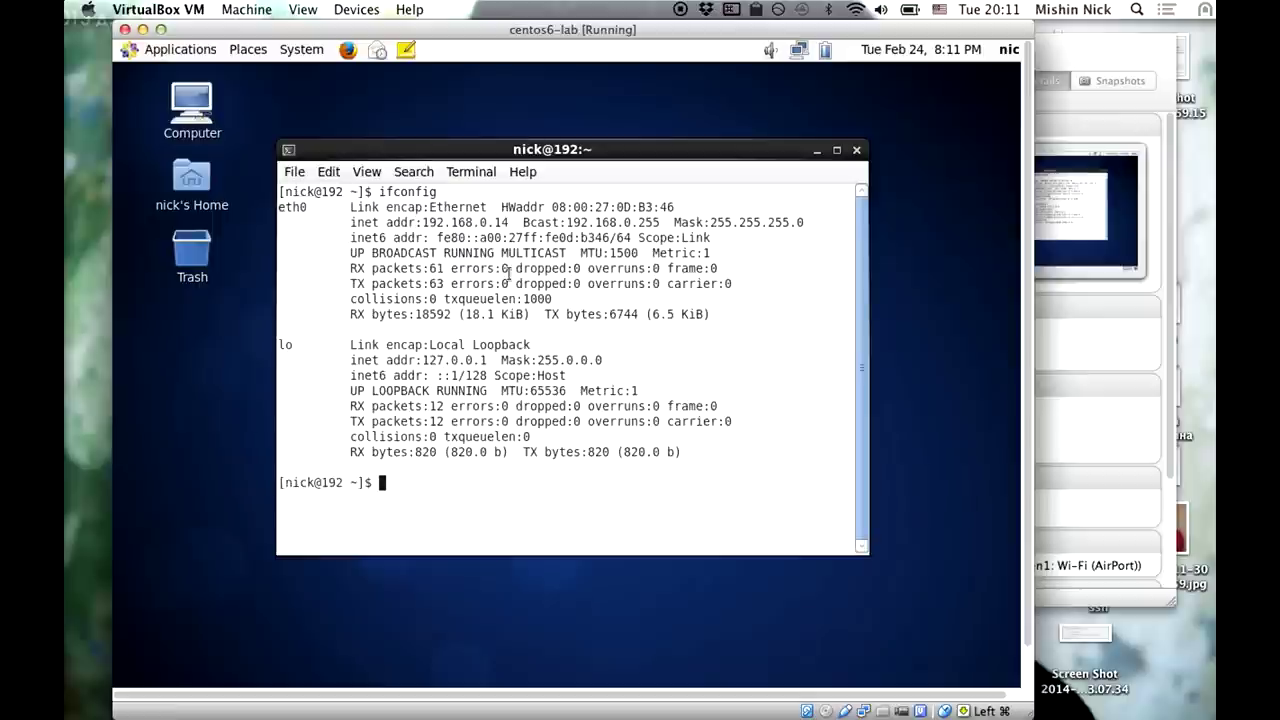
left_click_drag(603, 149, 607, 120)
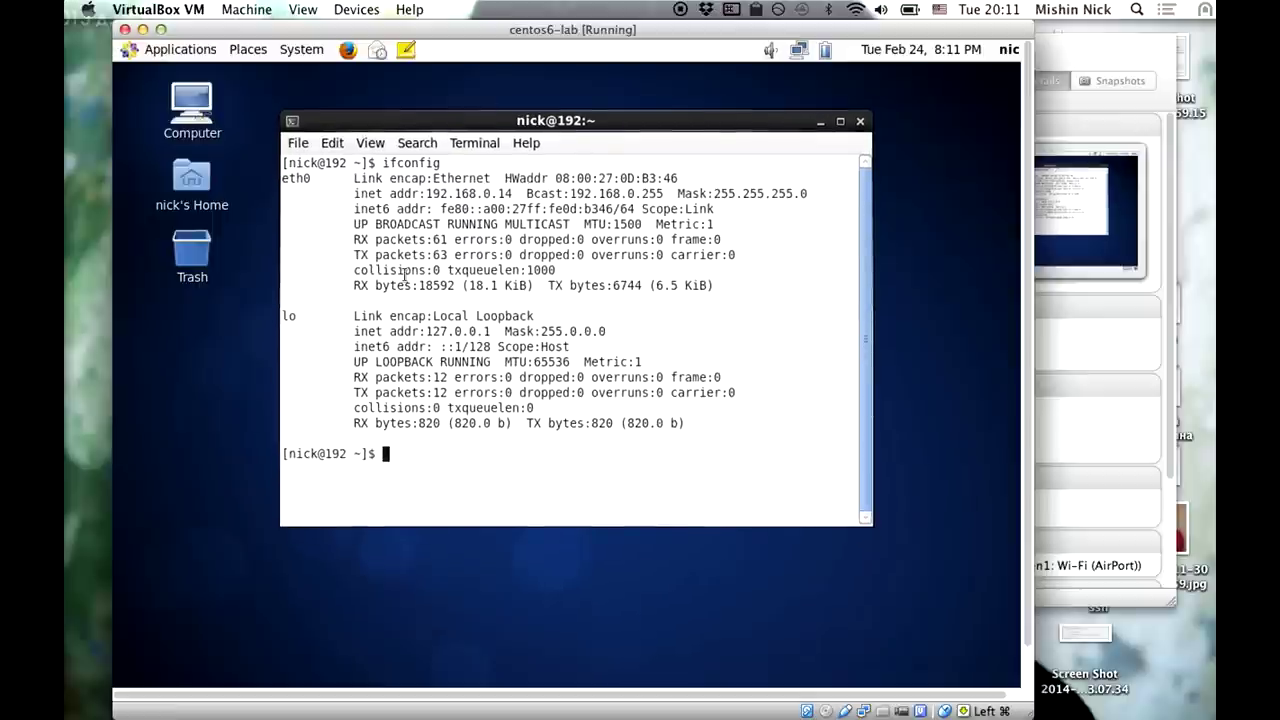
From Finder's Connect to Server, try connecting to vnc://192.168.0.14.
left_click(90, 146)
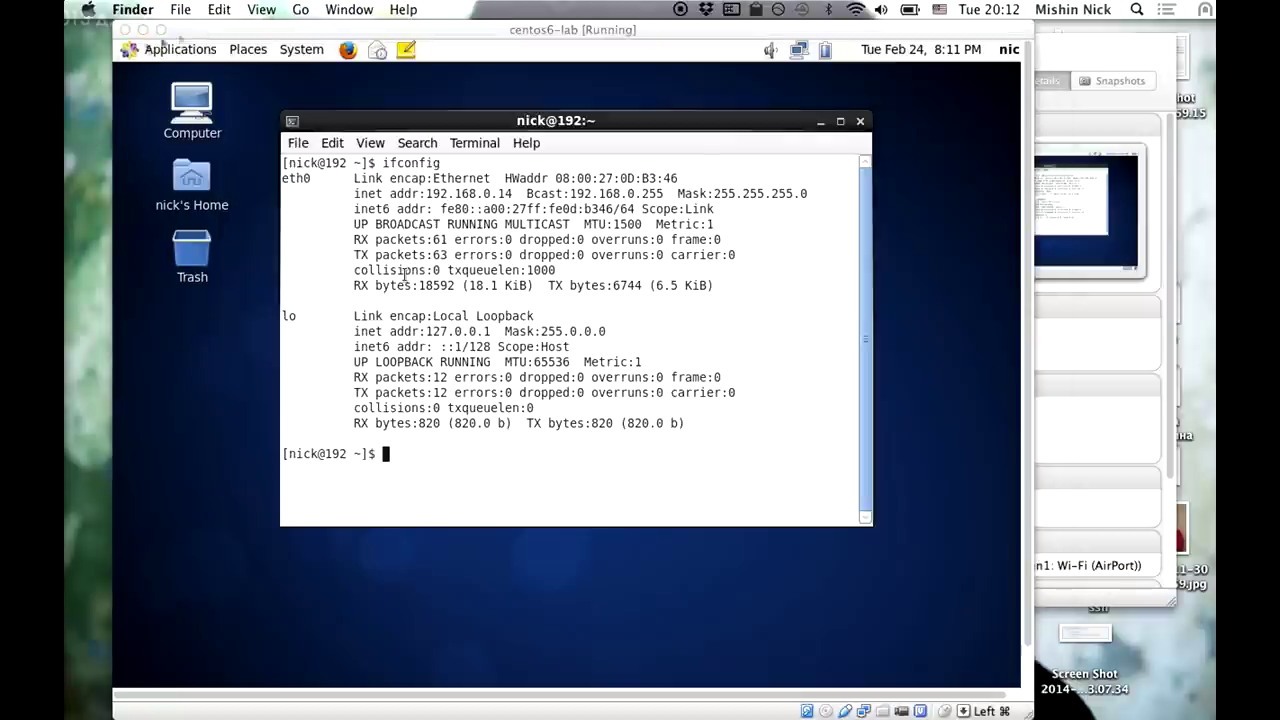
left_click(298, 10)
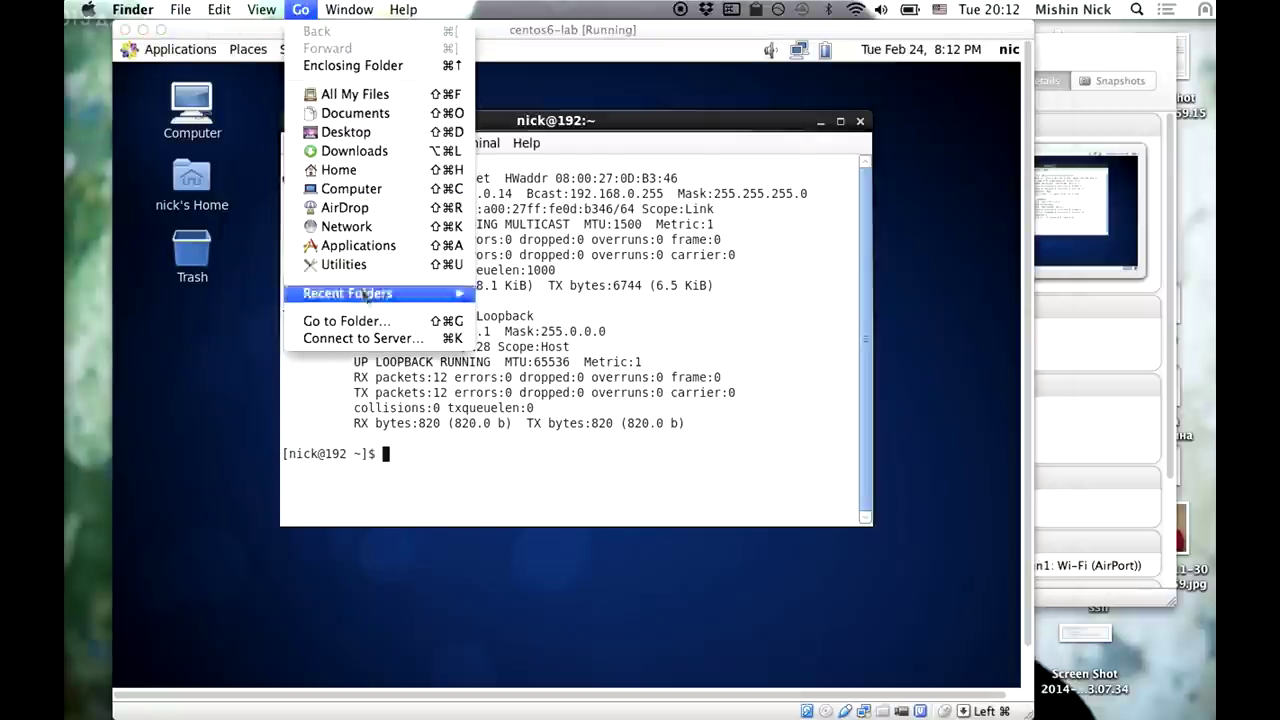
left_click(378, 338)
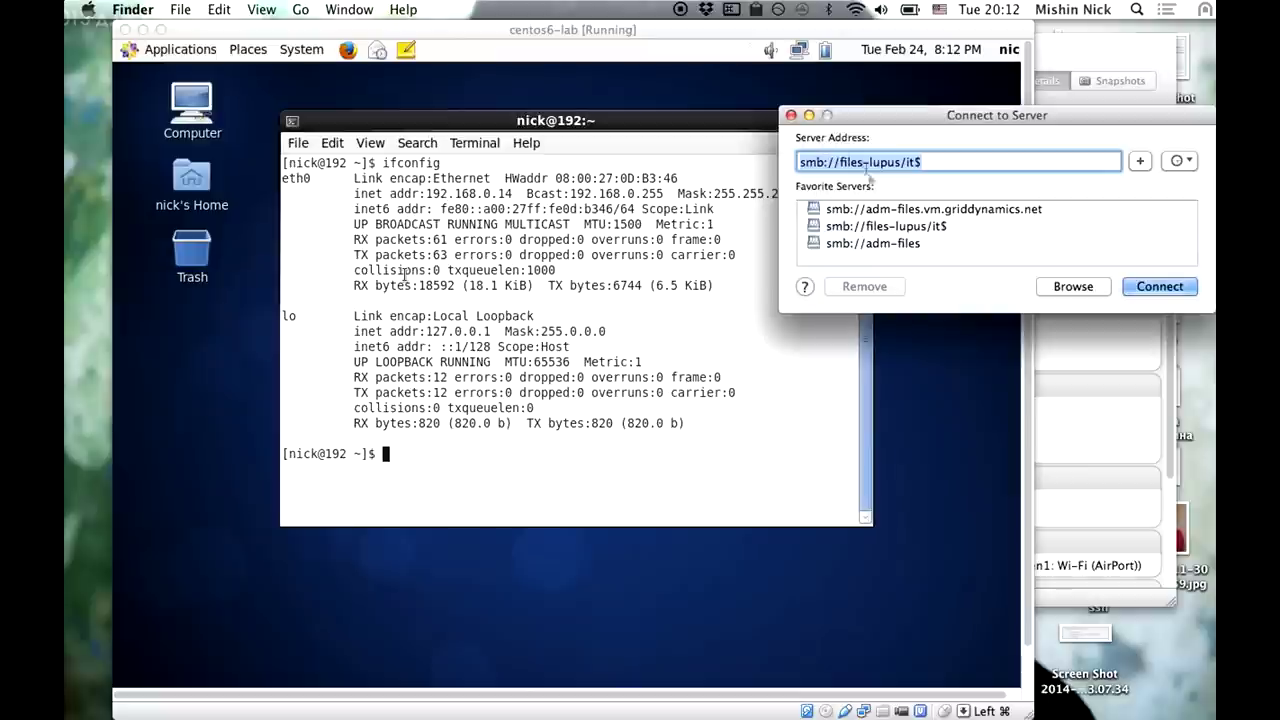
key("BackSpace")
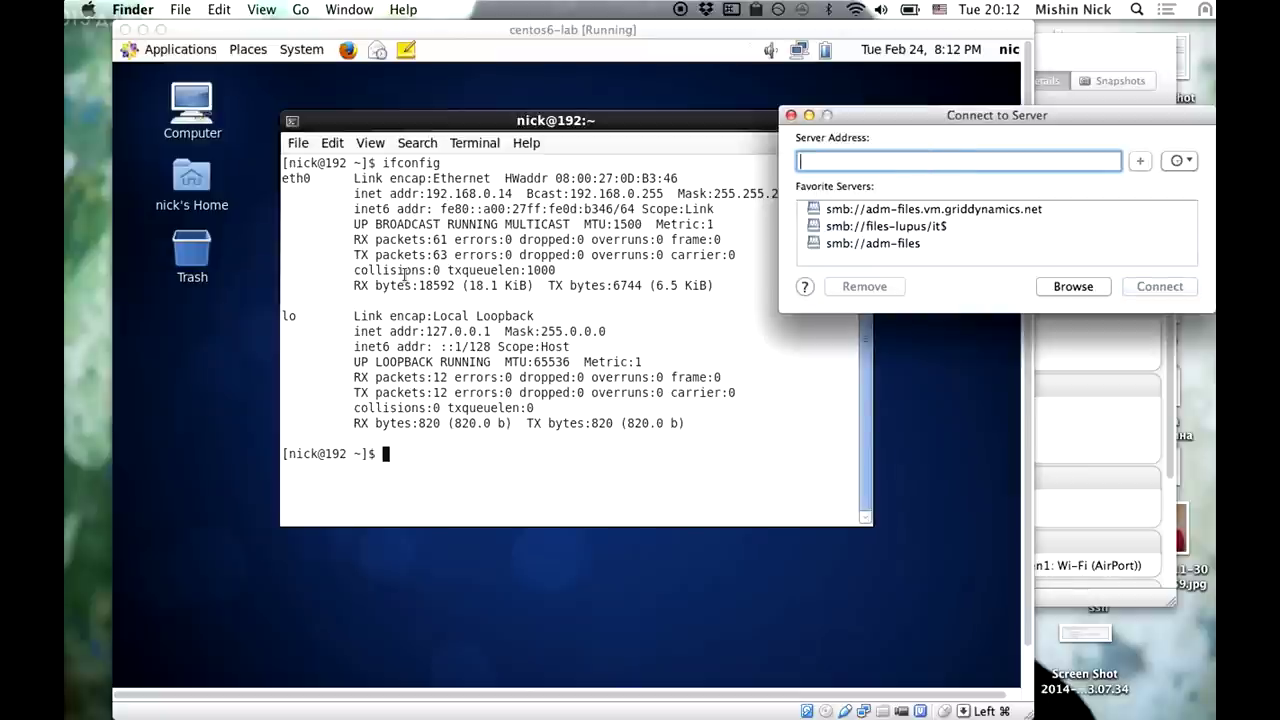
left_click(1177, 161)
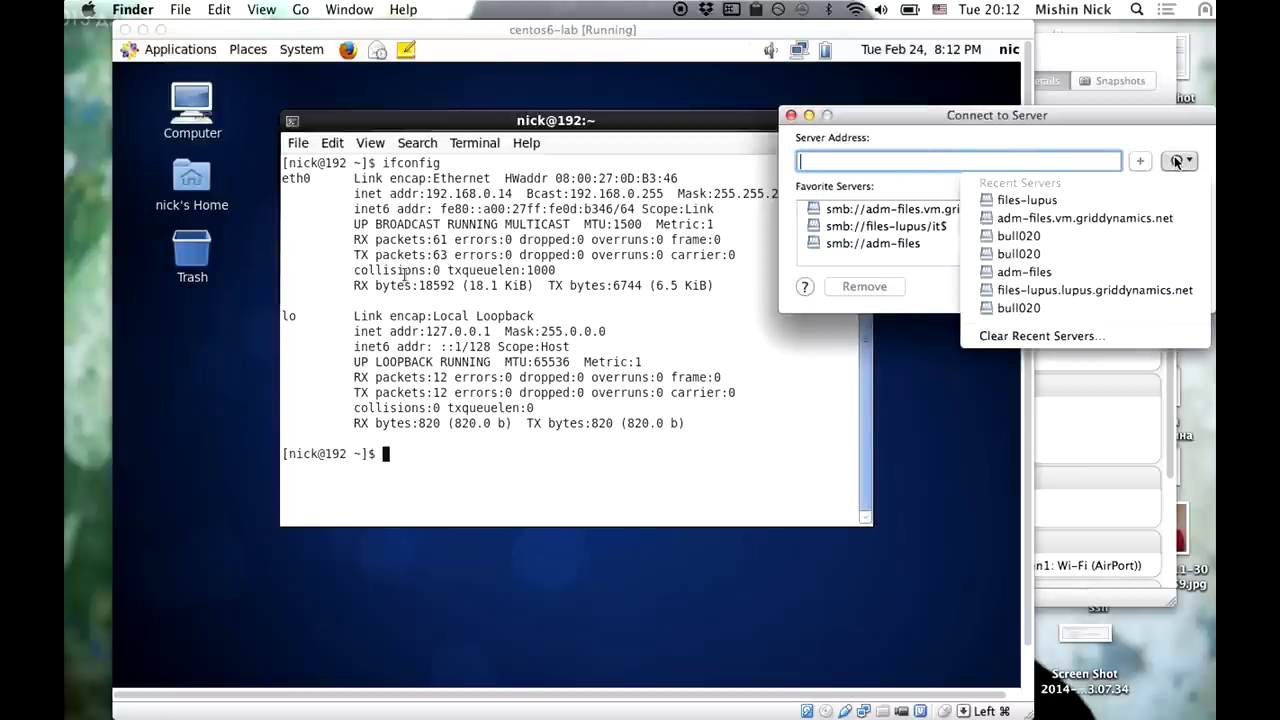
left_click(1077, 162)
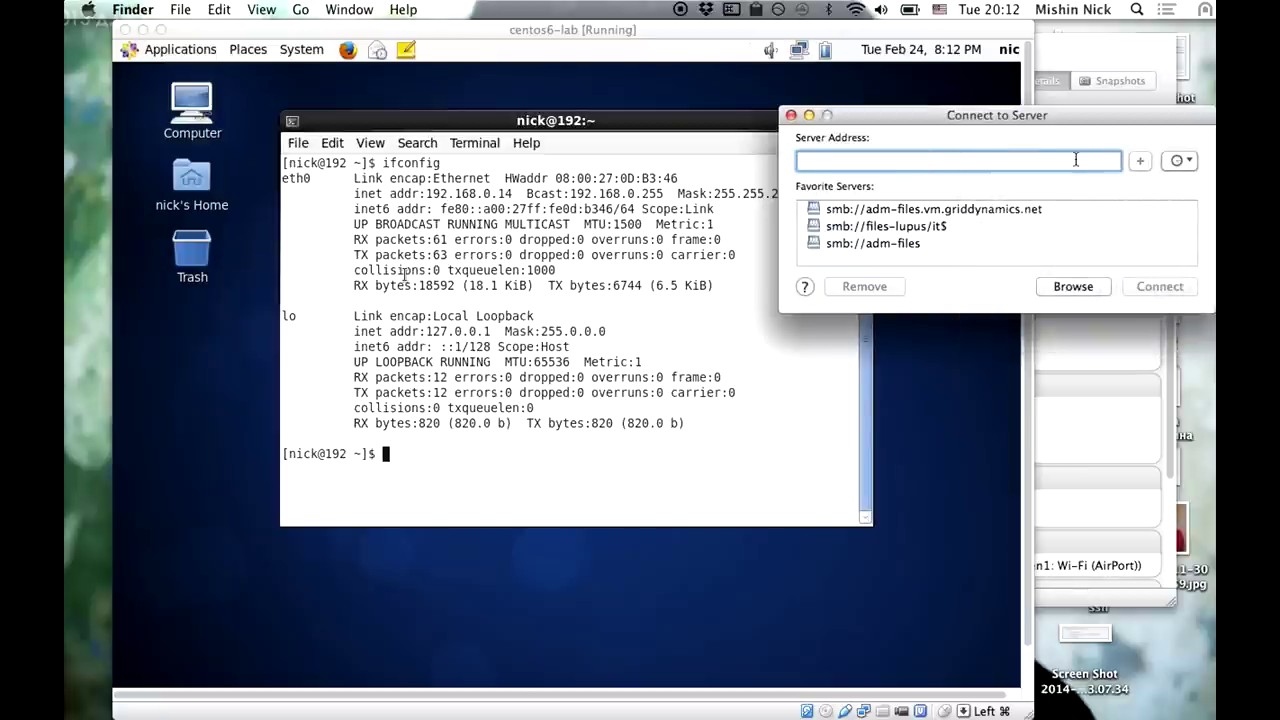
type("v")
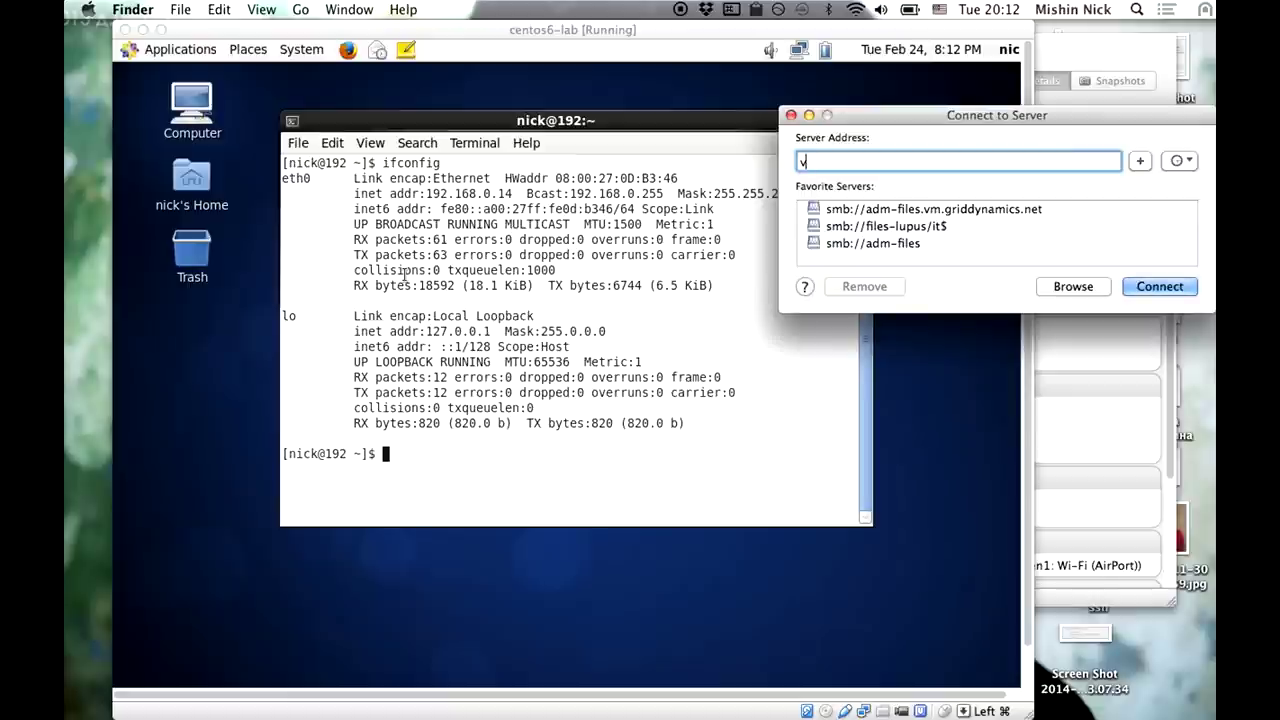
type("nc://192.168.0.")
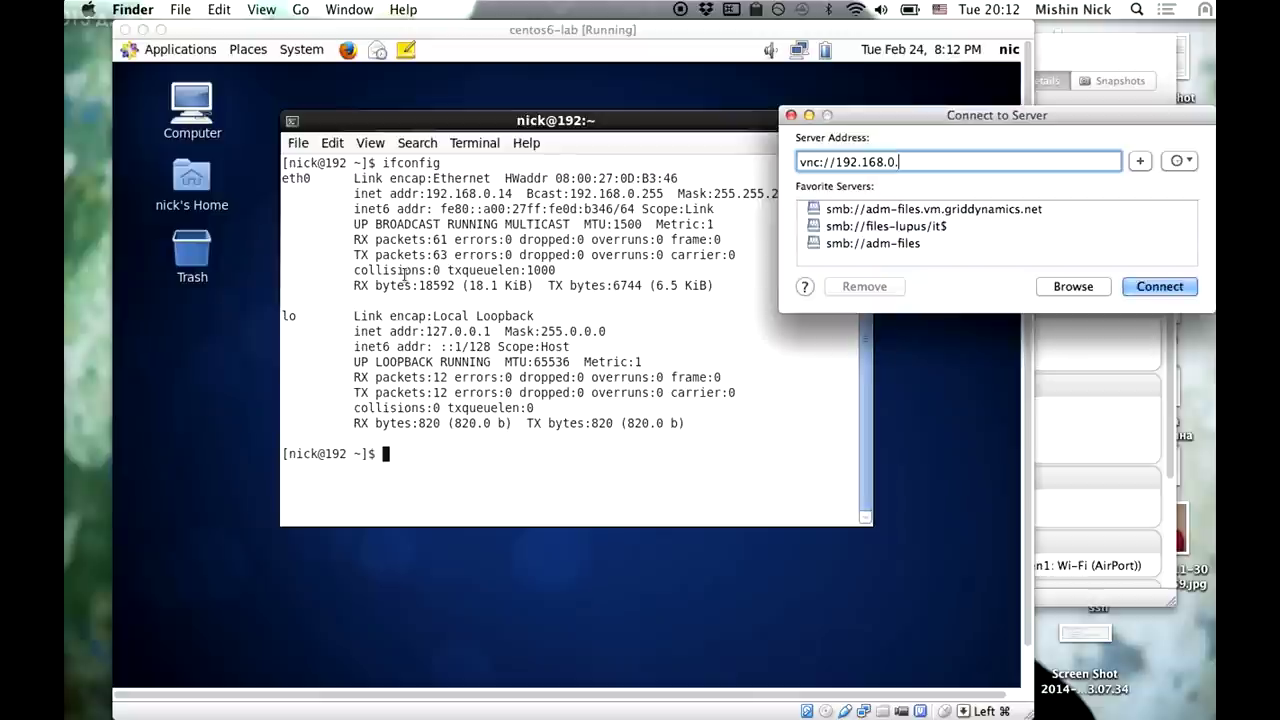
type("14")
key("Return")
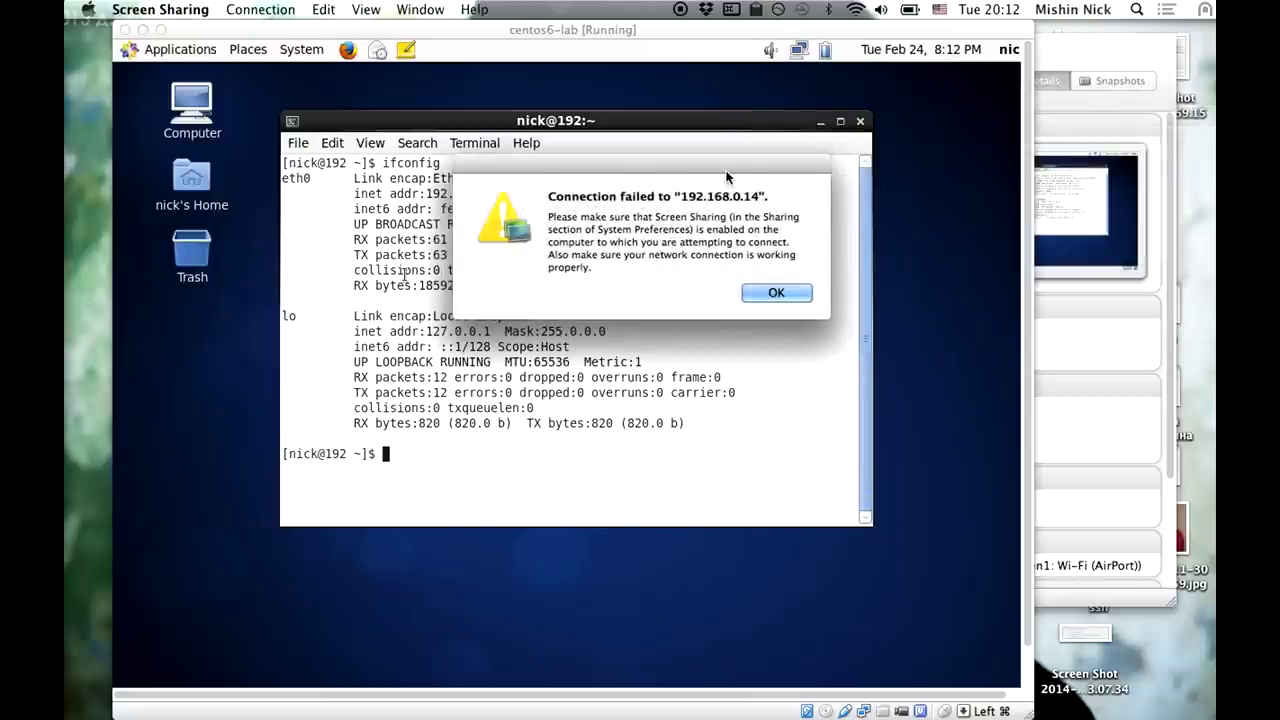
Dismiss the connection failure alert and bring the CentOS VM window back to front.
left_click_drag(727, 172, 844, 164)
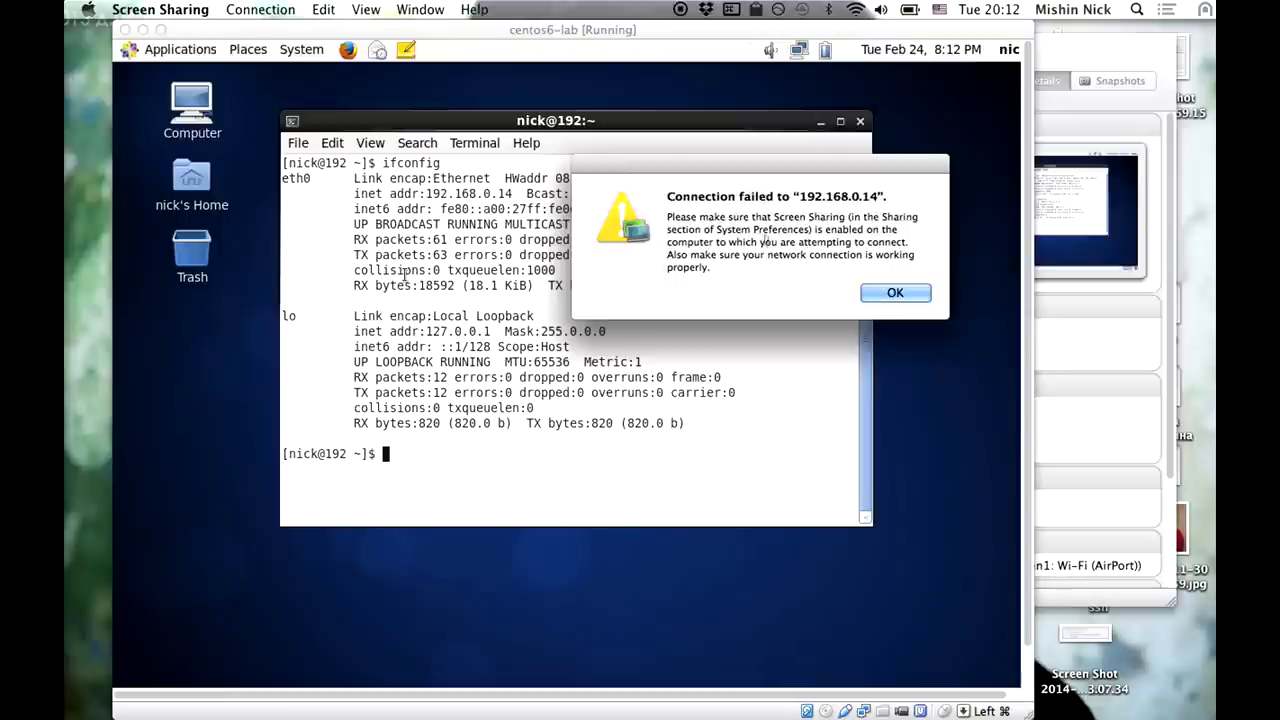
left_click(875, 293)
left_click(653, 288)
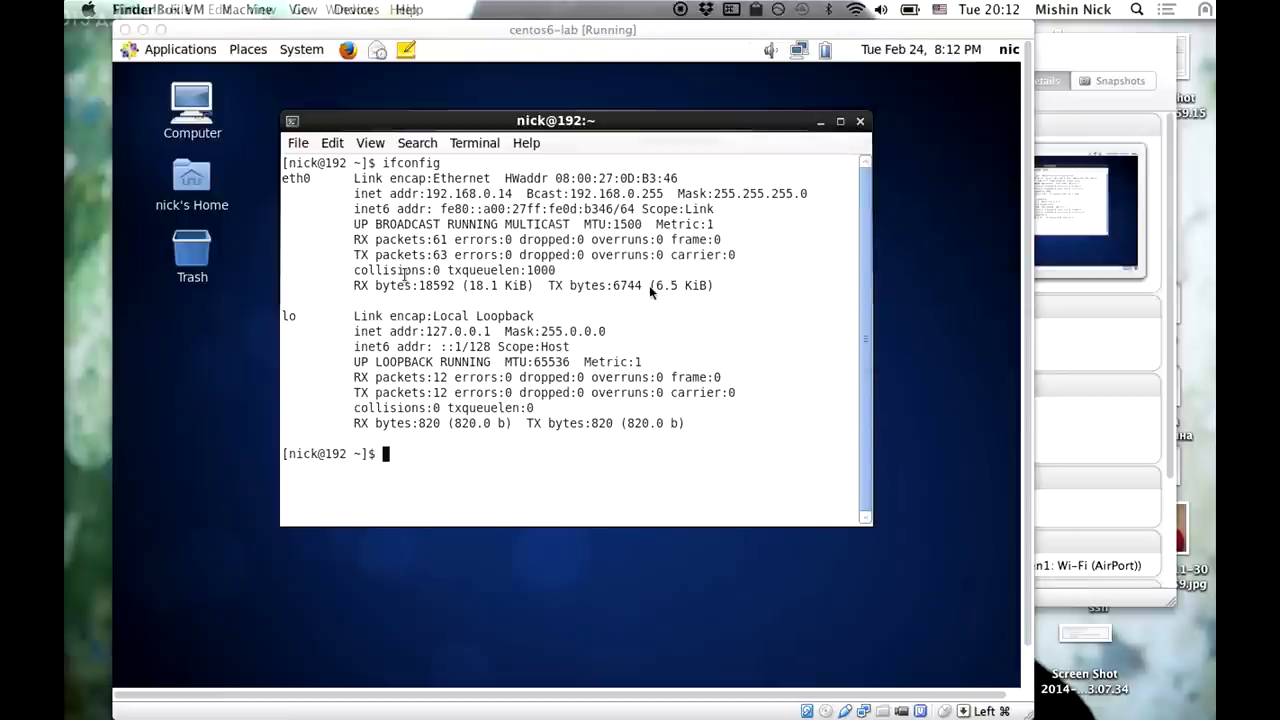
Launch the guest's Firewall configuration tool, authenticating with the root password.
left_click(302, 50)
mouse_move(301, 78)
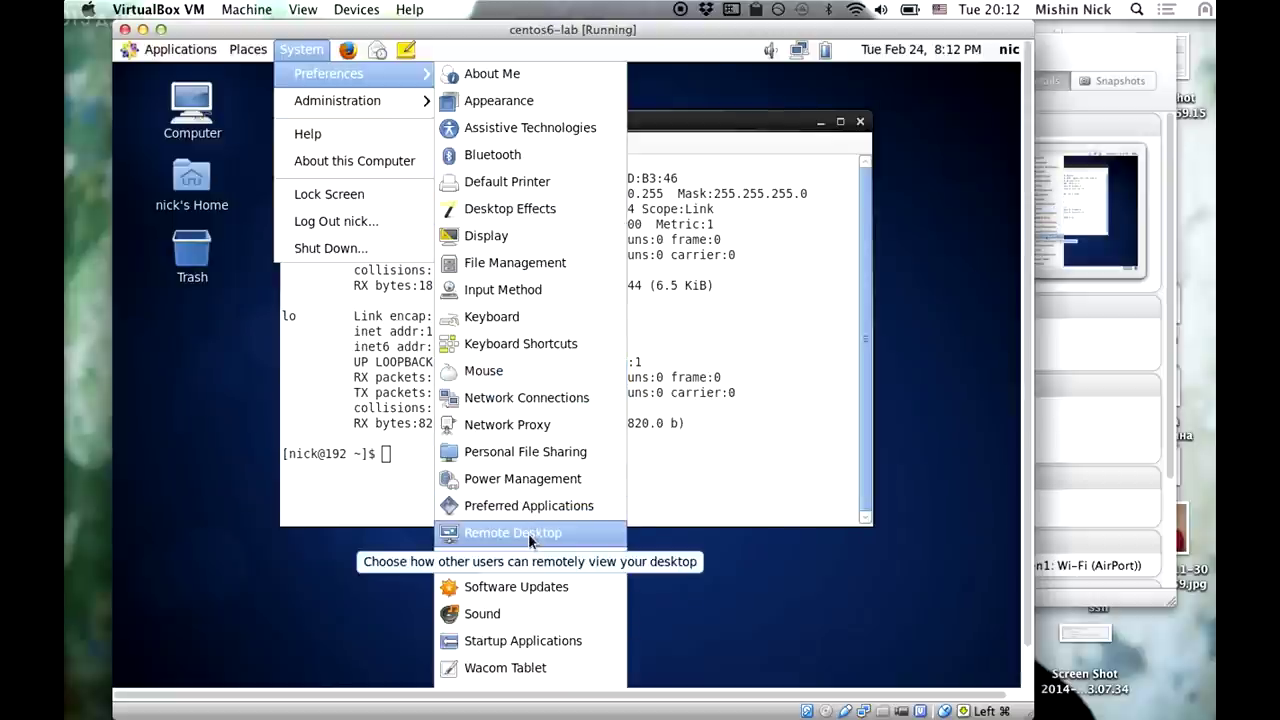
mouse_move(390, 98)
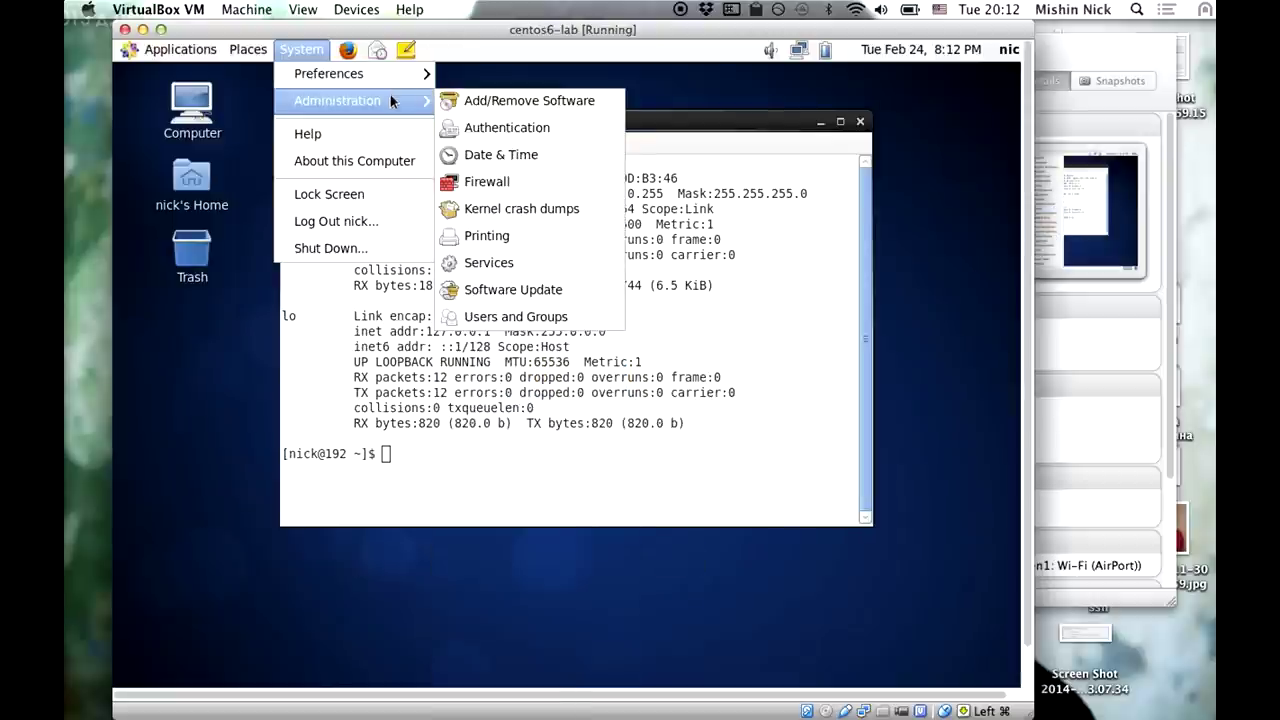
left_click(574, 188)
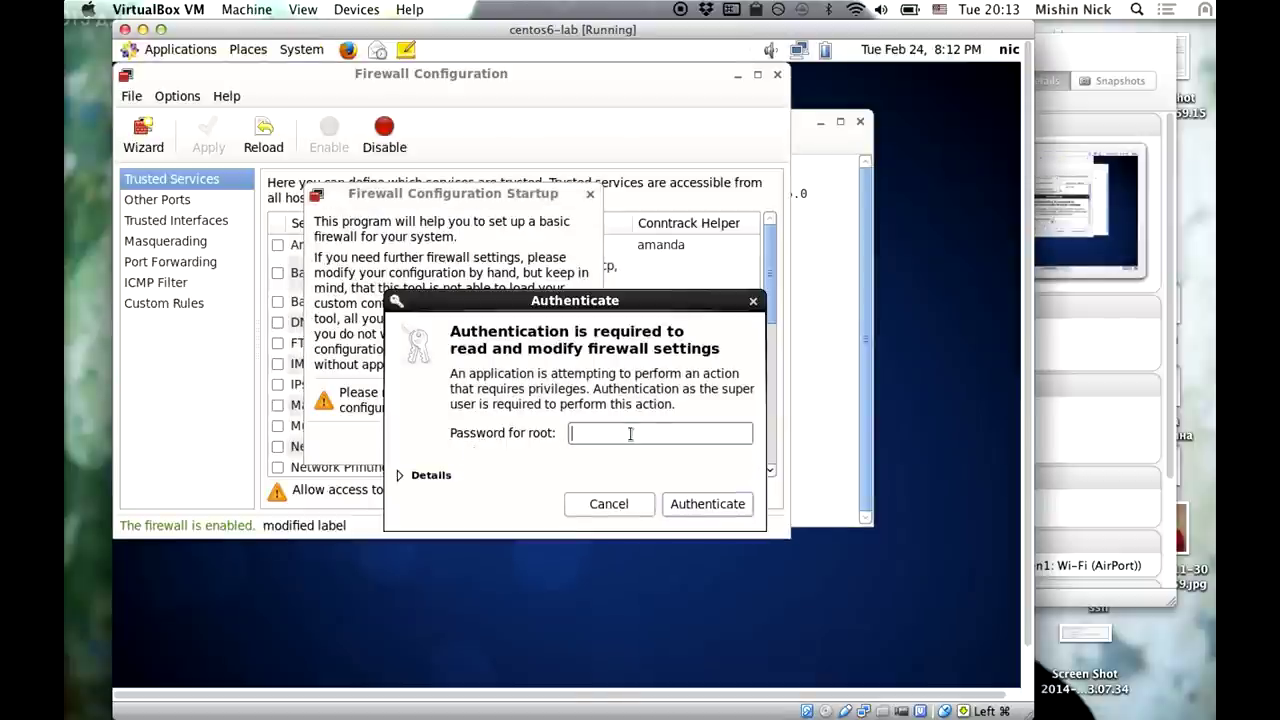
type("*******")
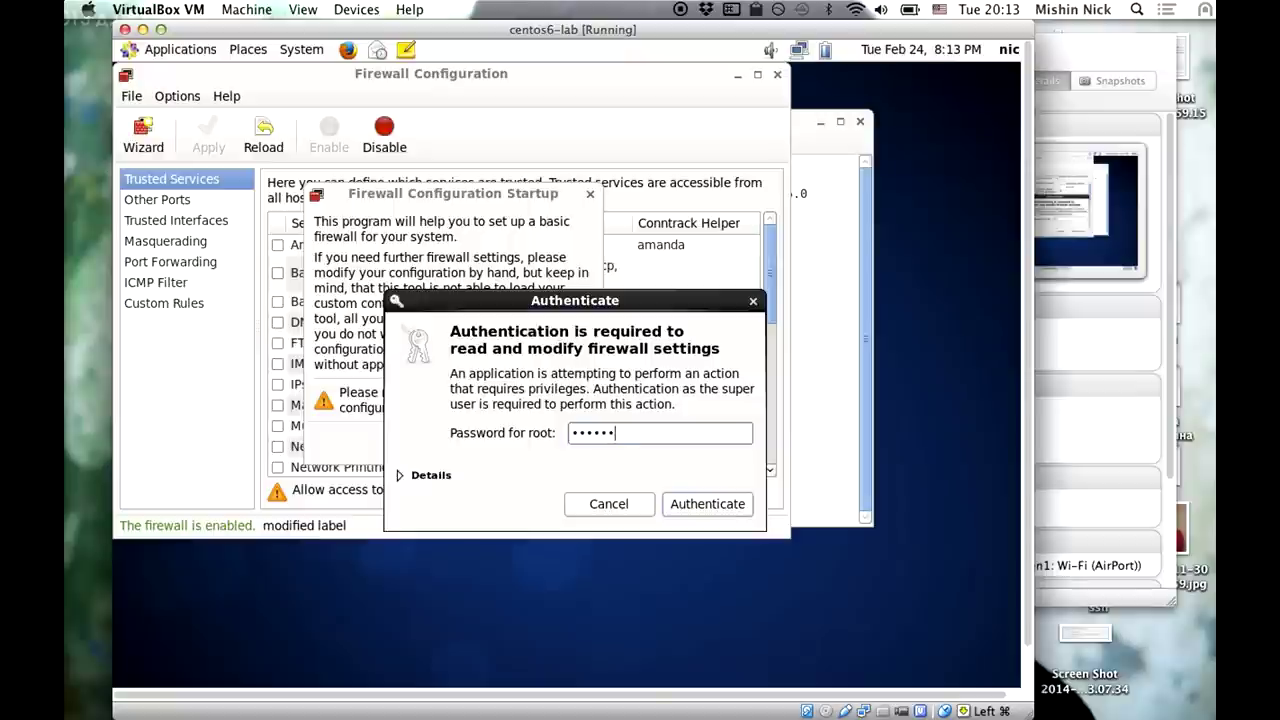
key("Return")
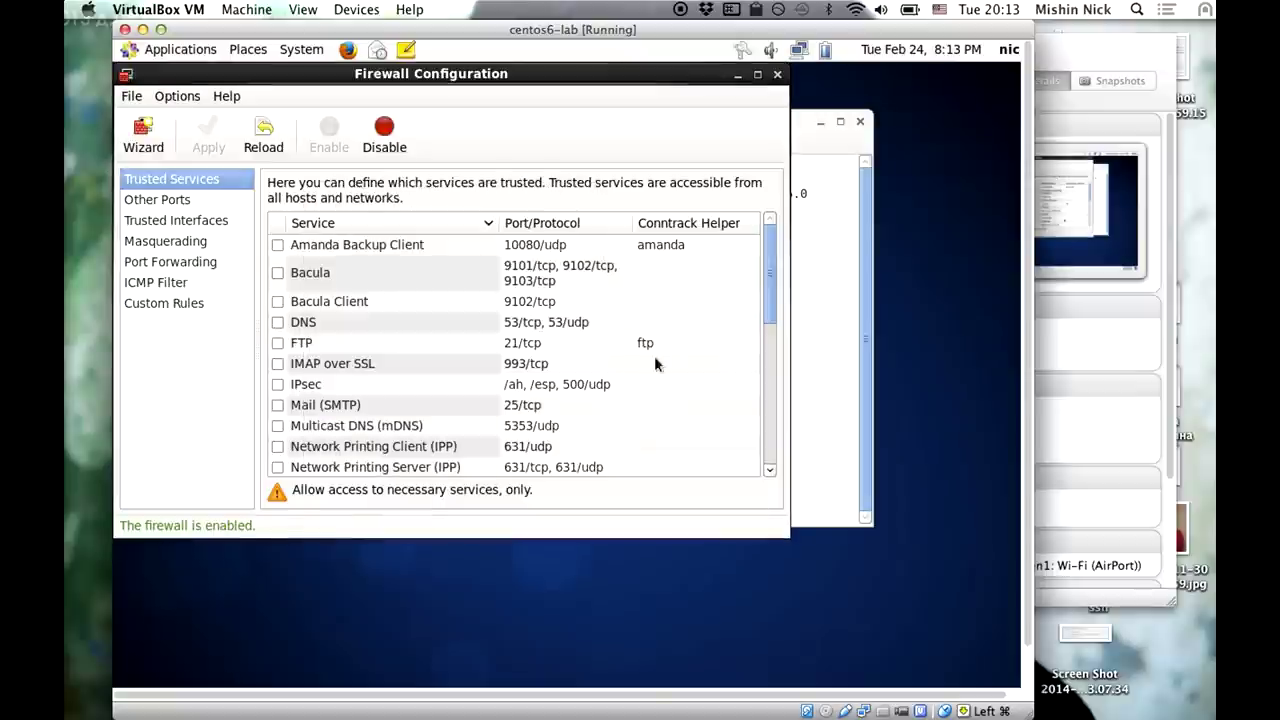
left_click_drag(768, 270, 768, 320)
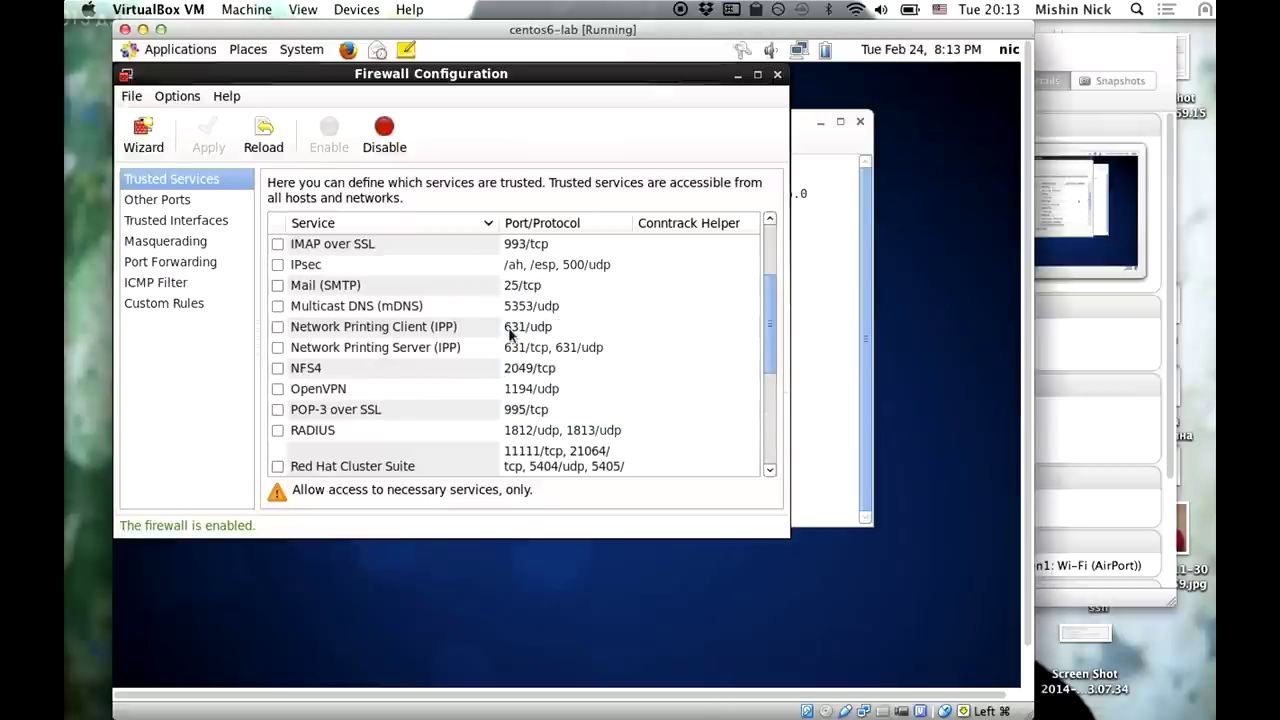
Under Other Ports, add port 5900 tcp (vnc-server) as an allowed port.
left_click(200, 202)
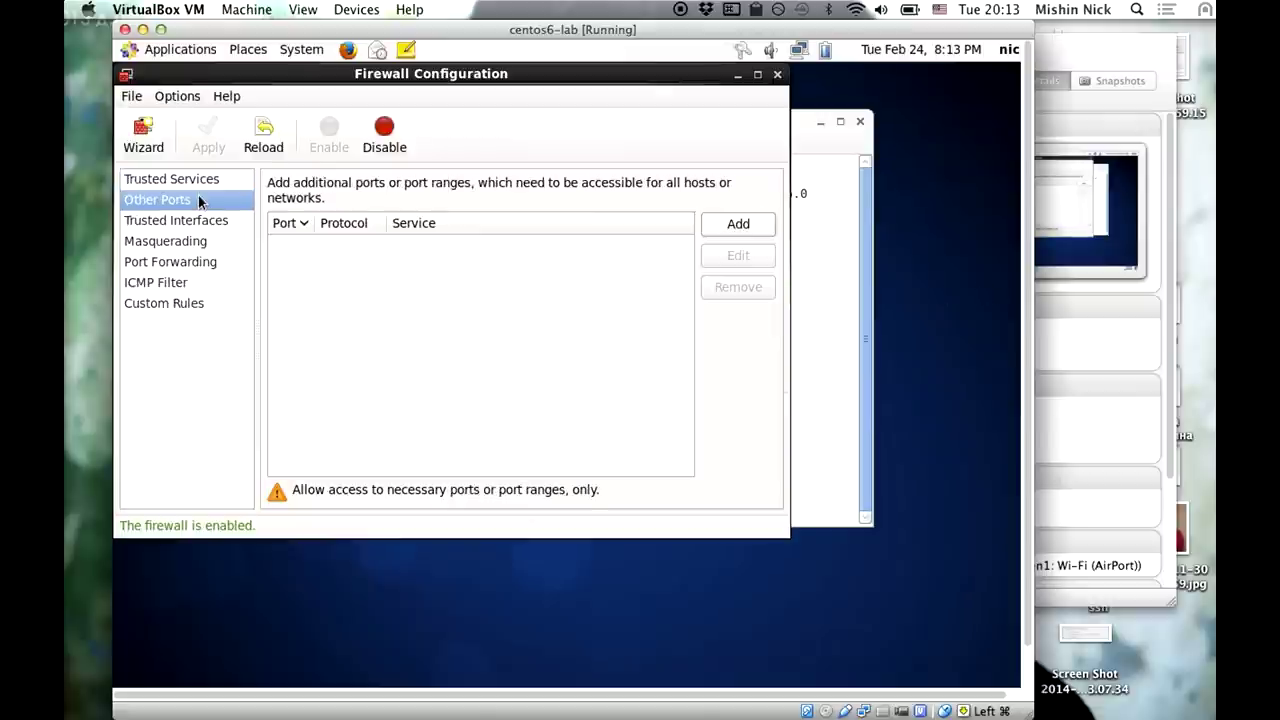
left_click(727, 228)
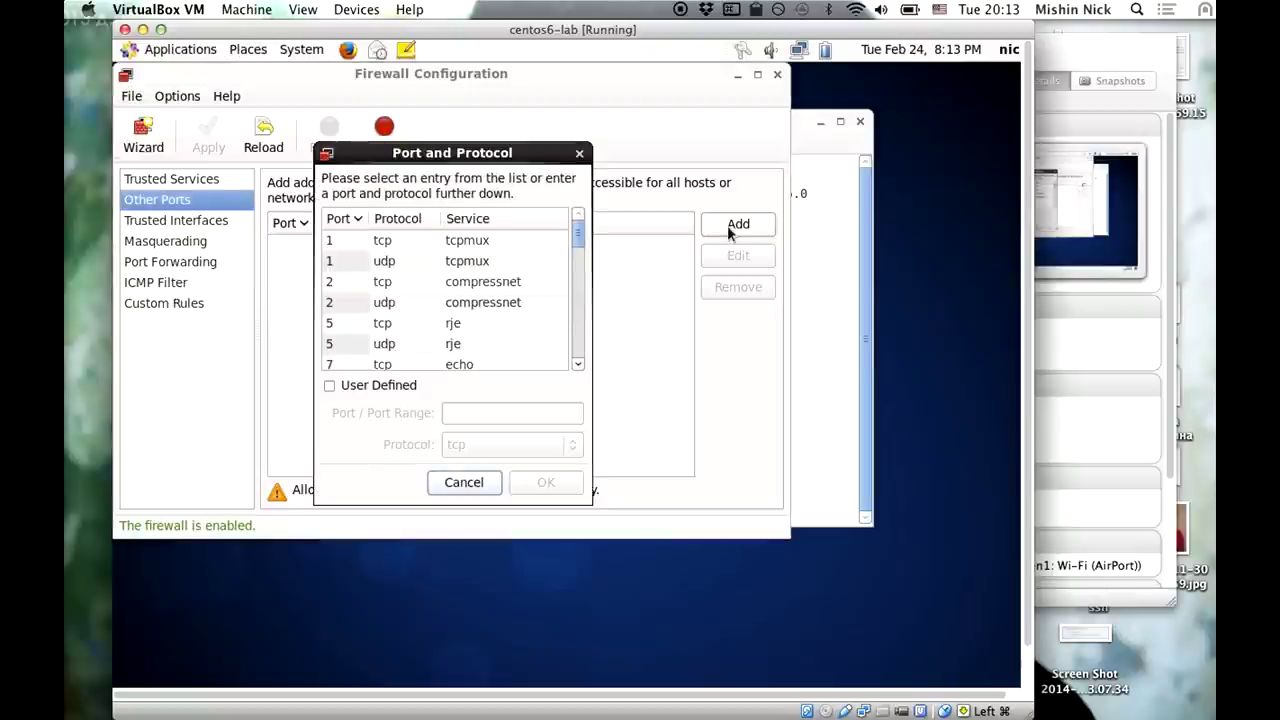
left_click(465, 488)
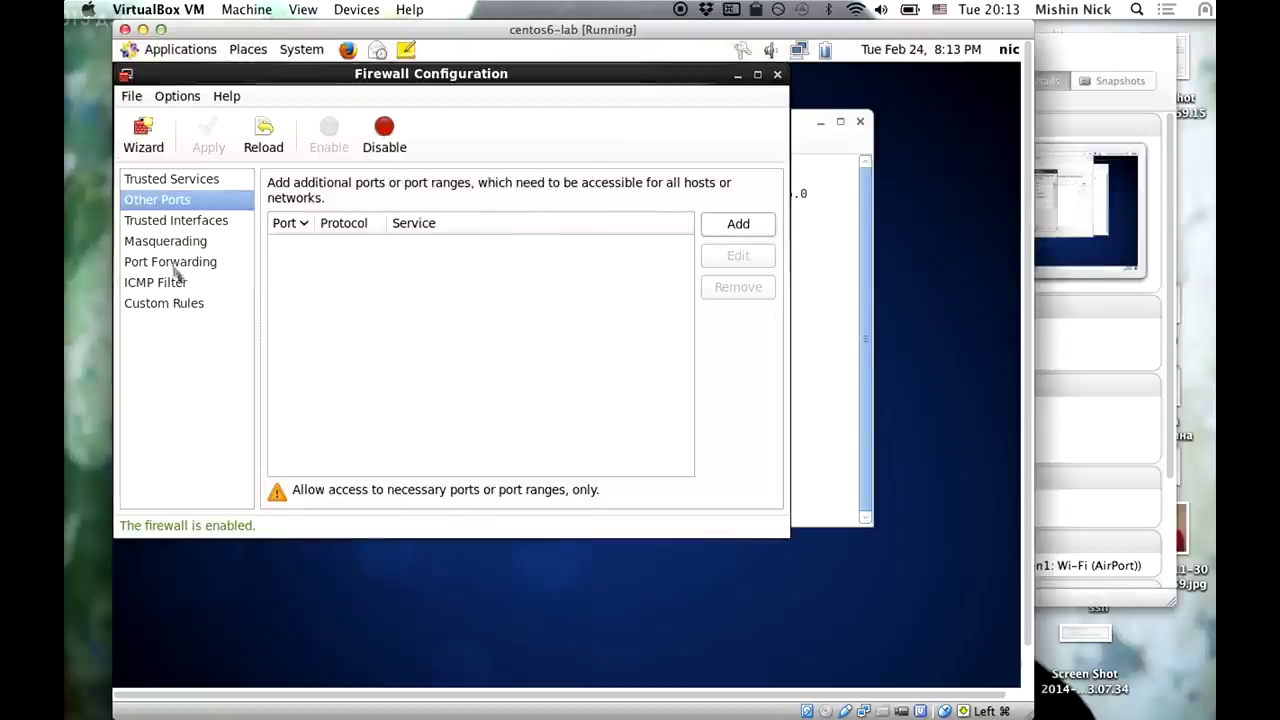
left_click(740, 224)
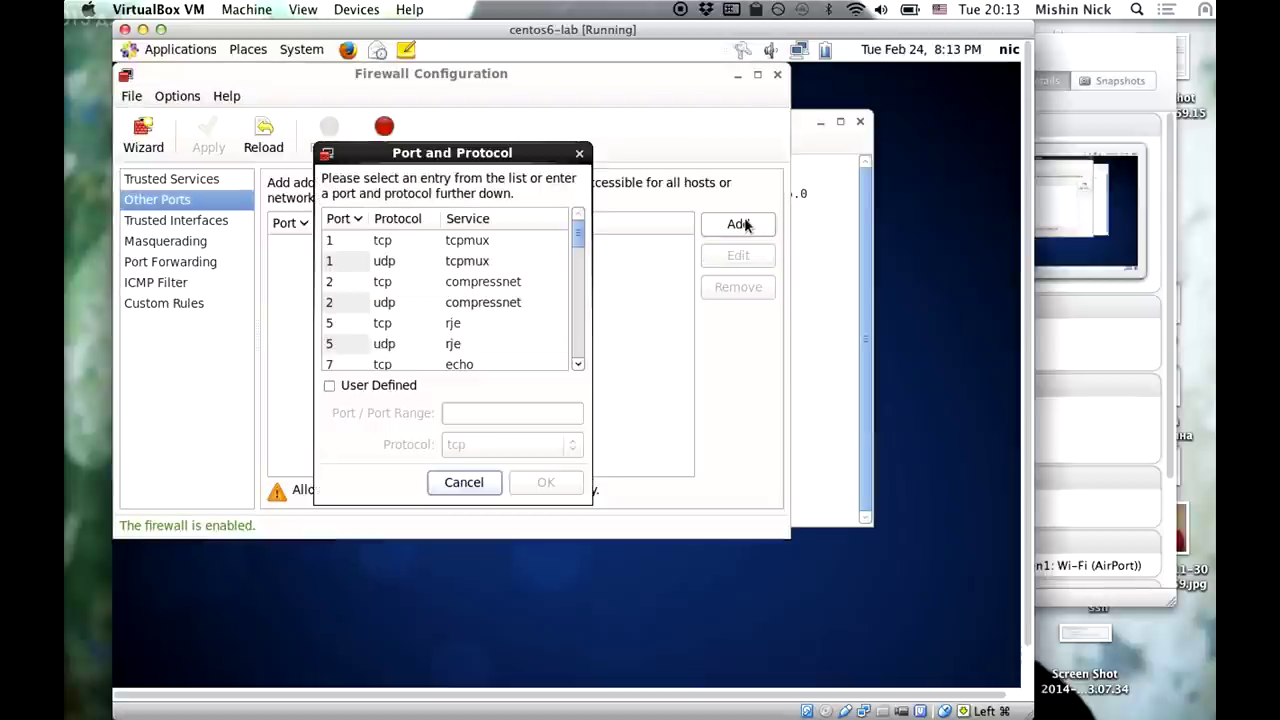
left_click_drag(580, 241, 580, 331)
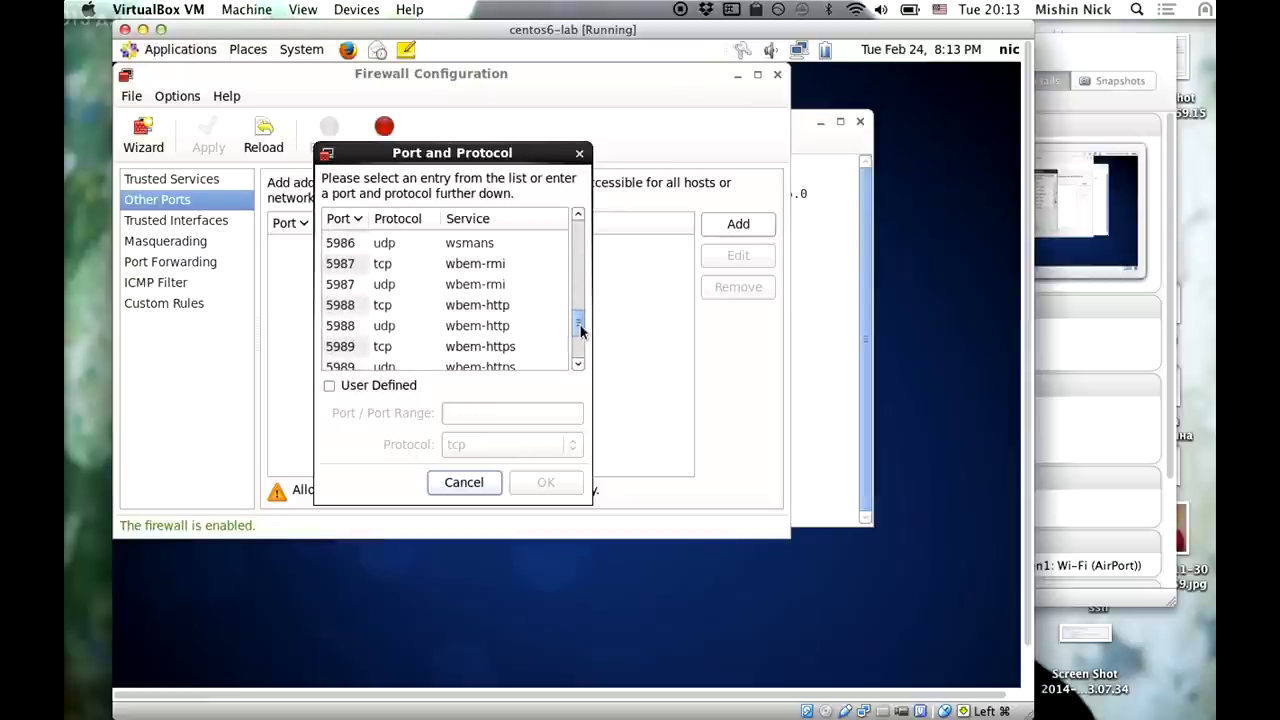
left_click(579, 214)
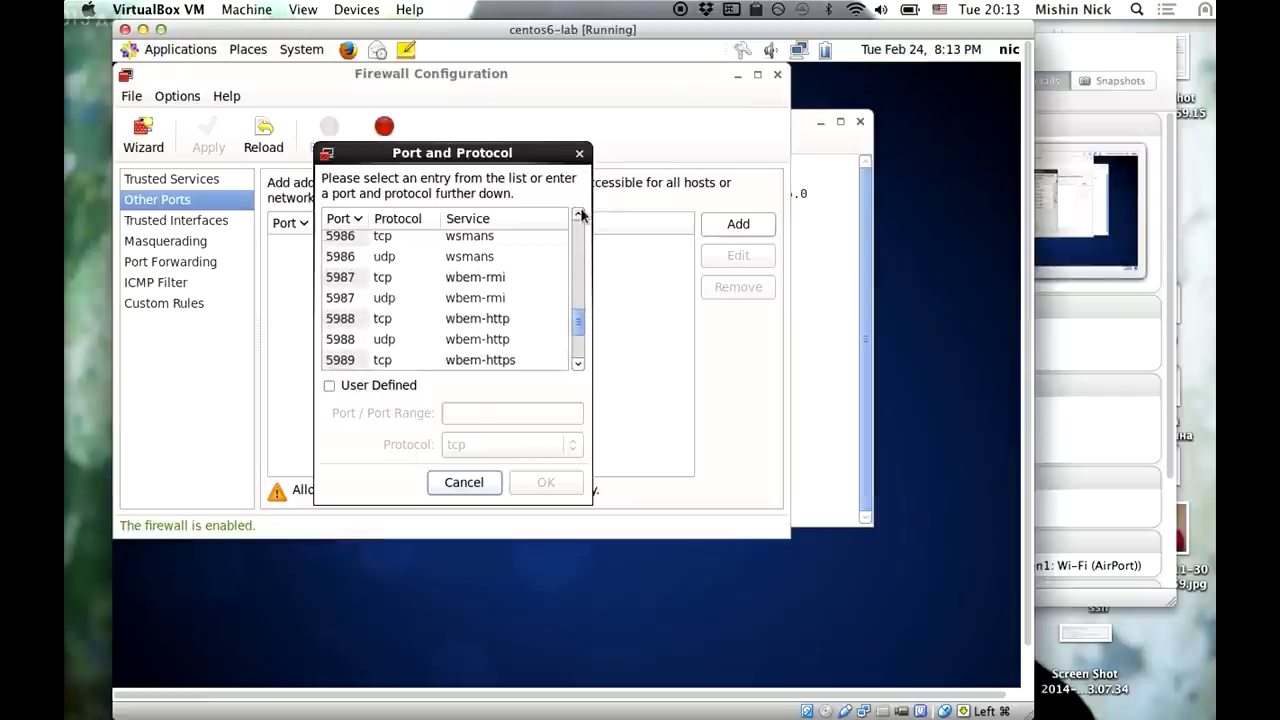
left_click_drag(579, 214, 579, 214)
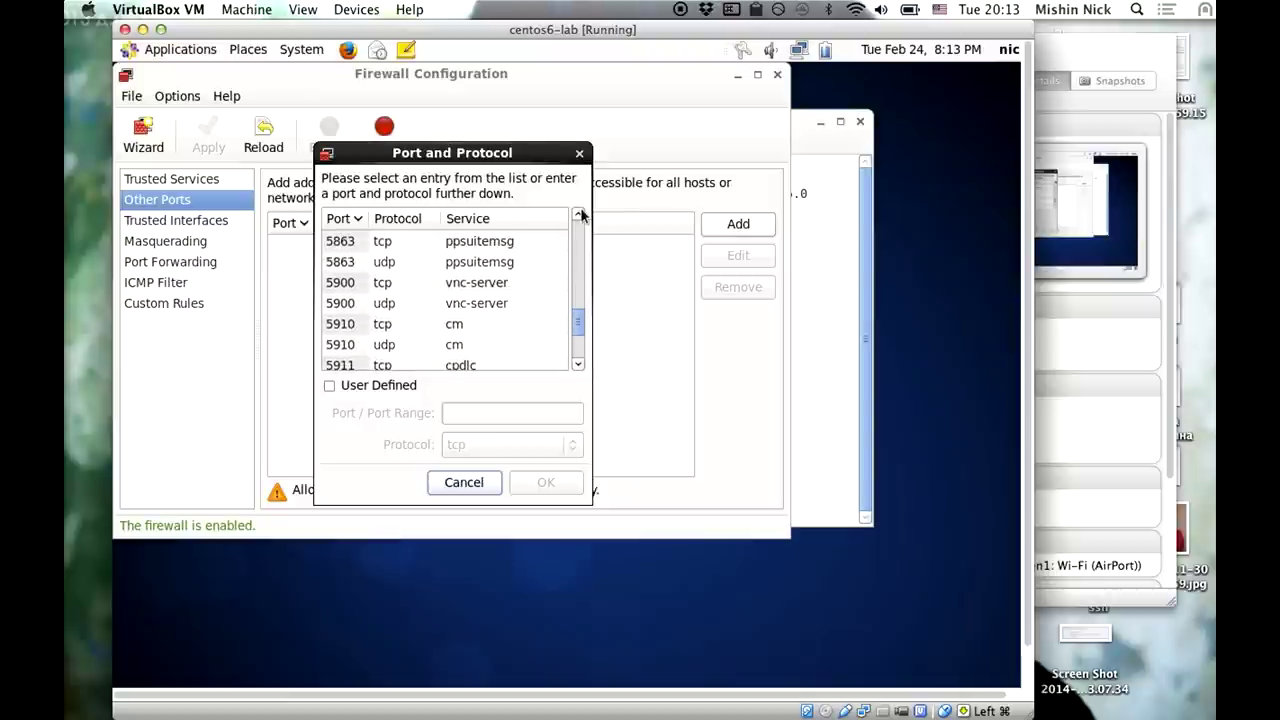
left_click(491, 290)
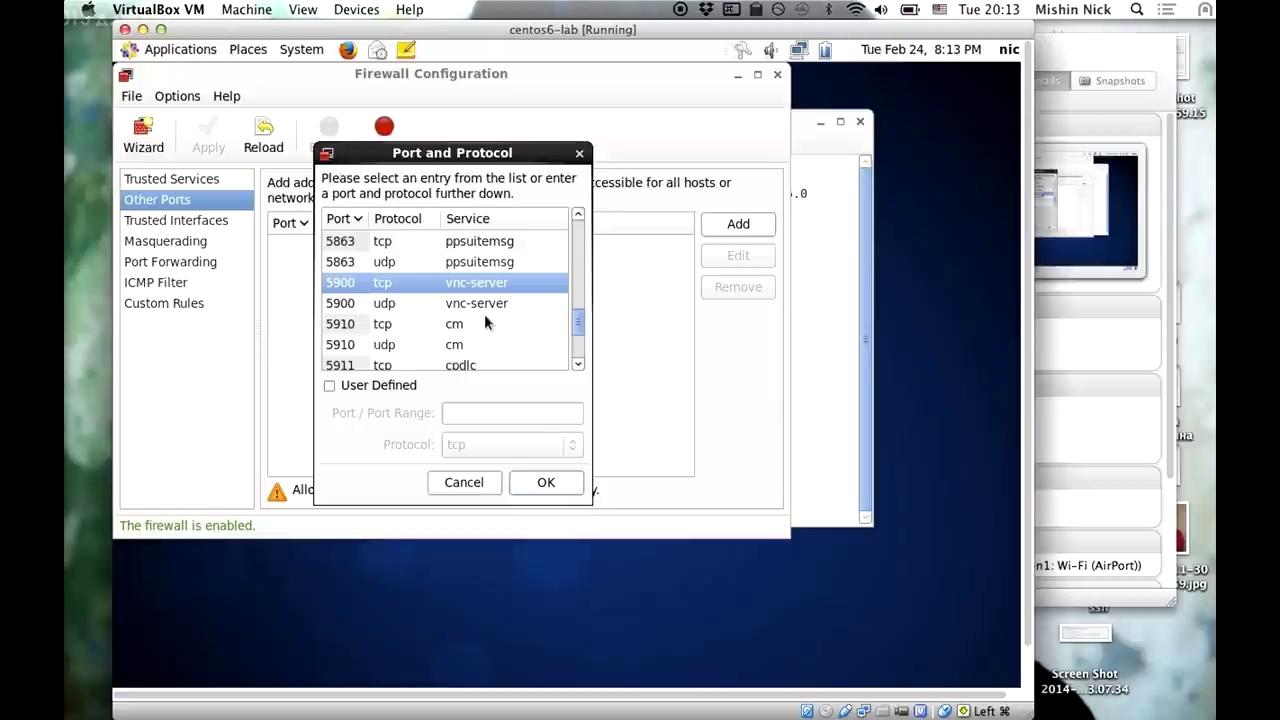
left_click(543, 482)
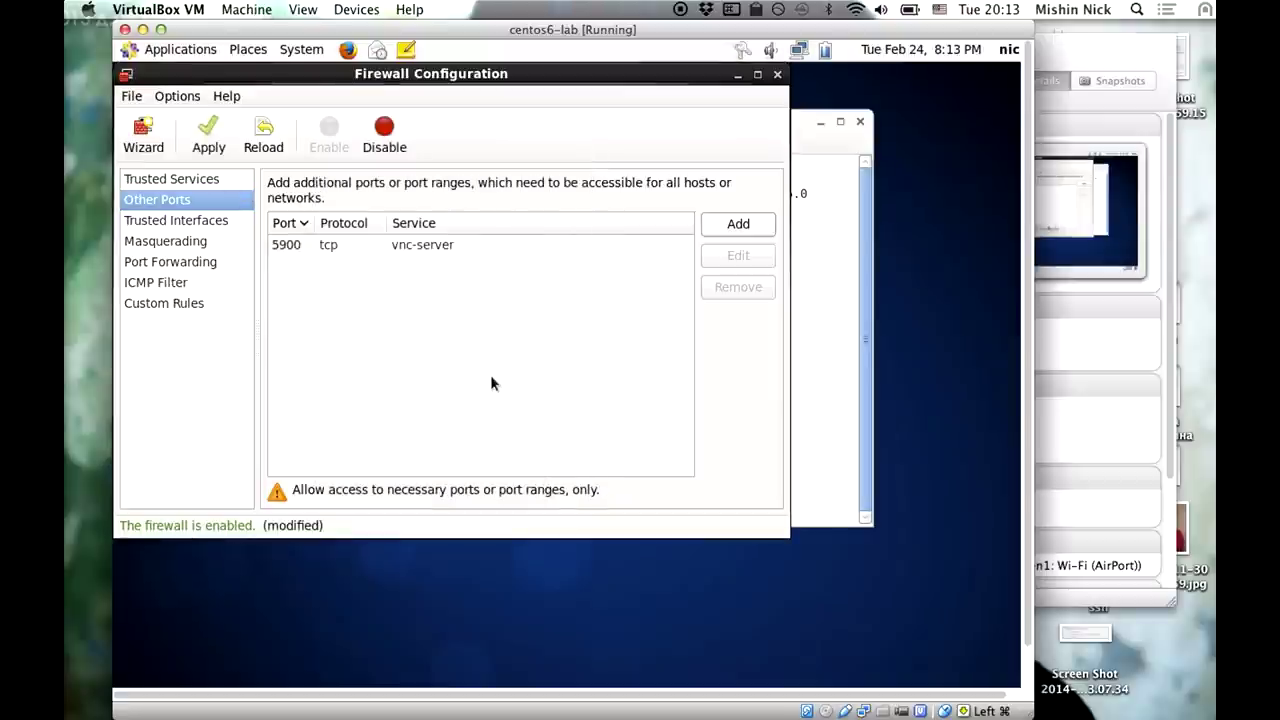
Apply the firewall changes, confirming the override of the existing configuration.
left_click(189, 132)
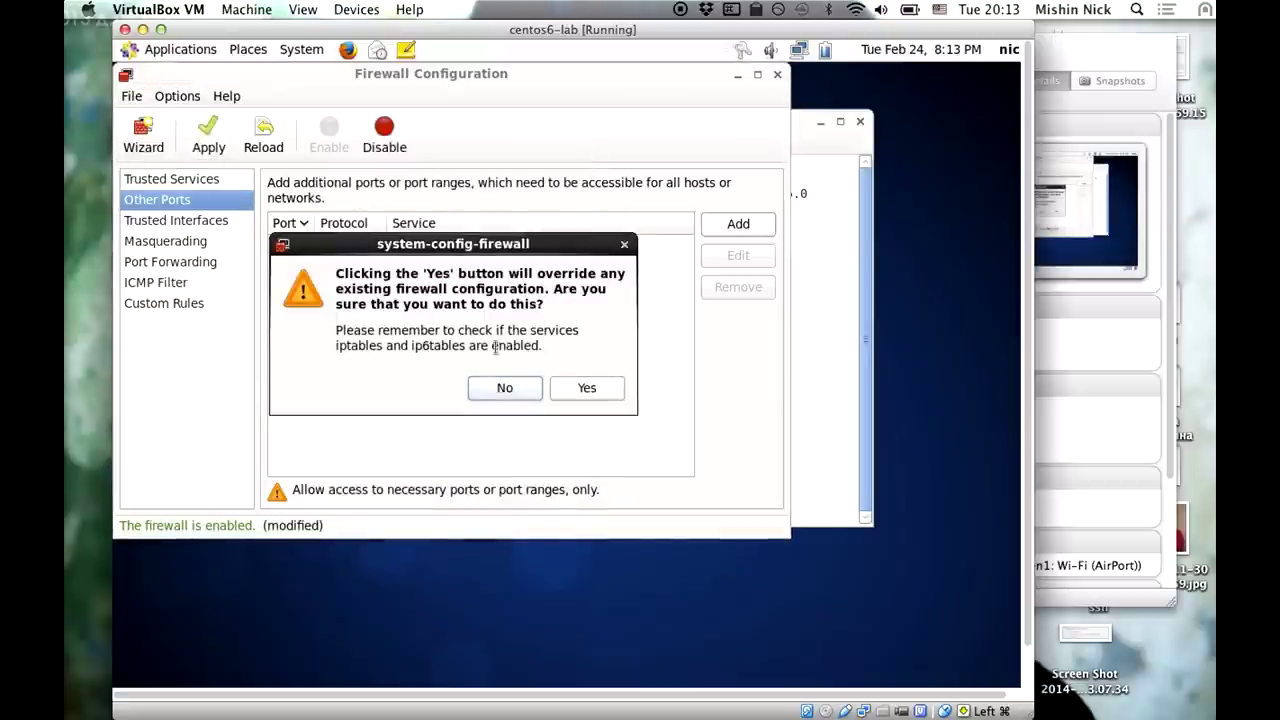
left_click(590, 388)
left_click(447, 368)
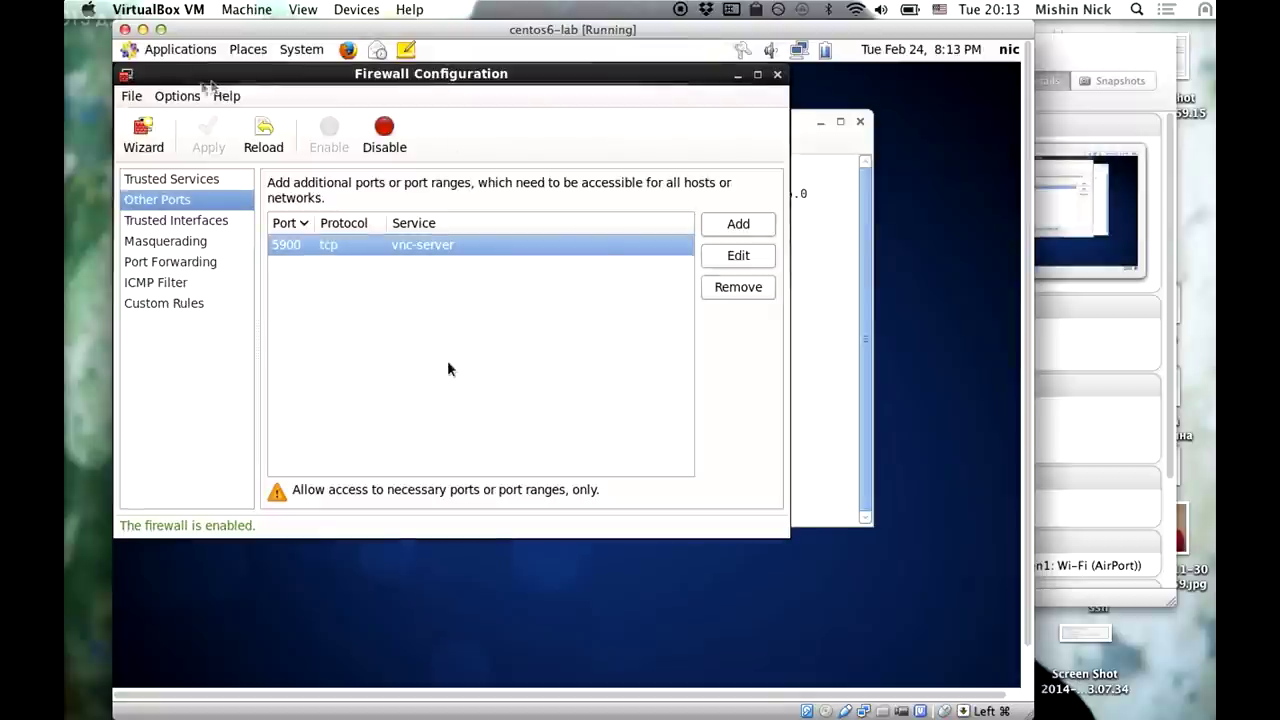
Connect to the guest through Finder's Connect to Server, entering the VNC password.
key("ctrl+Up")
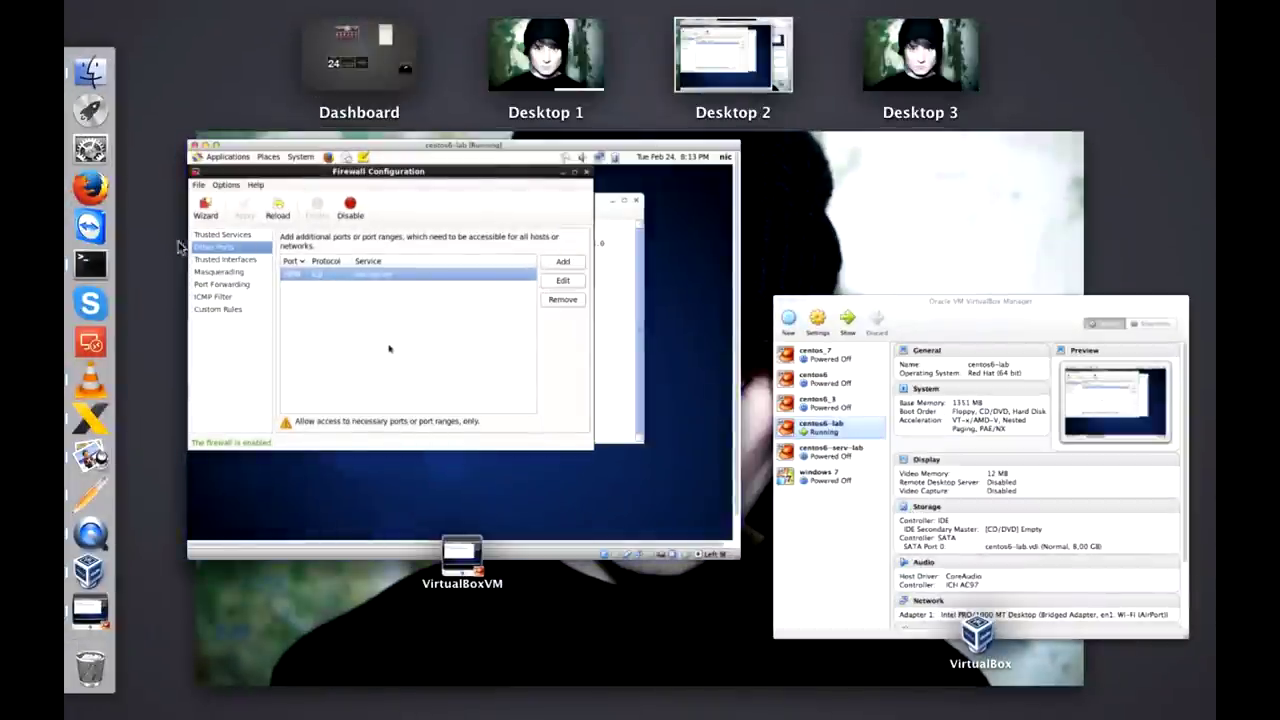
key("ctrl+Up")
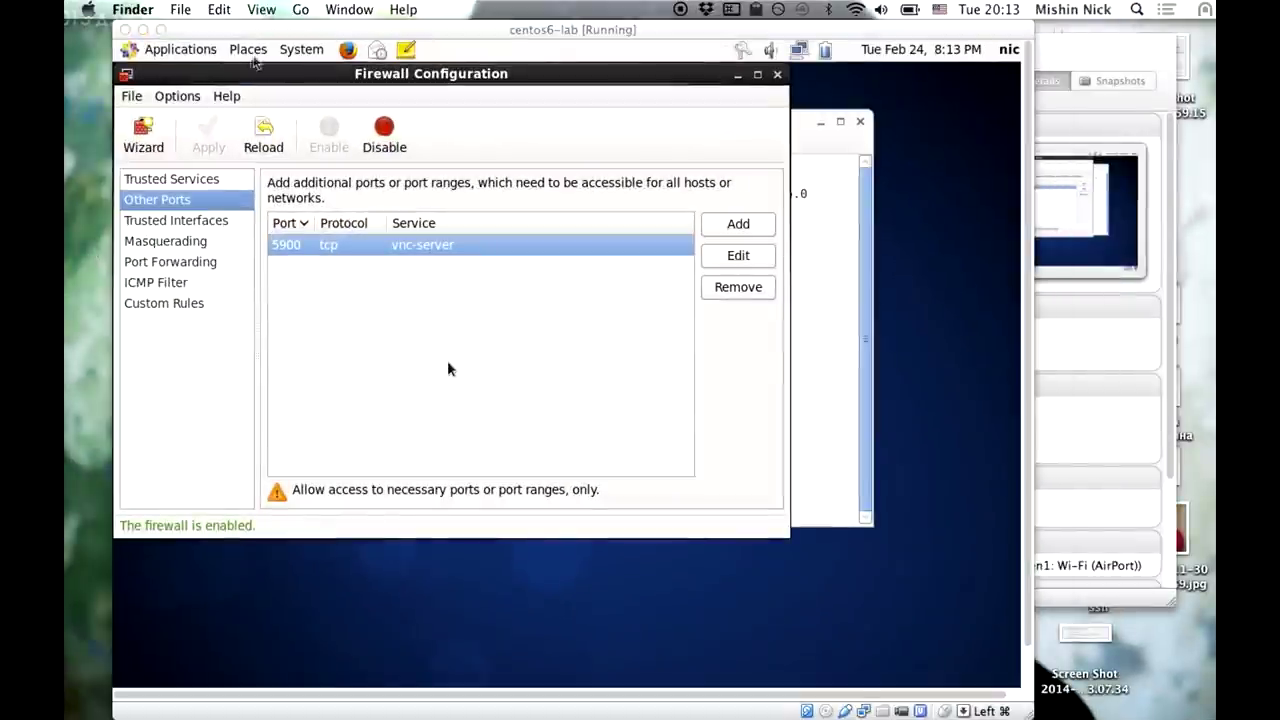
left_click(300, 10)
key("Down")
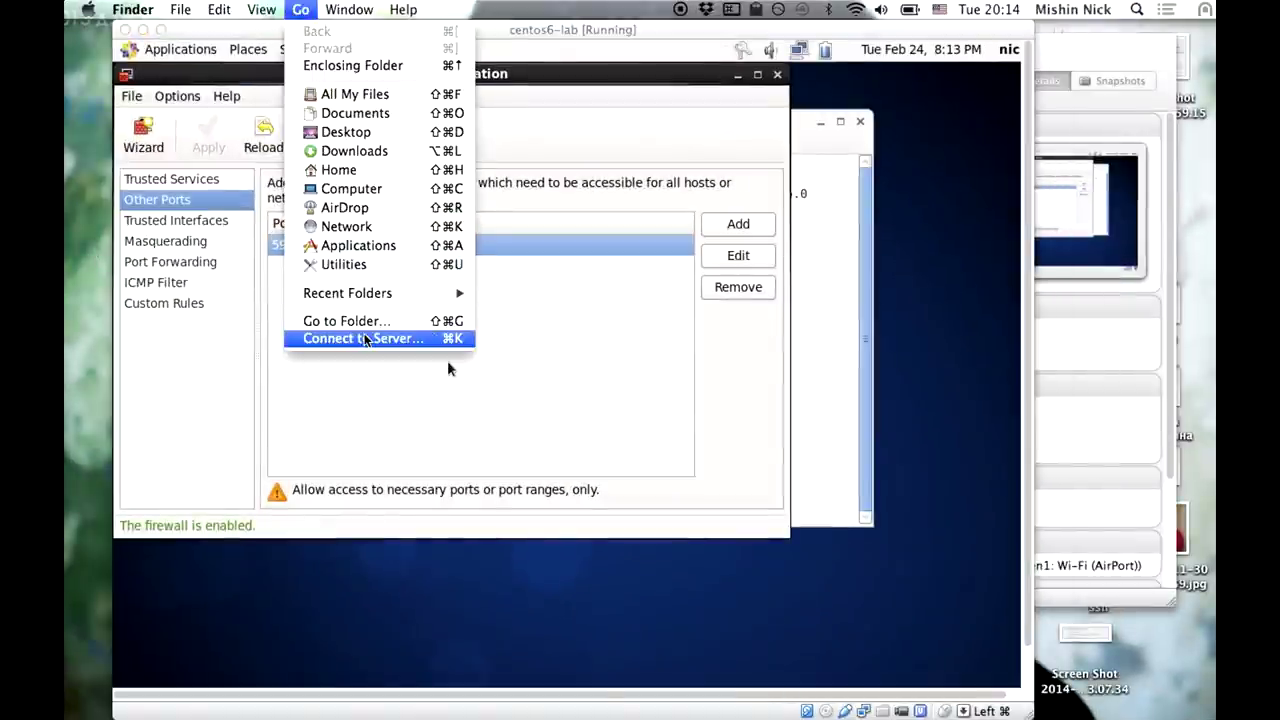
key("Return")
key("Return")
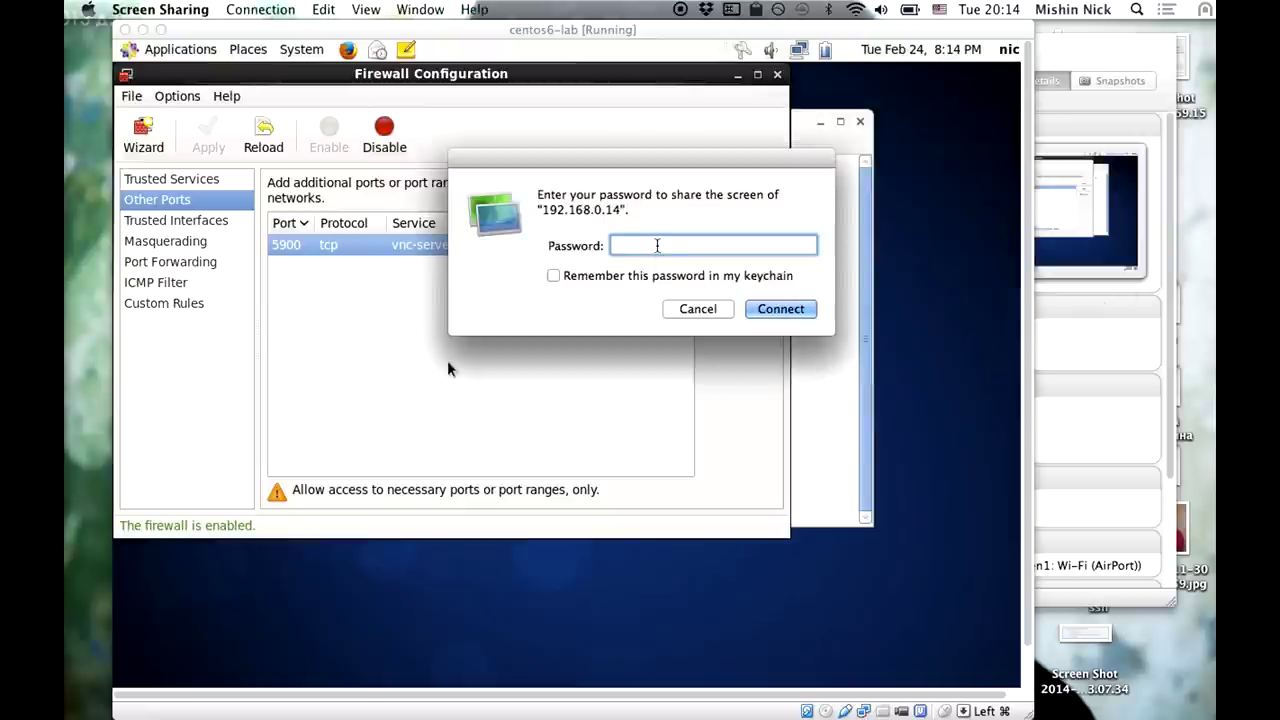
type("p")
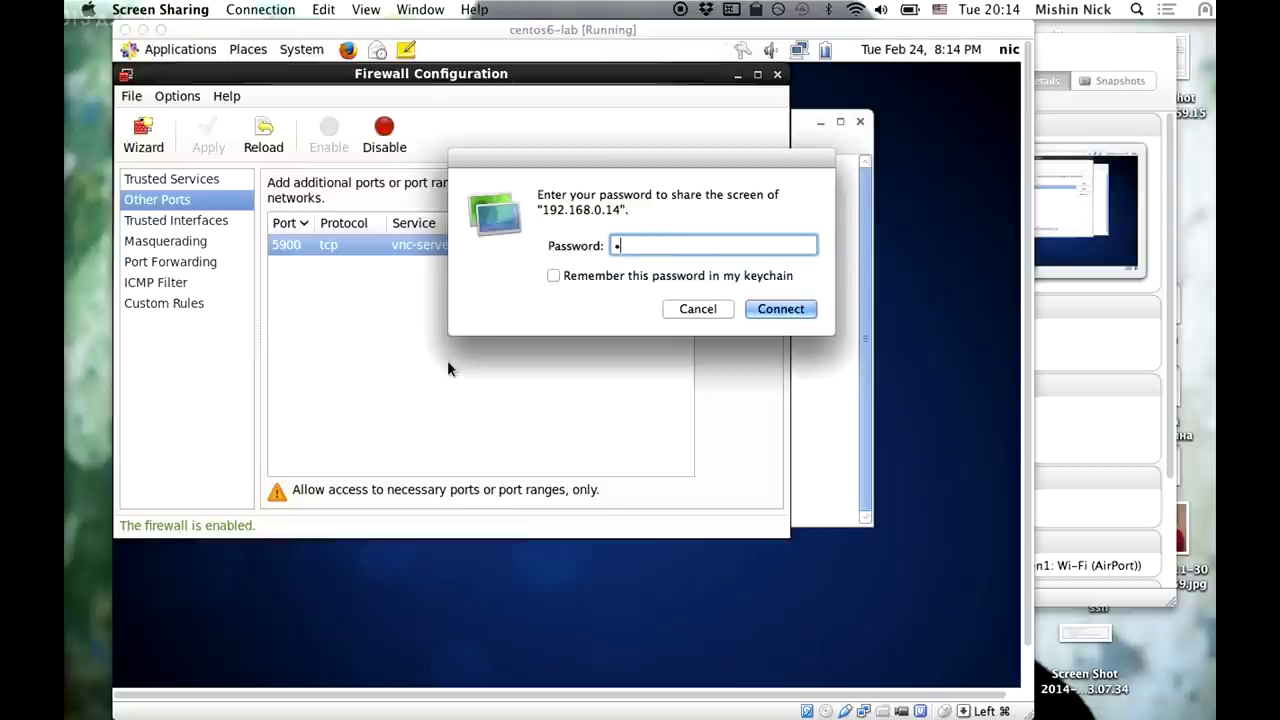
type("assword")
key("Return")
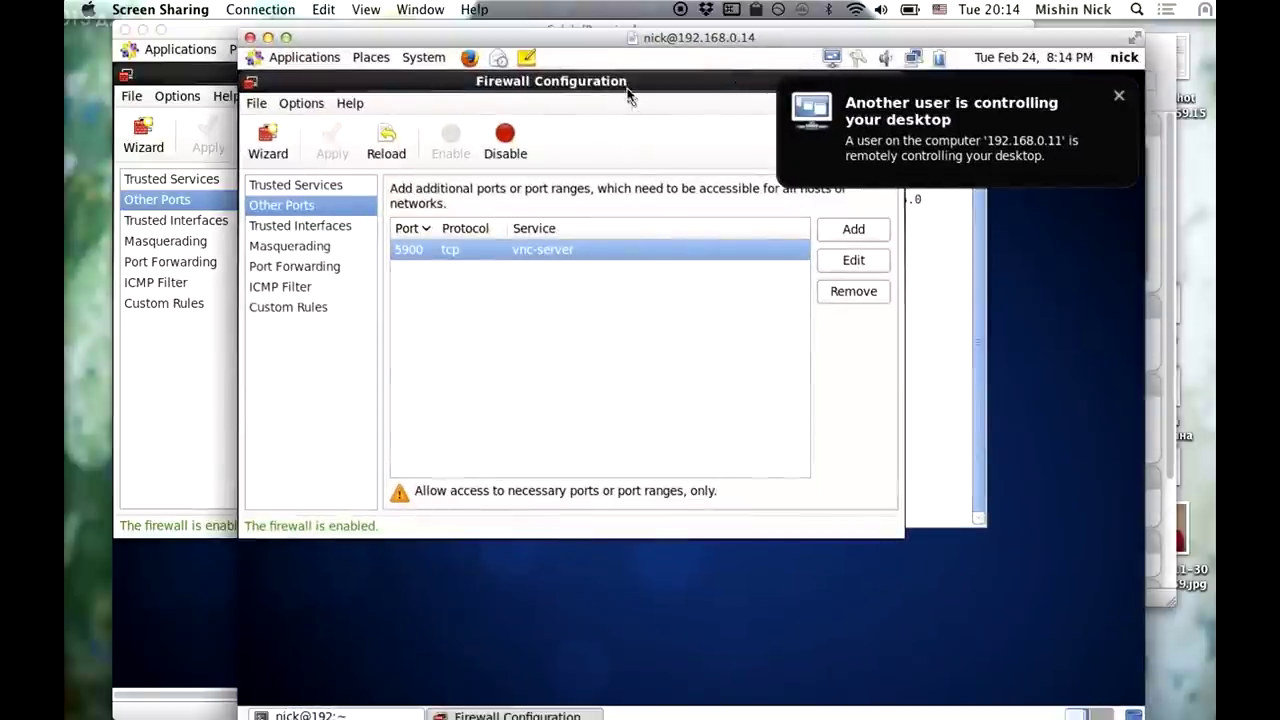
Close the remote Firewall window, then end the Screen Sharing session.
left_click_drag(632, 85, 707, 250)
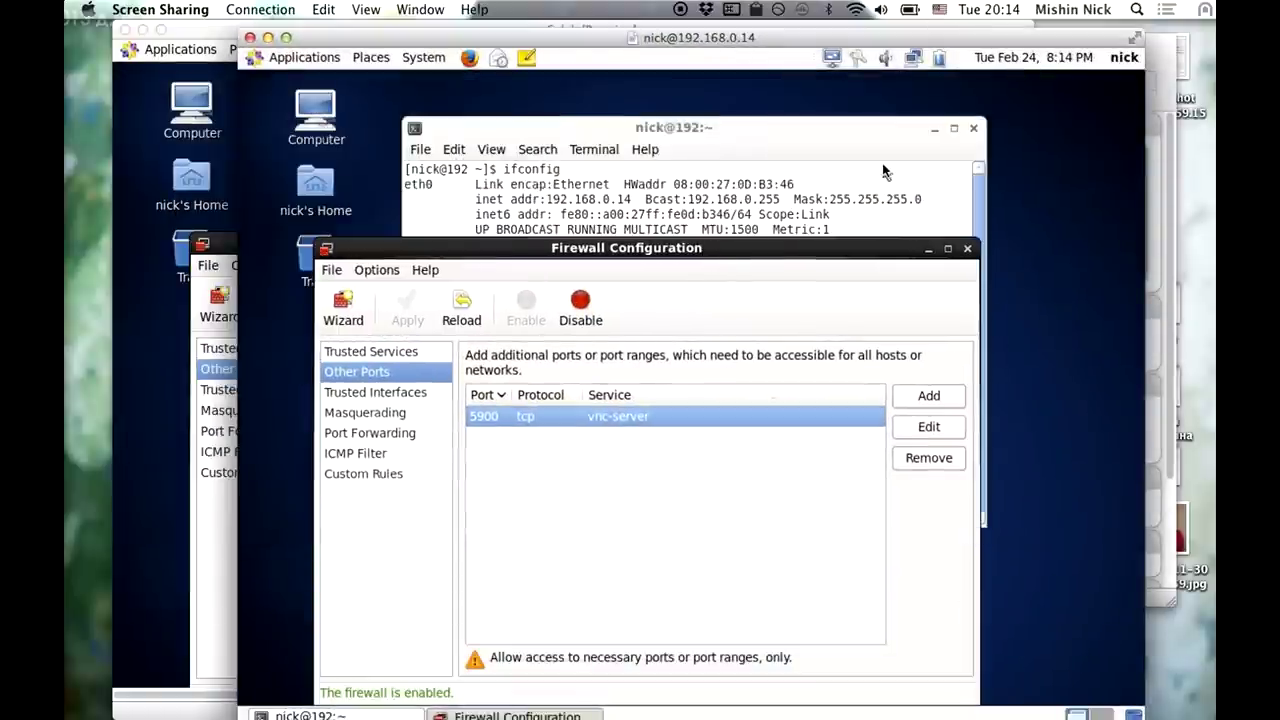
left_click(968, 250)
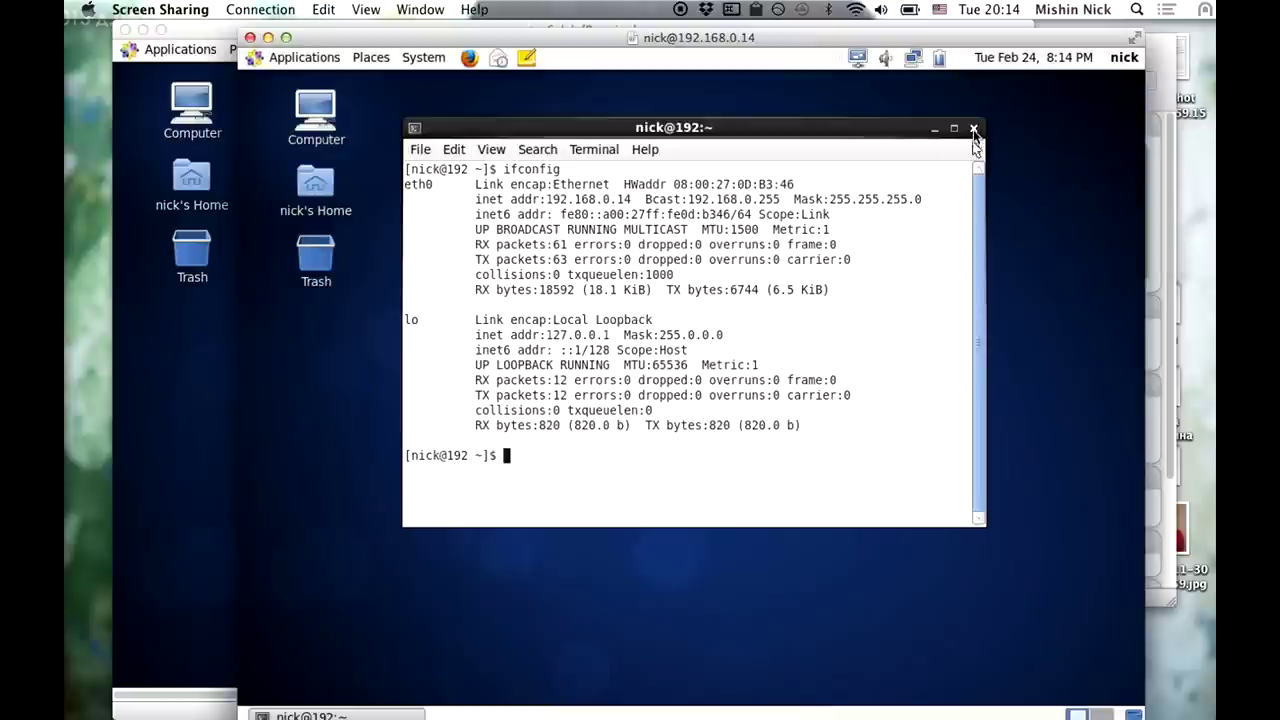
left_click(1112, 60)
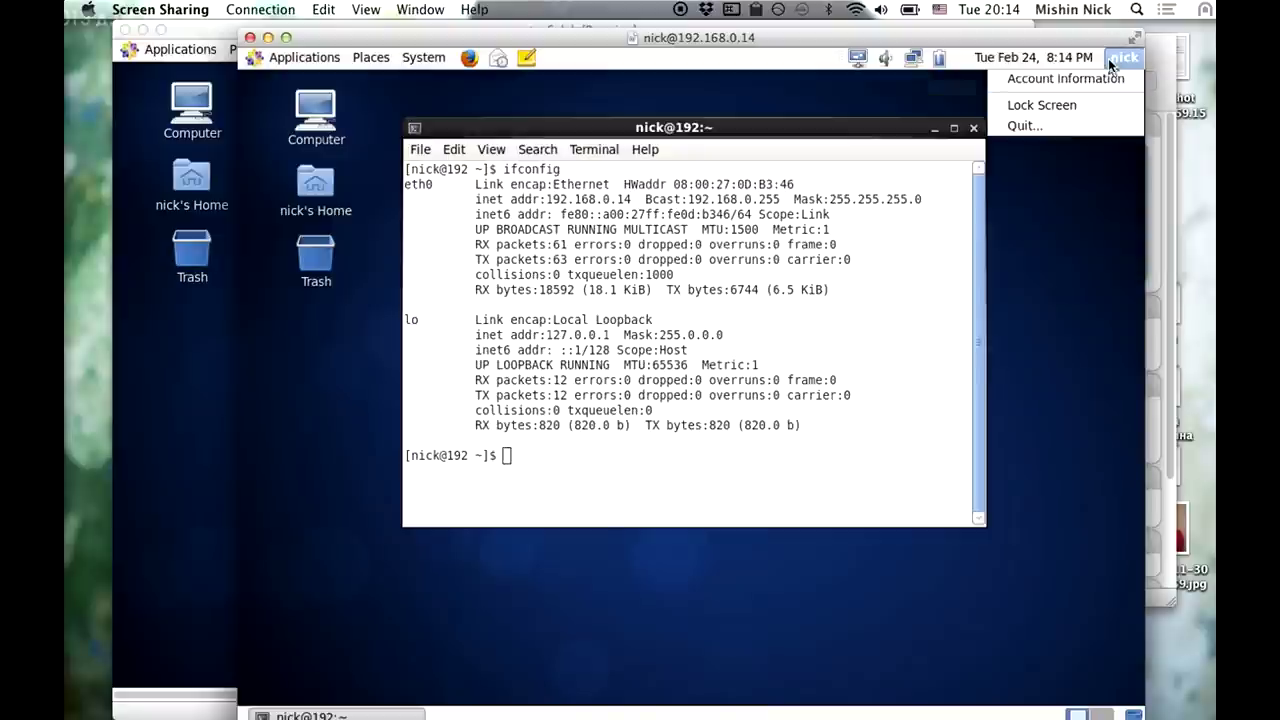
left_click(815, 215)
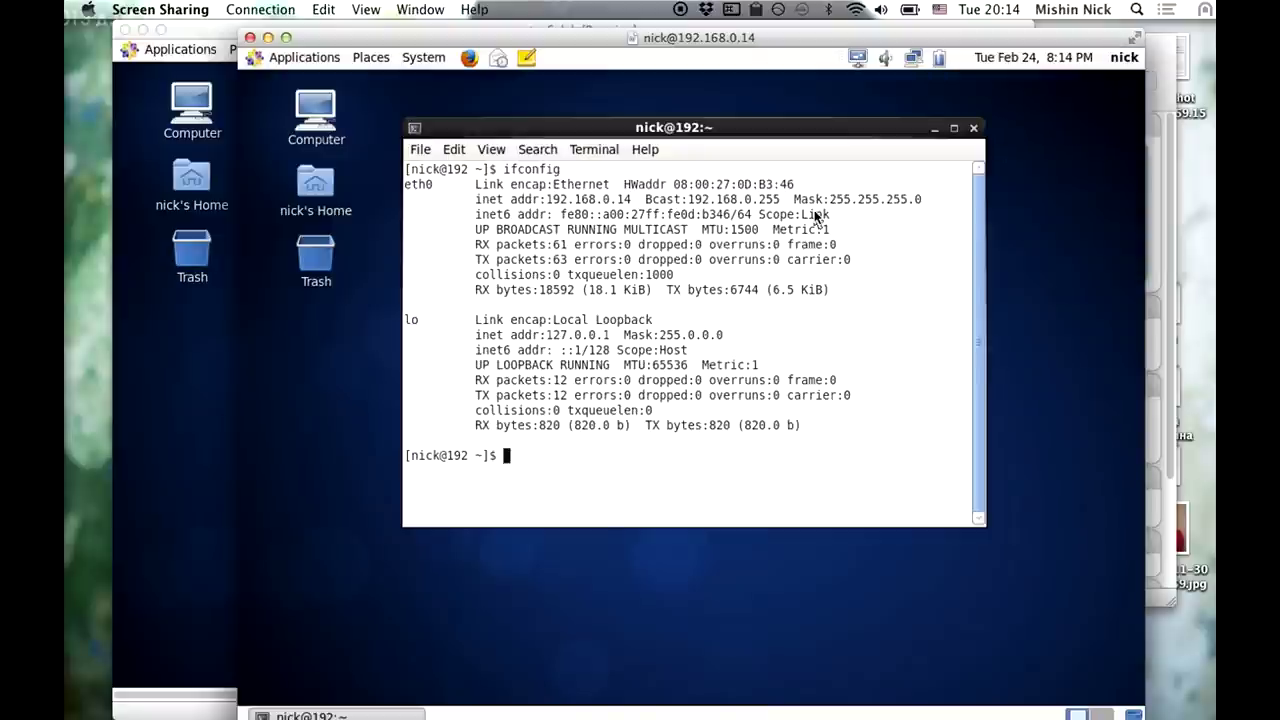
left_click(250, 38)
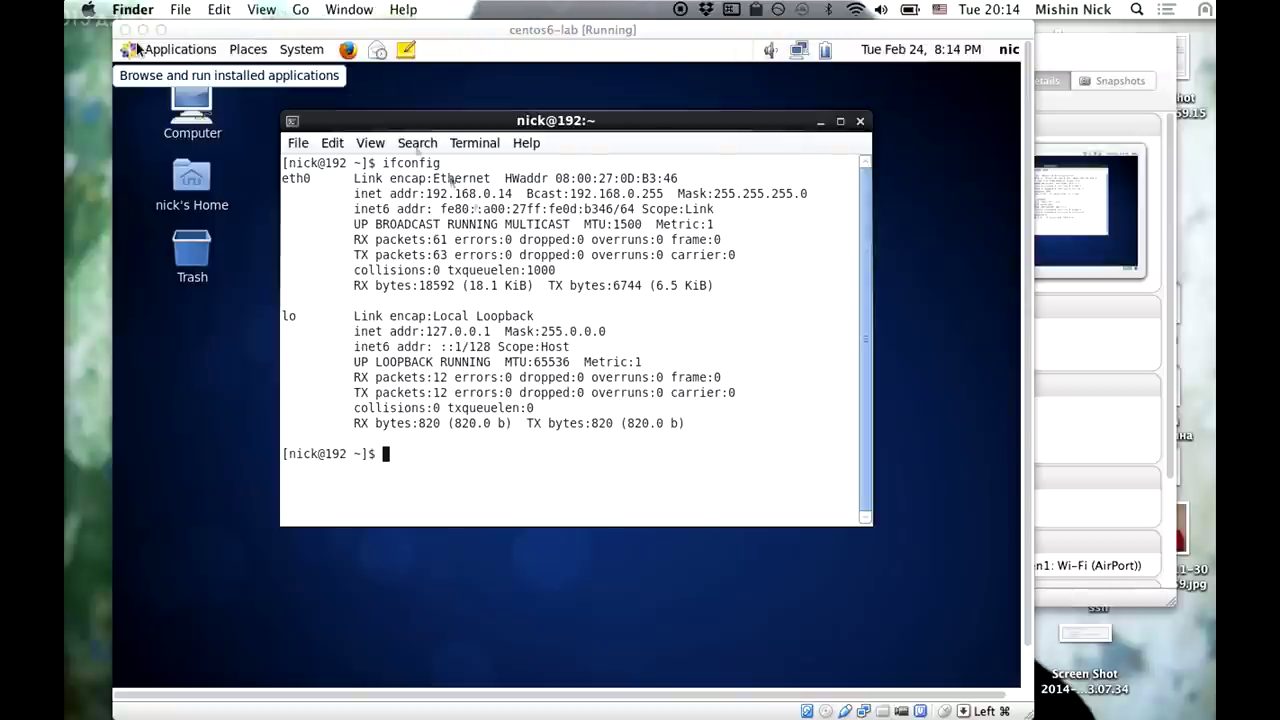
Log out of the CentOS guest session from its user menu.
left_click(140, 50)
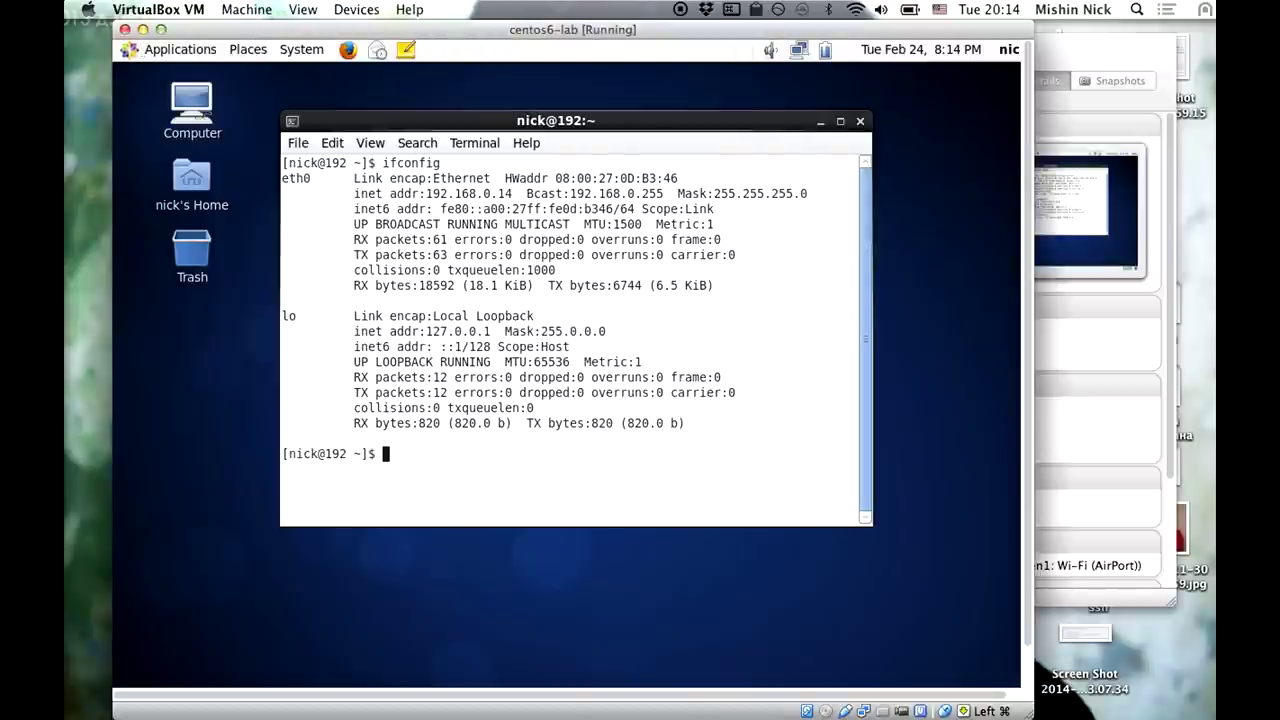
left_click(1008, 49)
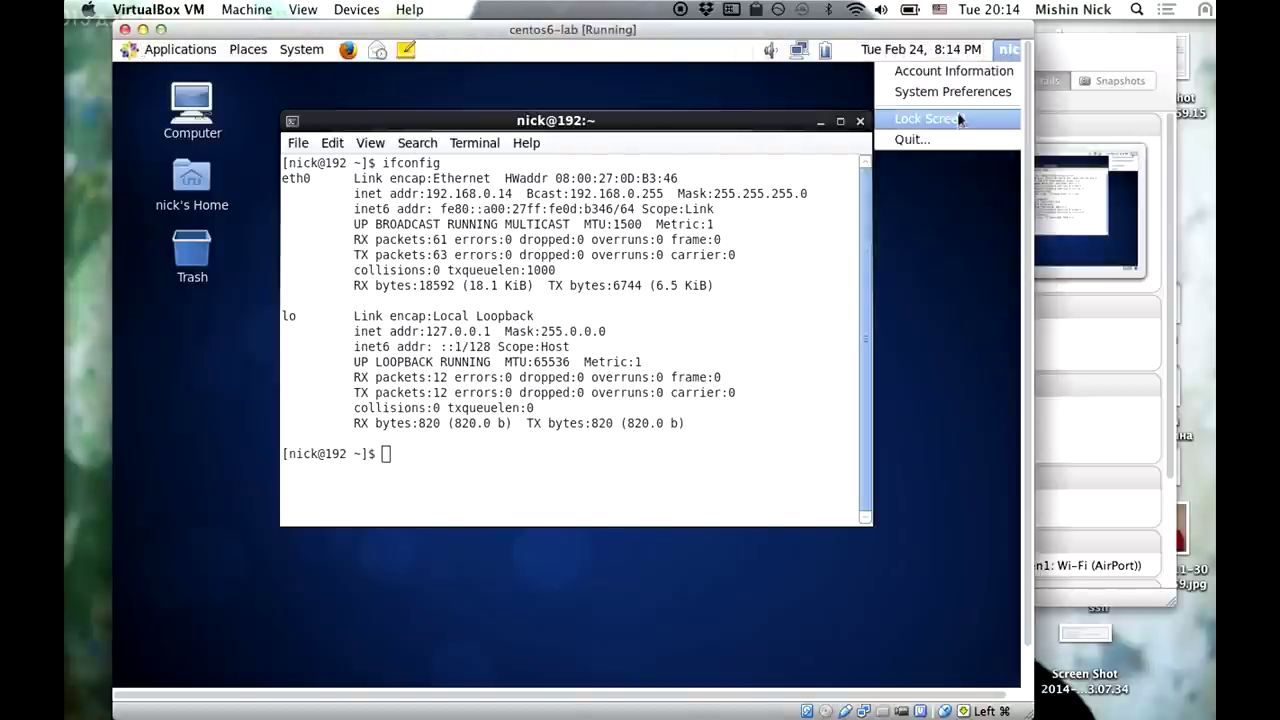
left_click(938, 139)
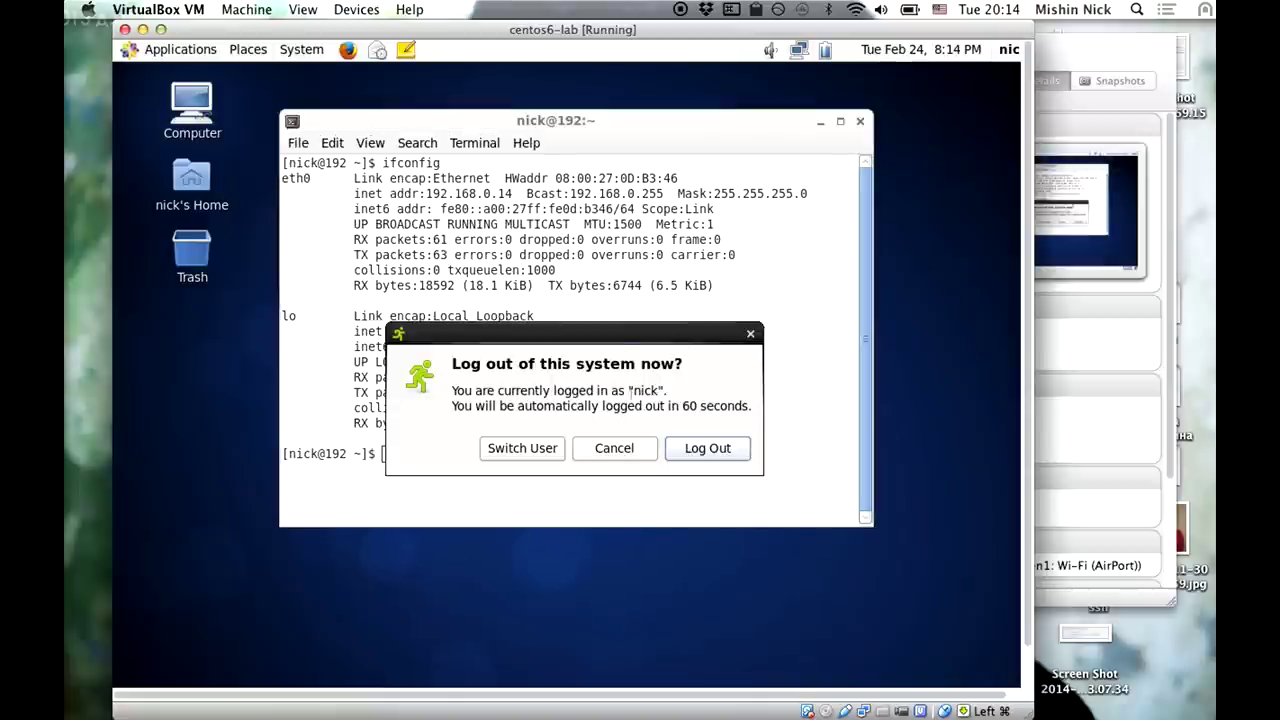
left_click(731, 451)
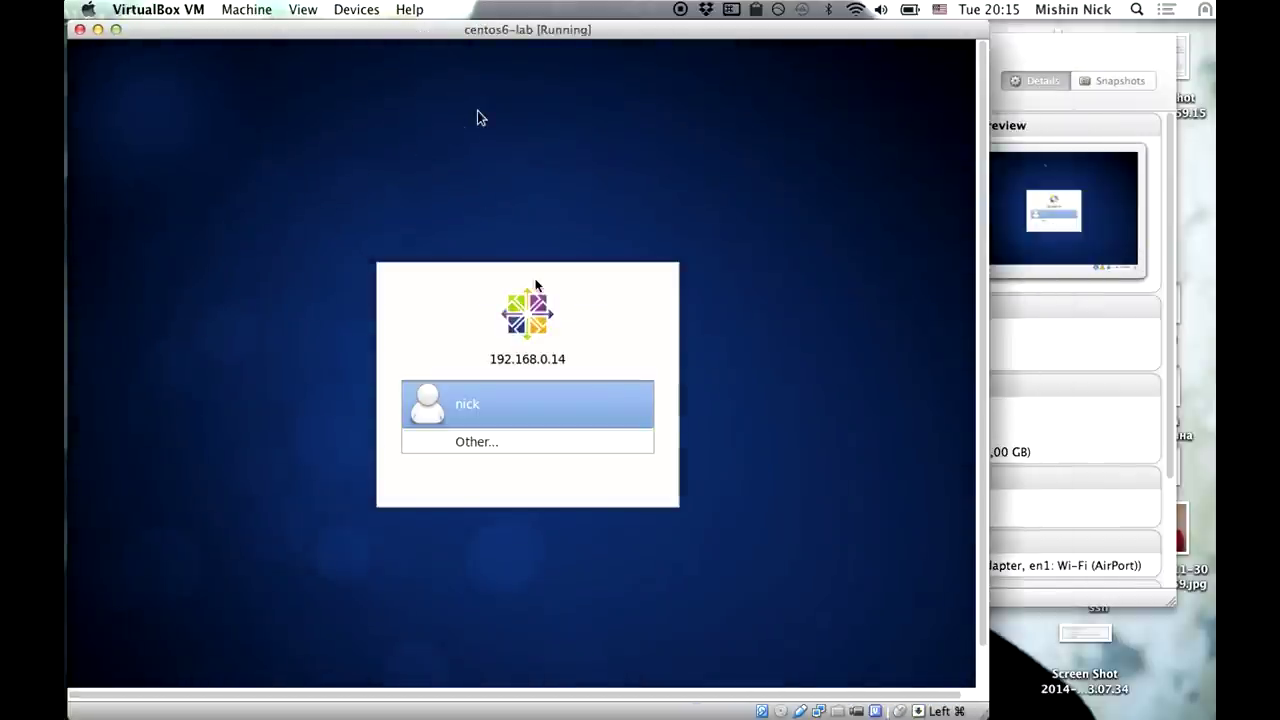
Retry a VNC connection to 192.168.0.14, dismiss the failure alert, and return to the VM.
left_click(1194, 318)
left_click(300, 10)
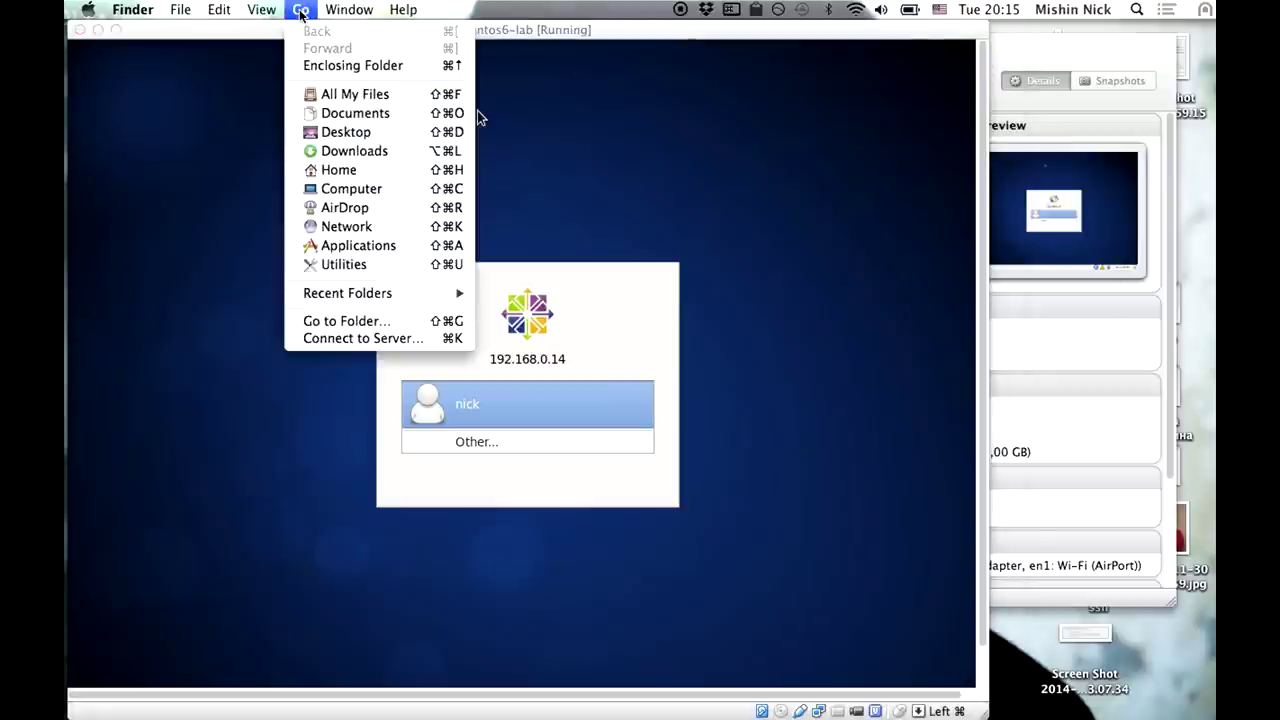
left_click(350, 340)
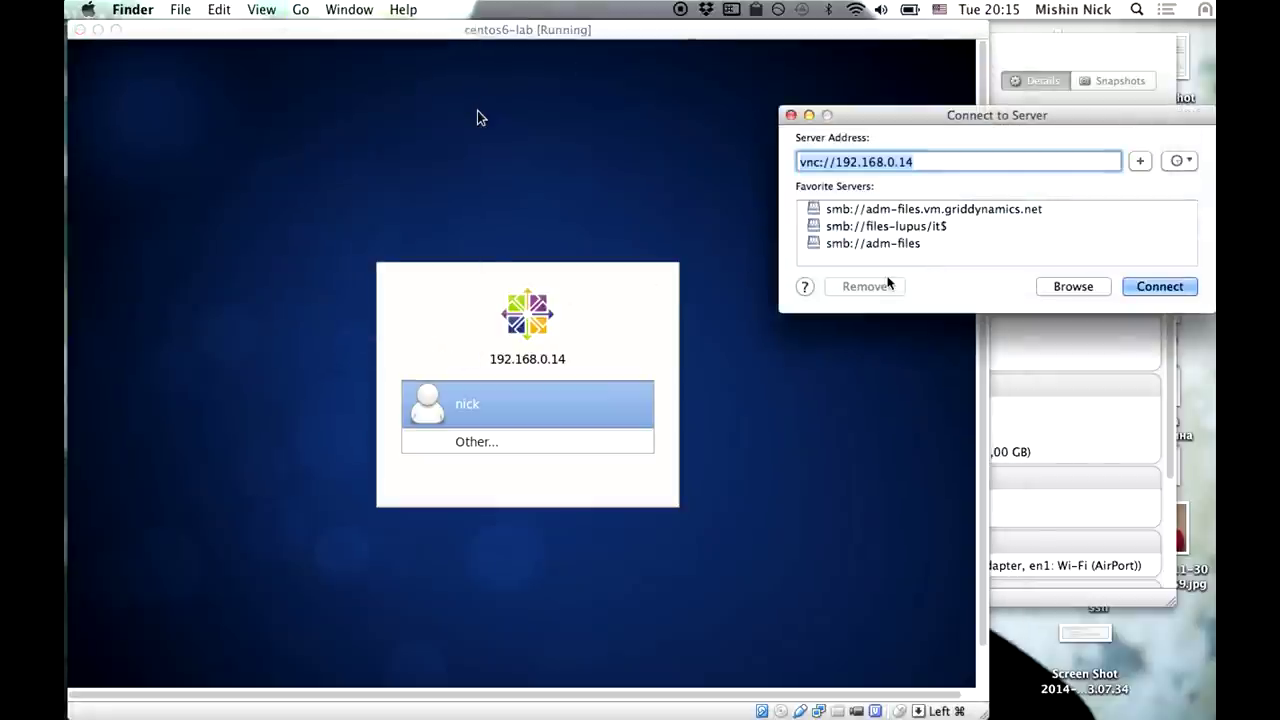
left_click(1150, 287)
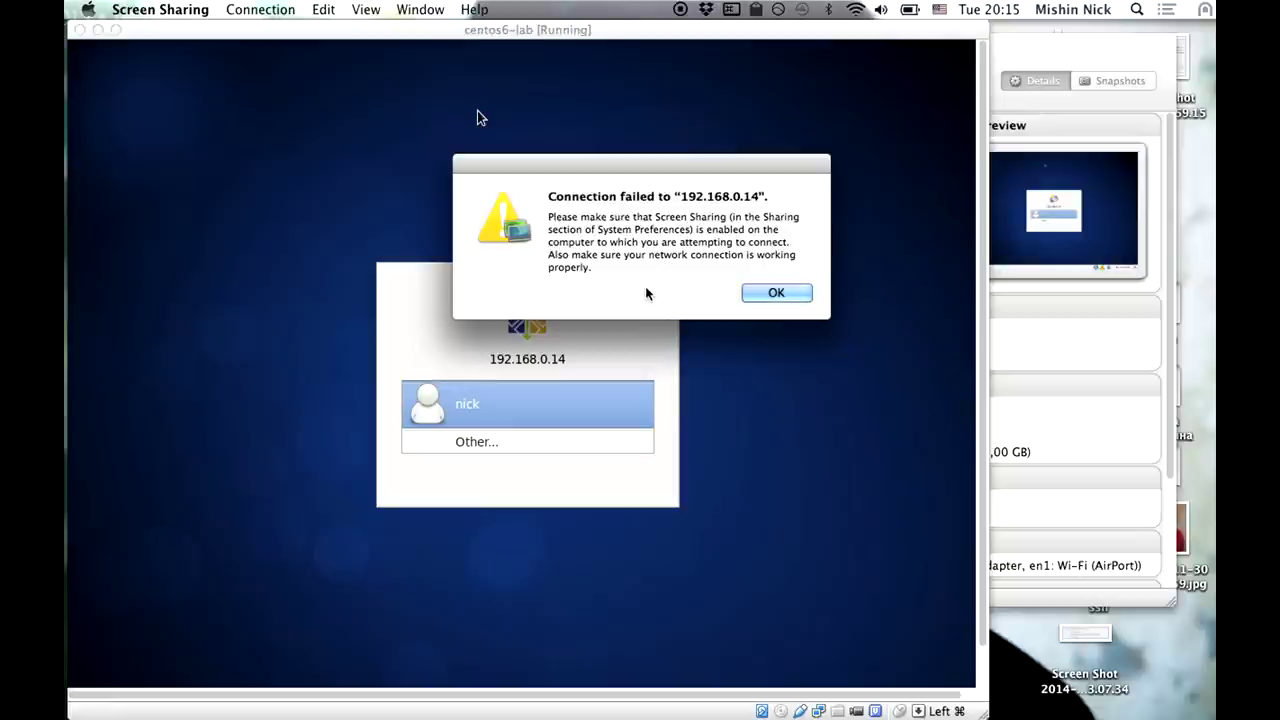
left_click(765, 295)
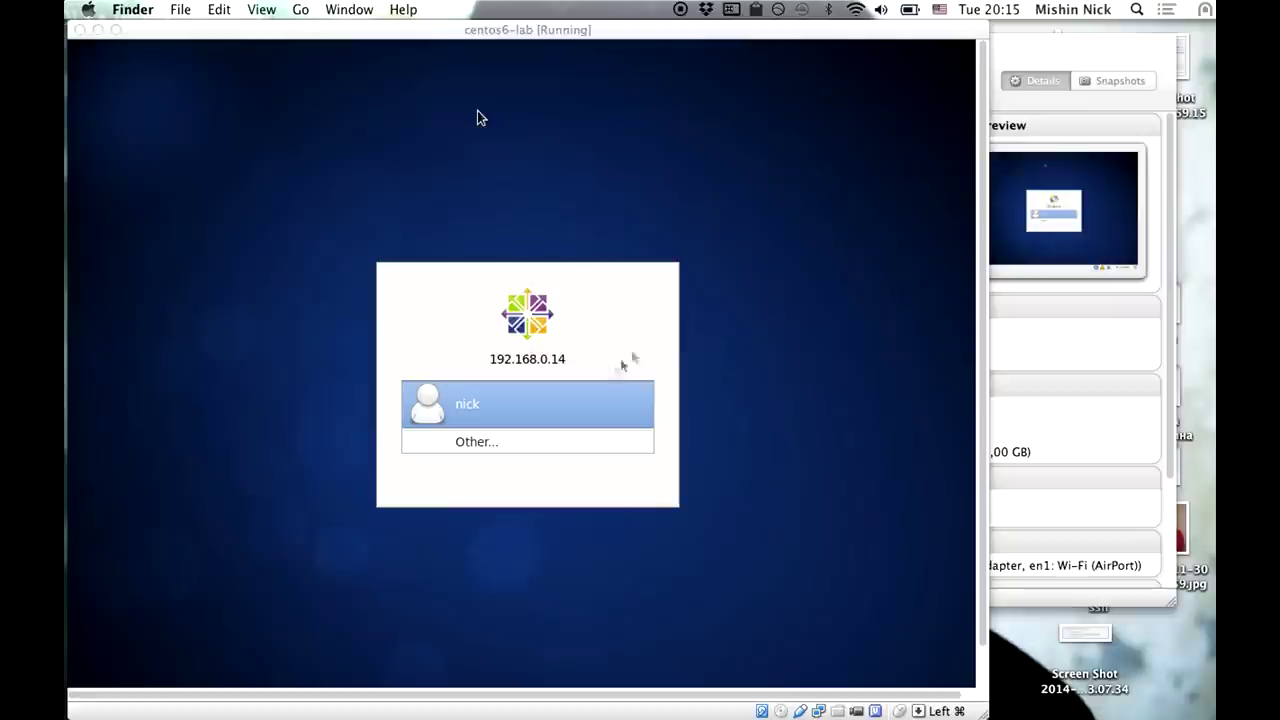
left_click(477, 118)
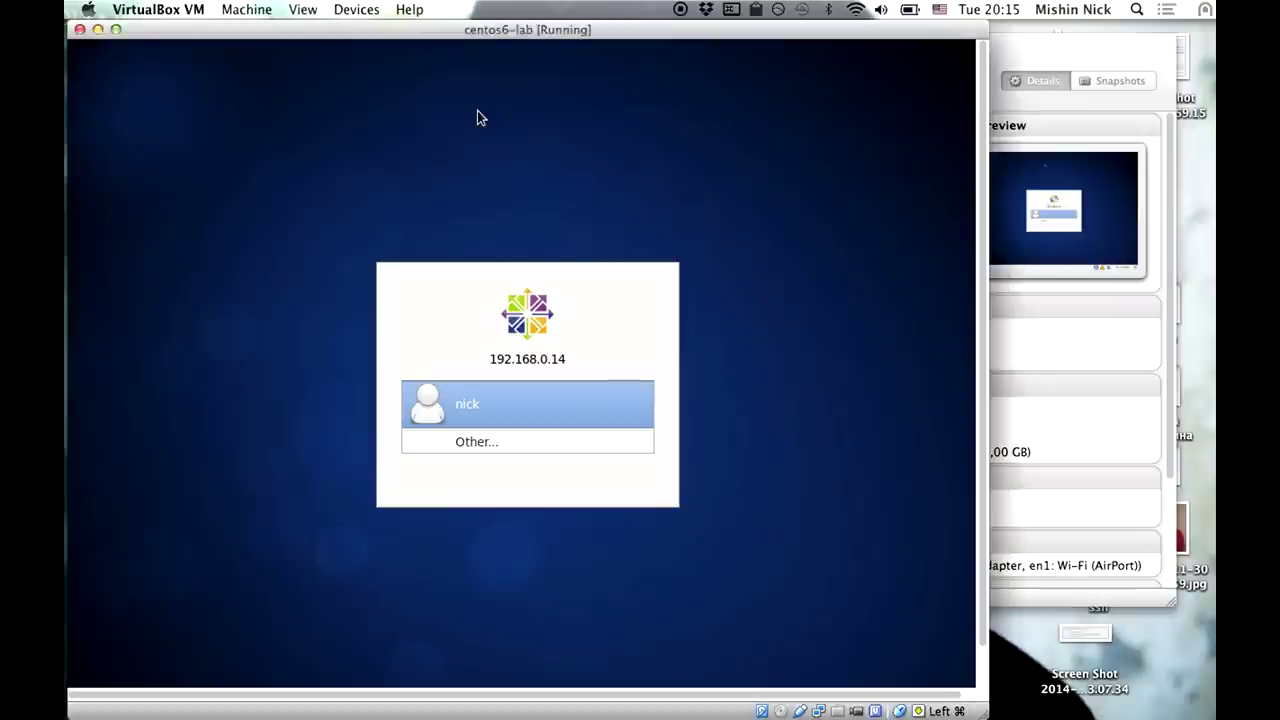
Log back in to the CentOS guest with the user's password.
left_click(528, 418)
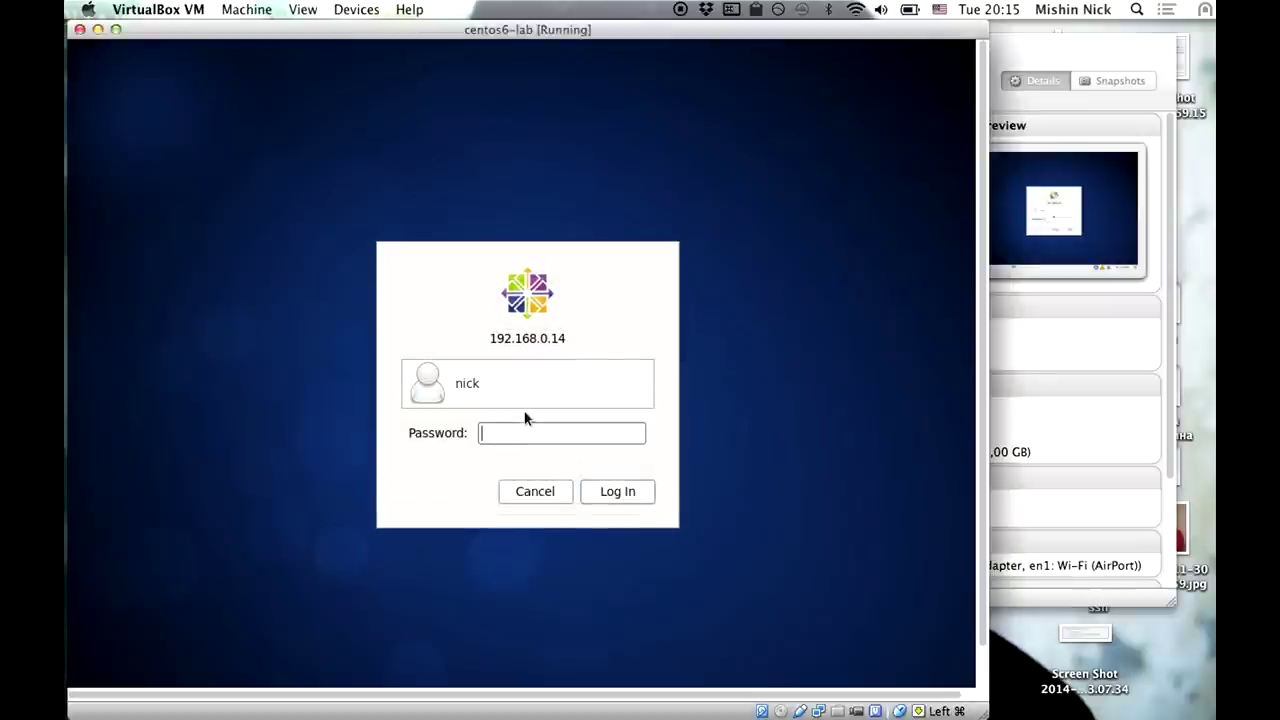
type("••••••")
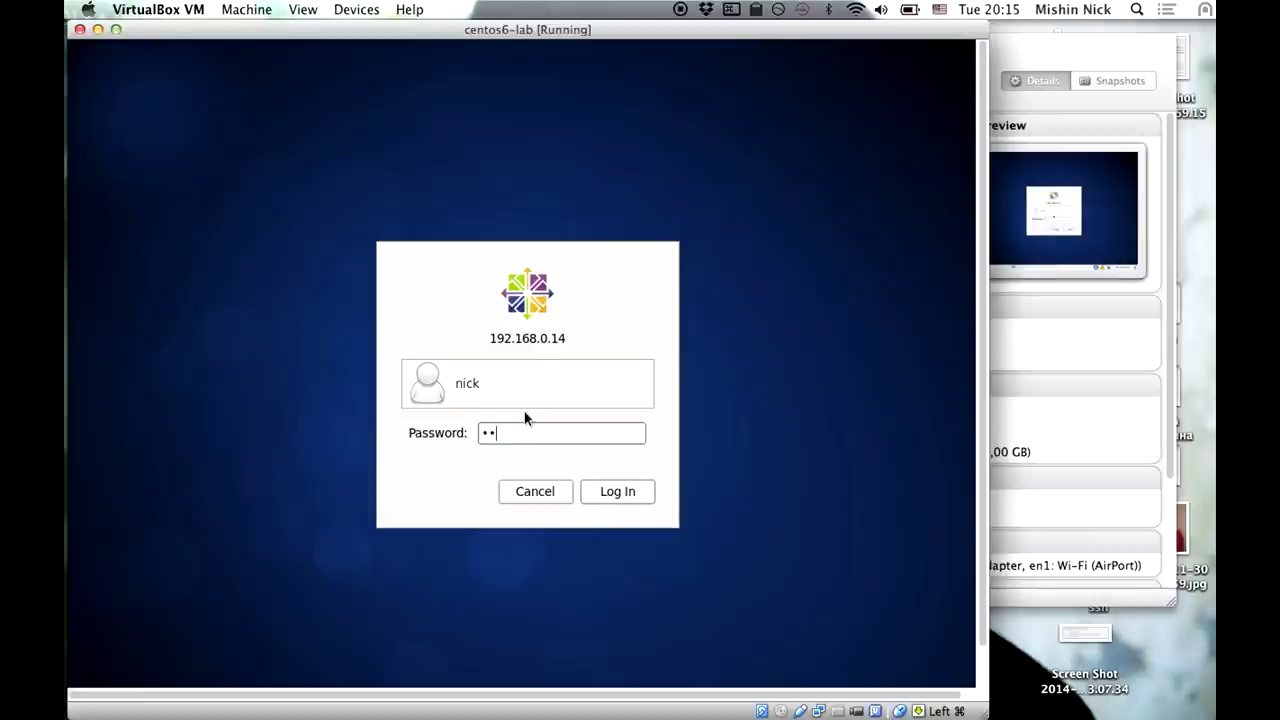
type("•••")
key("Return")
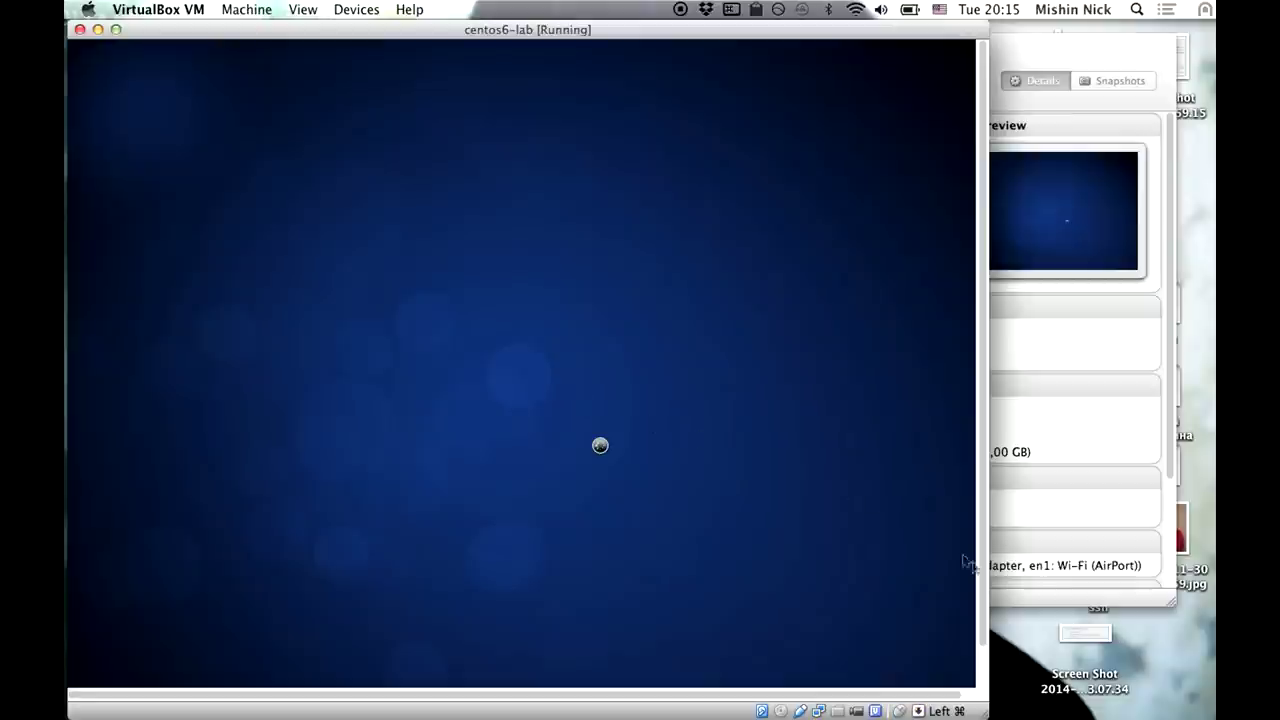
Reconnect to the VNC address from Finder and cancel the Screen Sharing password prompt.
left_click(1168, 639)
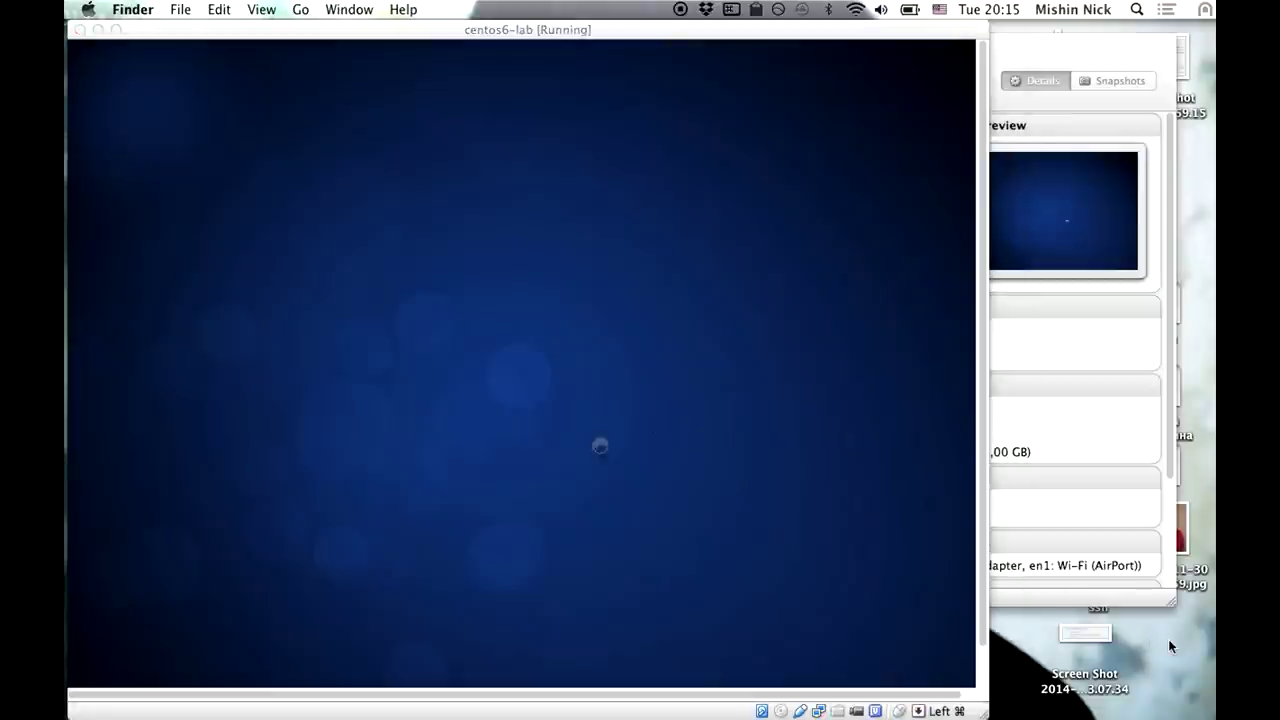
left_click(300, 10)
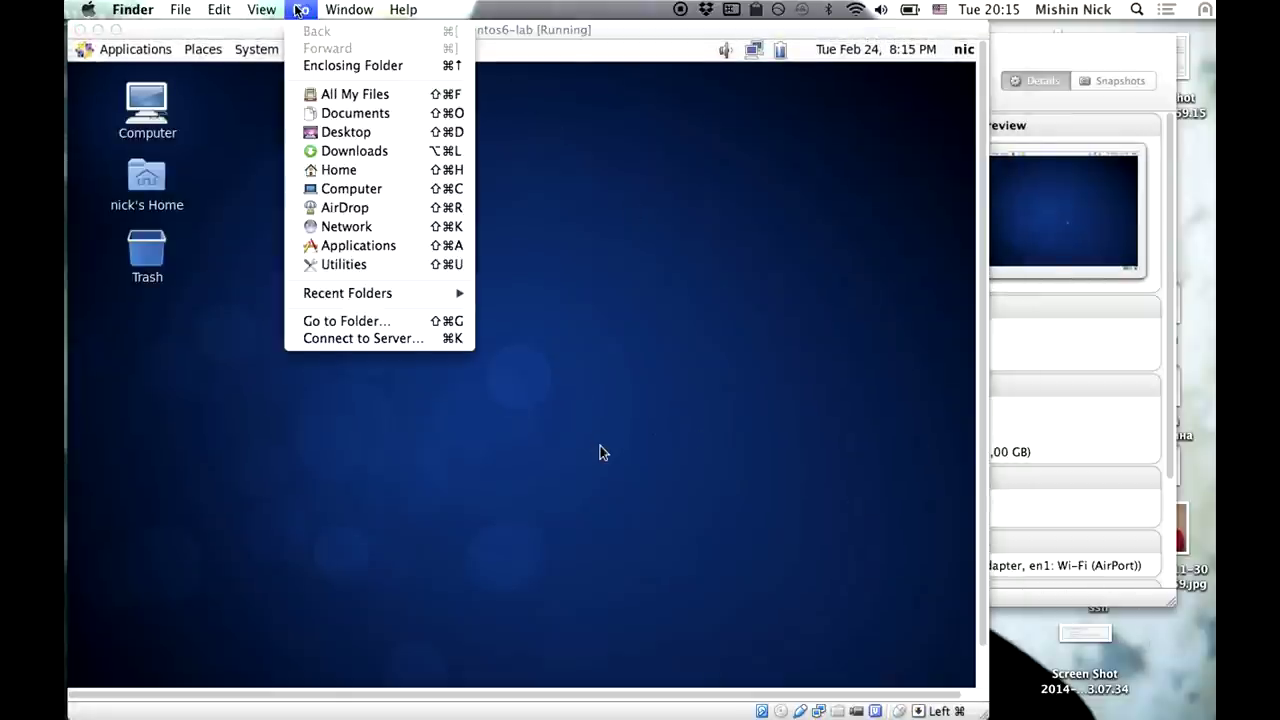
left_click(355, 338)
key("Return")
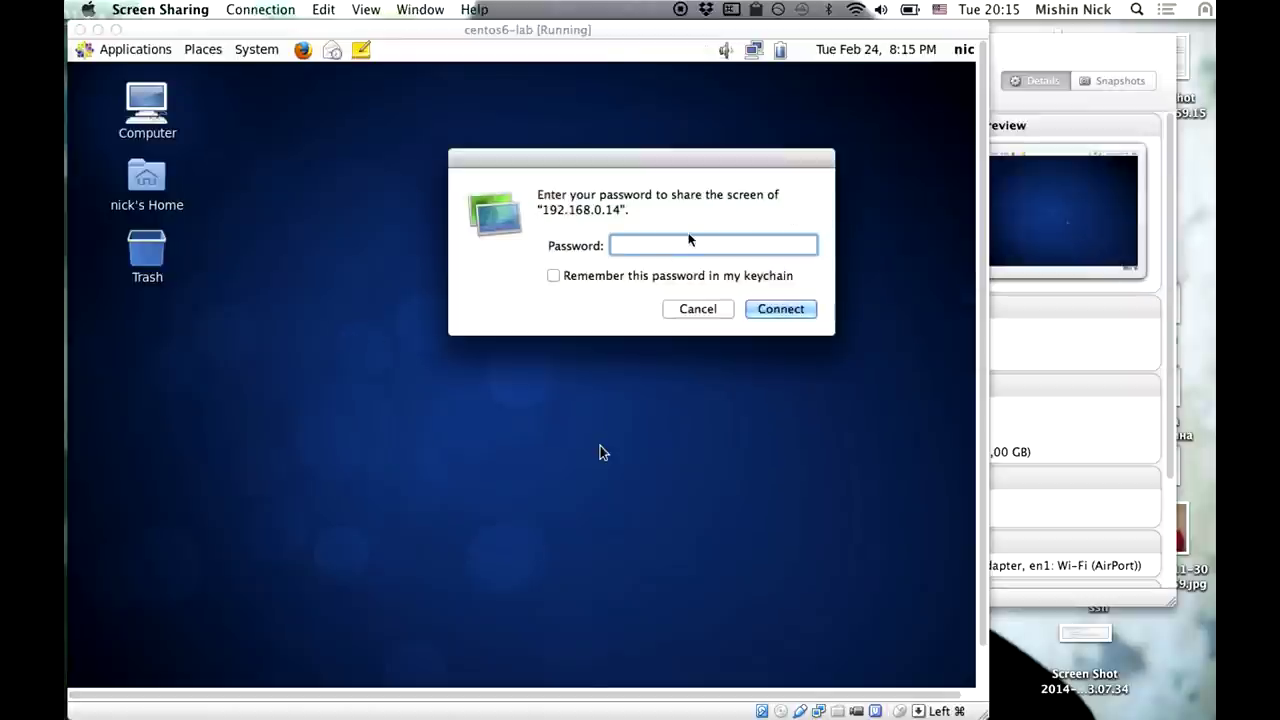
left_click(702, 313)
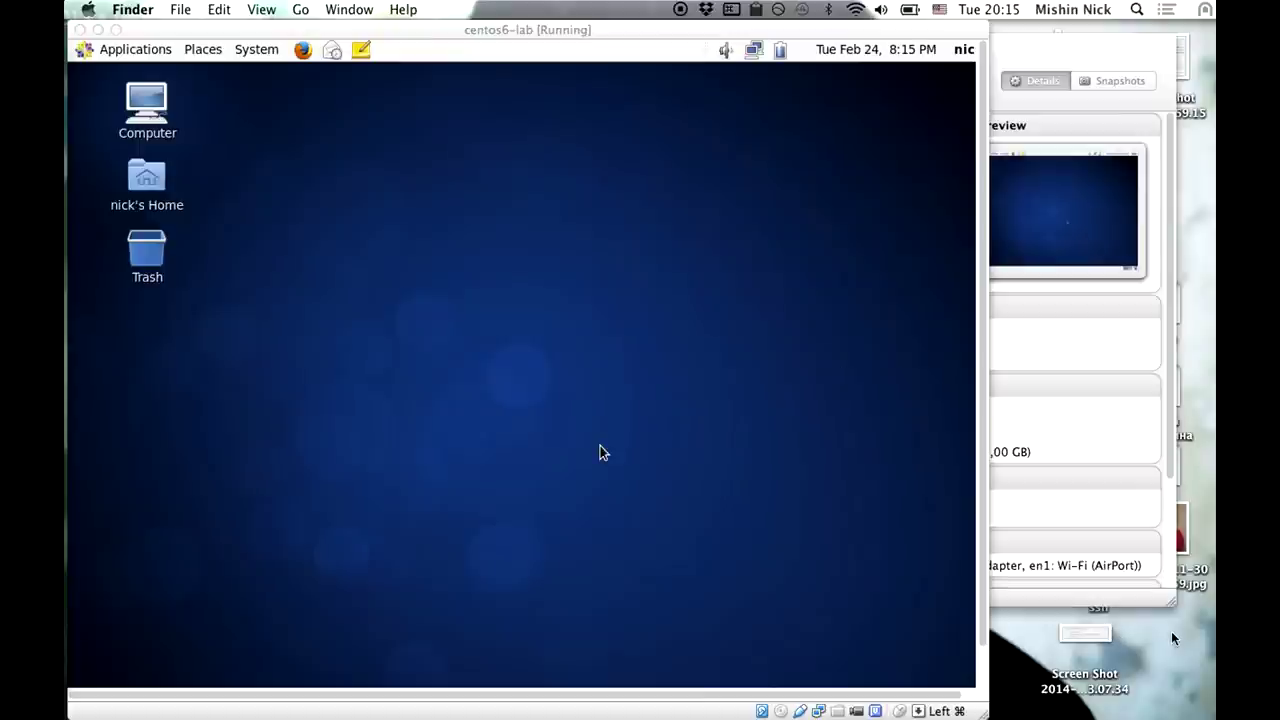
Shift the VM window slightly right, then bring up all desktops to switch spaces.
left_click(340, 330)
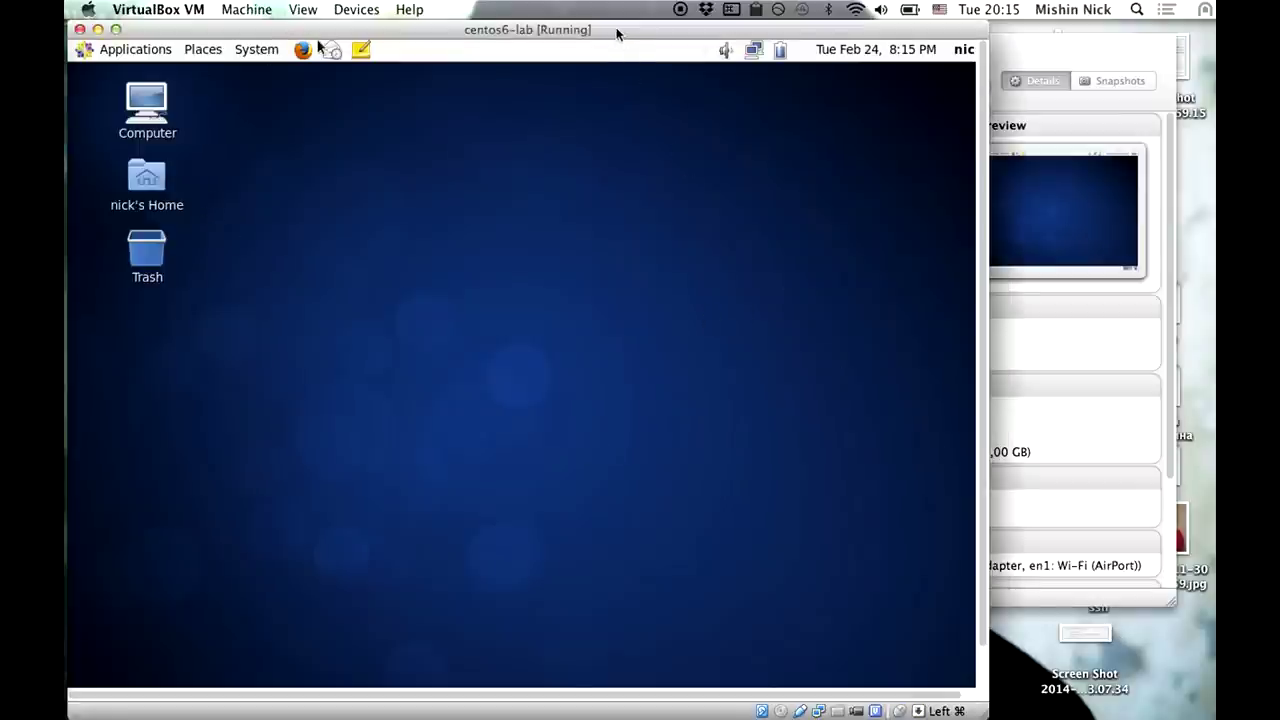
left_click_drag(617, 32, 672, 31)
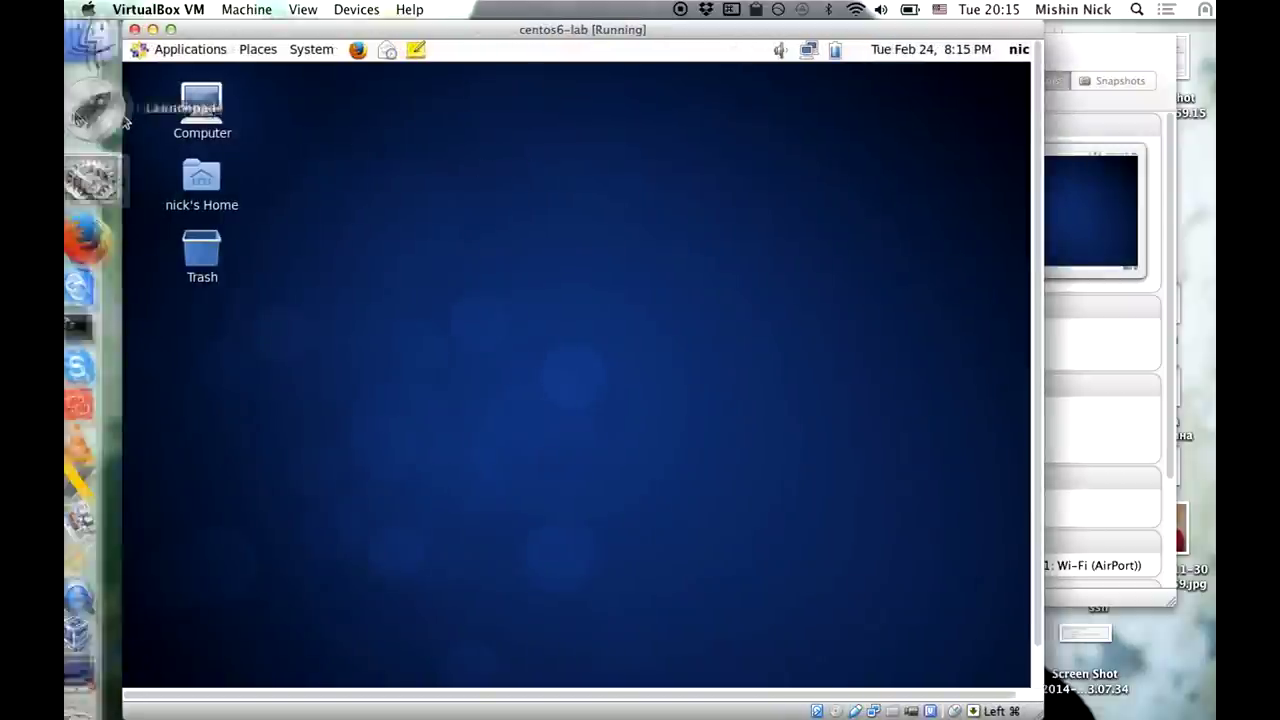
left_click(1180, 247)
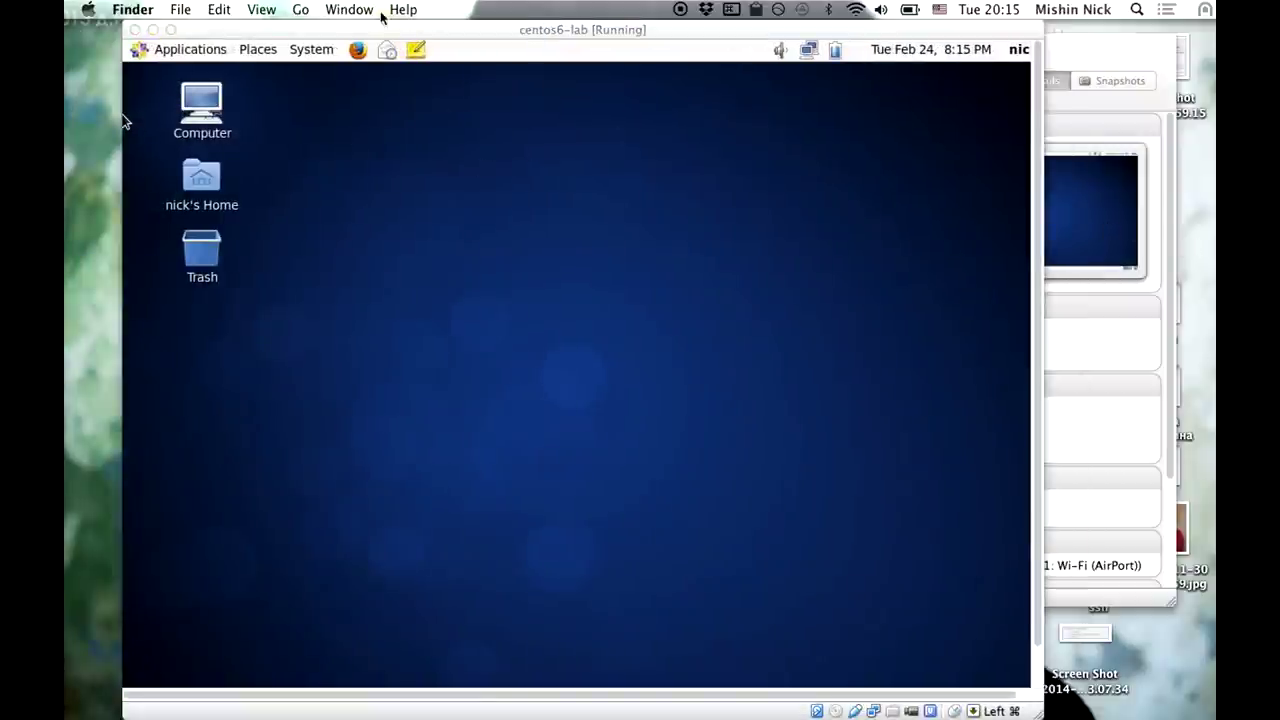
key("ctrl+Up")
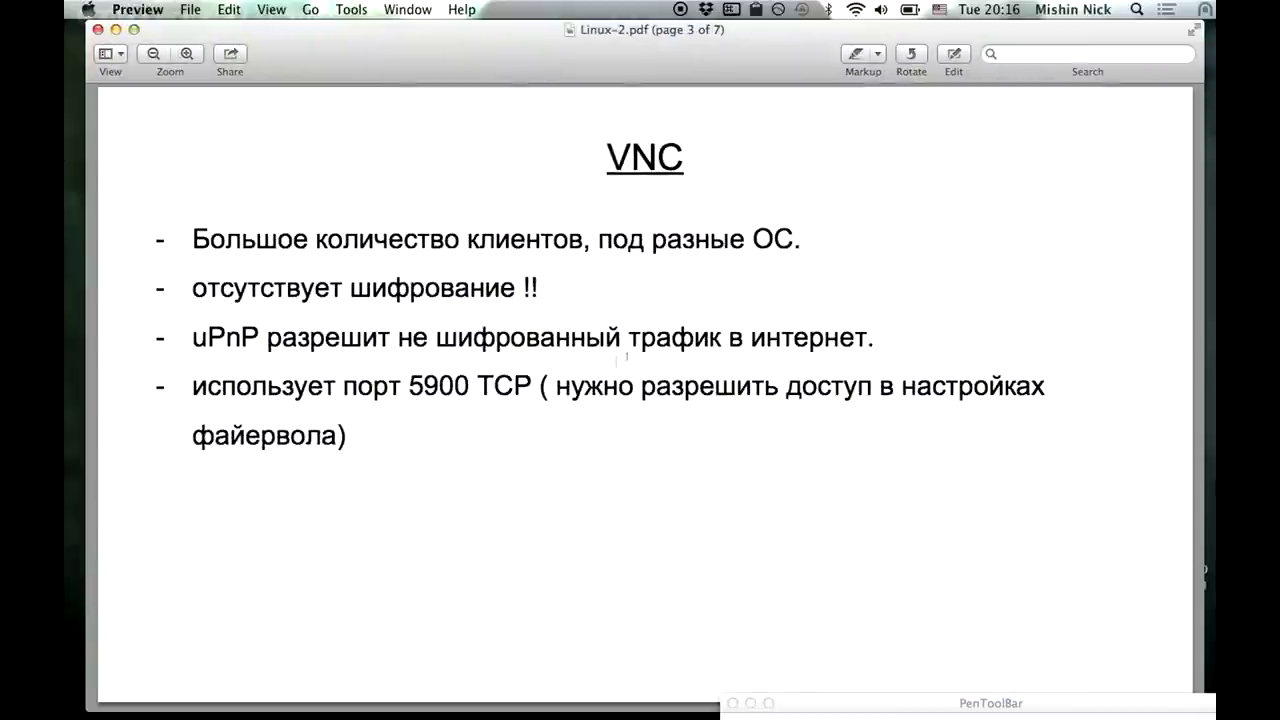
Scroll to page 4, the SSH slide, briefly highlighting the bullet about opening the port.
scroll(426, 446, "down", 5)
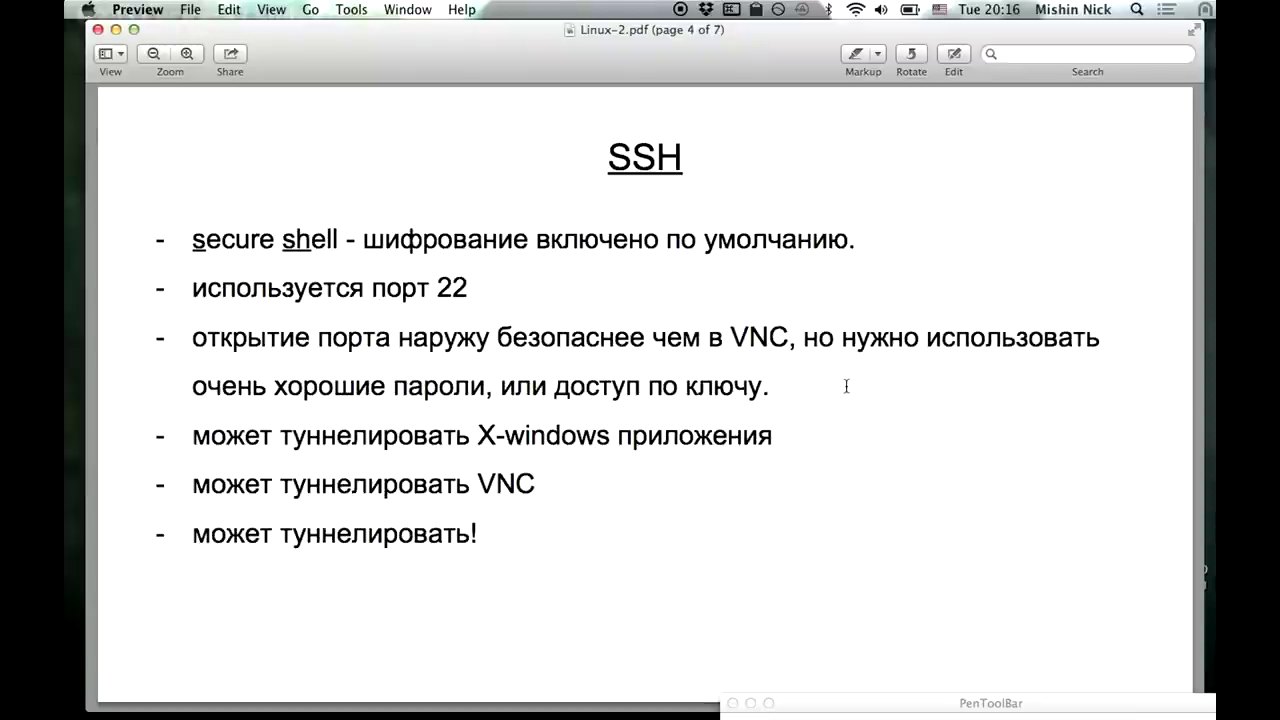
left_click_drag(777, 390, 781, 318)
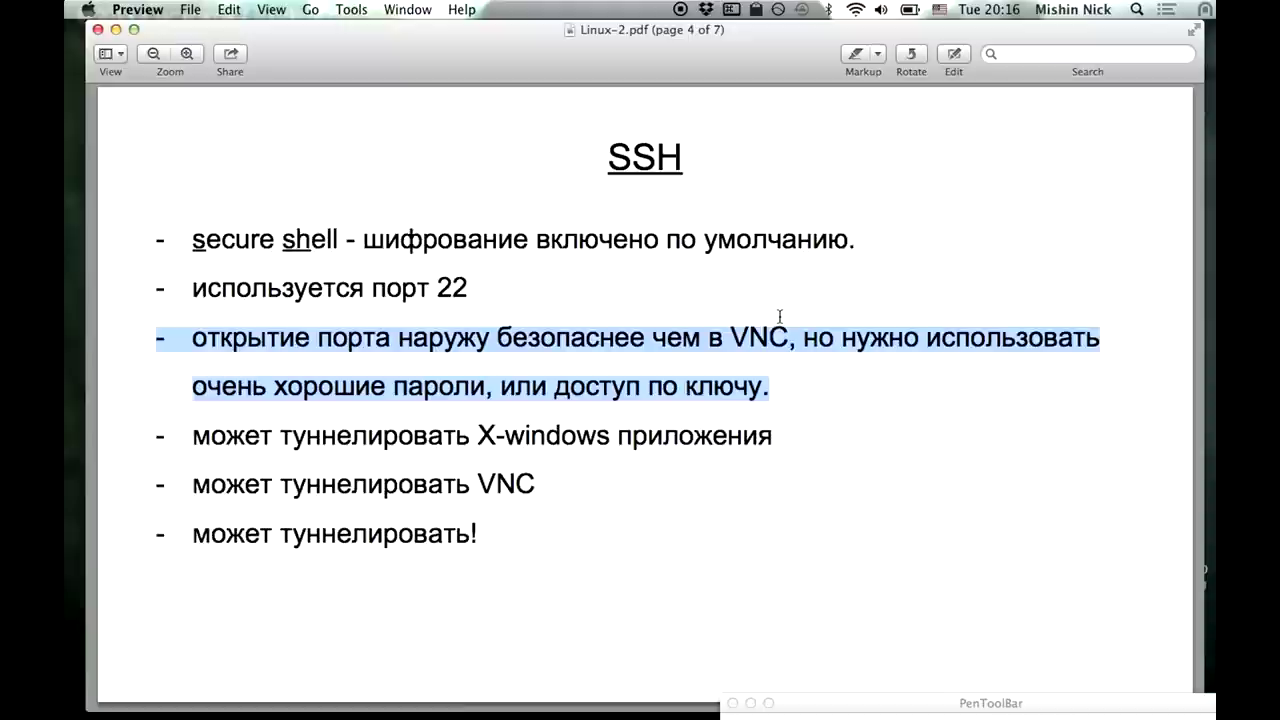
left_click(779, 317)
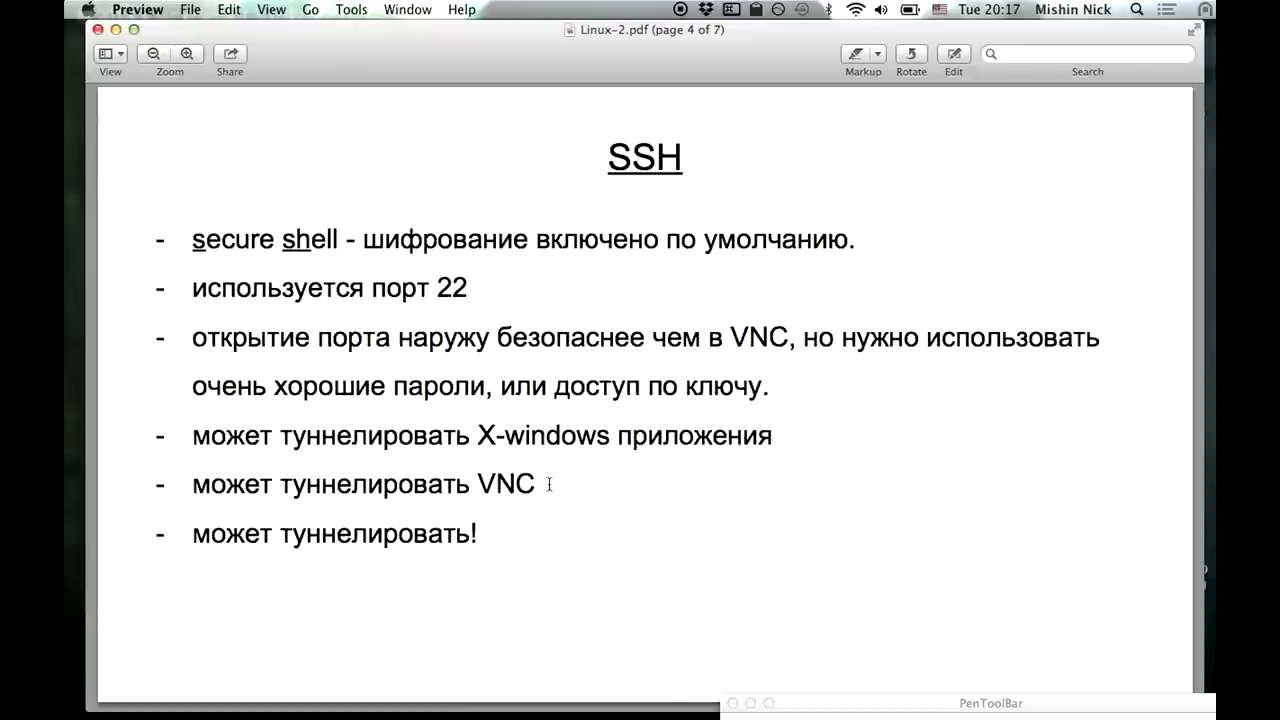
Highlight the lines about tunnelling VNC, then clear the selection.
triple_click(406, 489)
triple_click(384, 534)
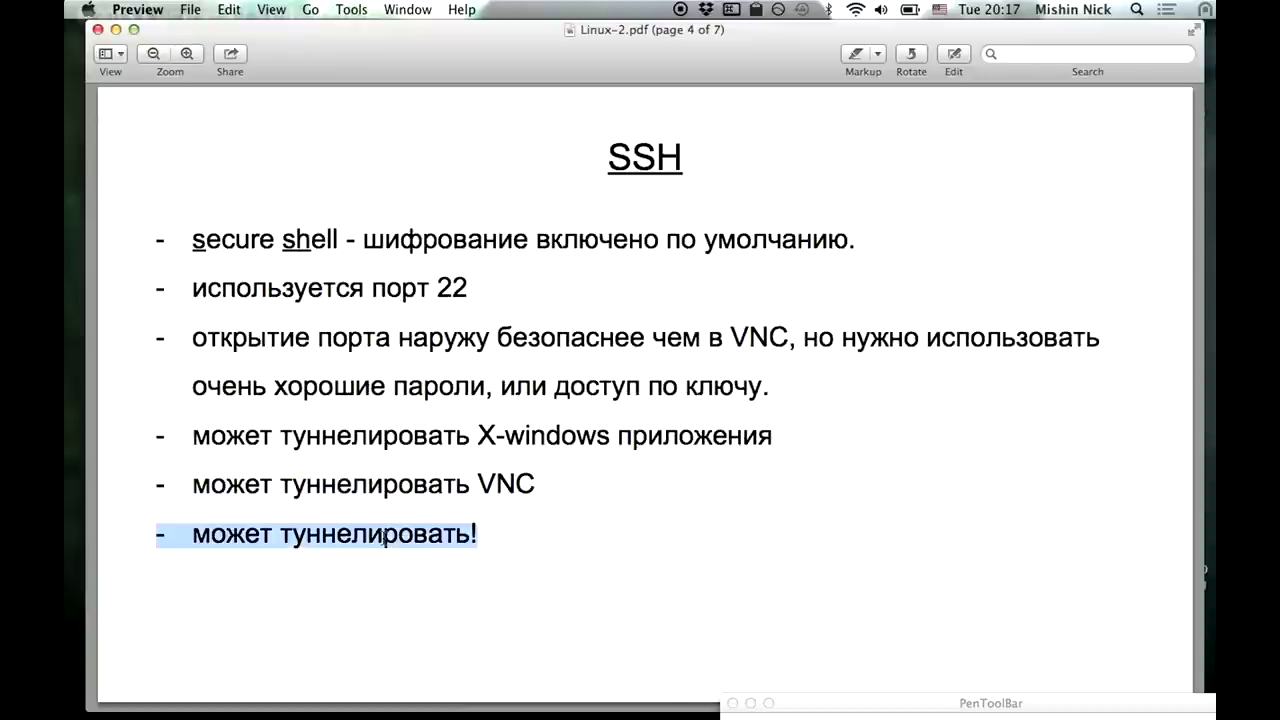
left_click(384, 537)
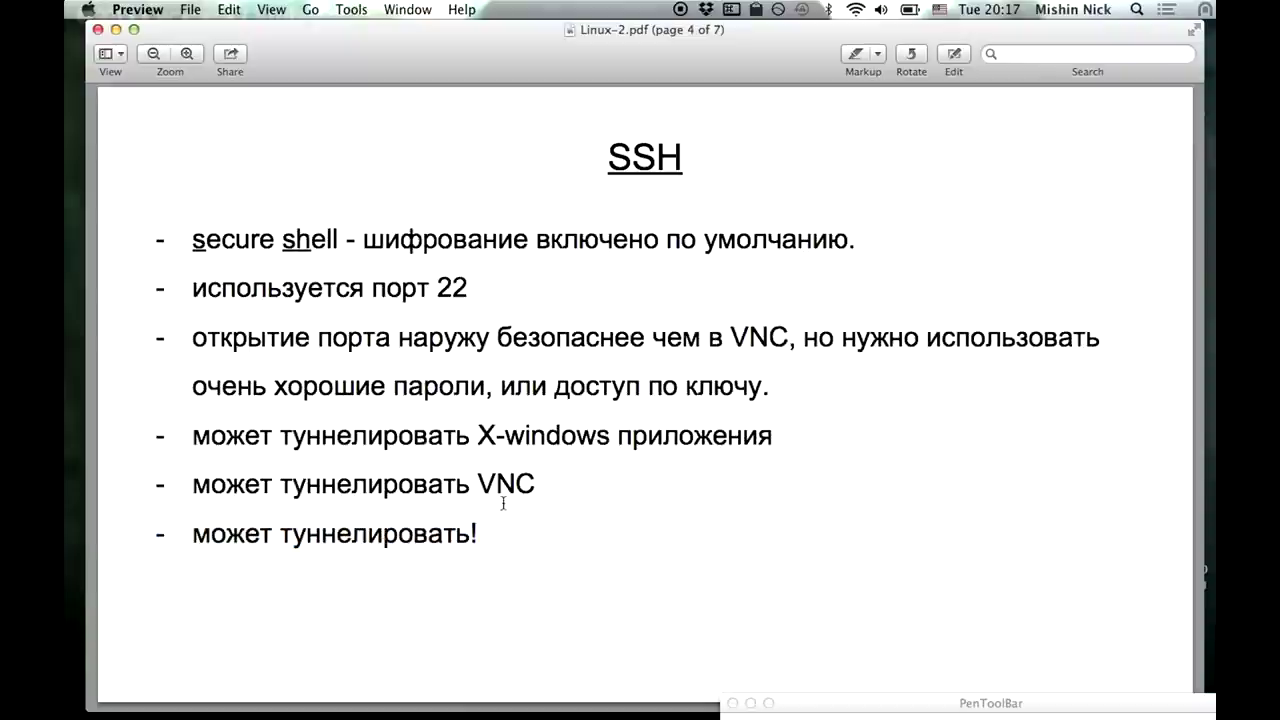
Start PenToolBar screen capture and move the annotation toolbar to the bottom edge.
left_click(833, 705)
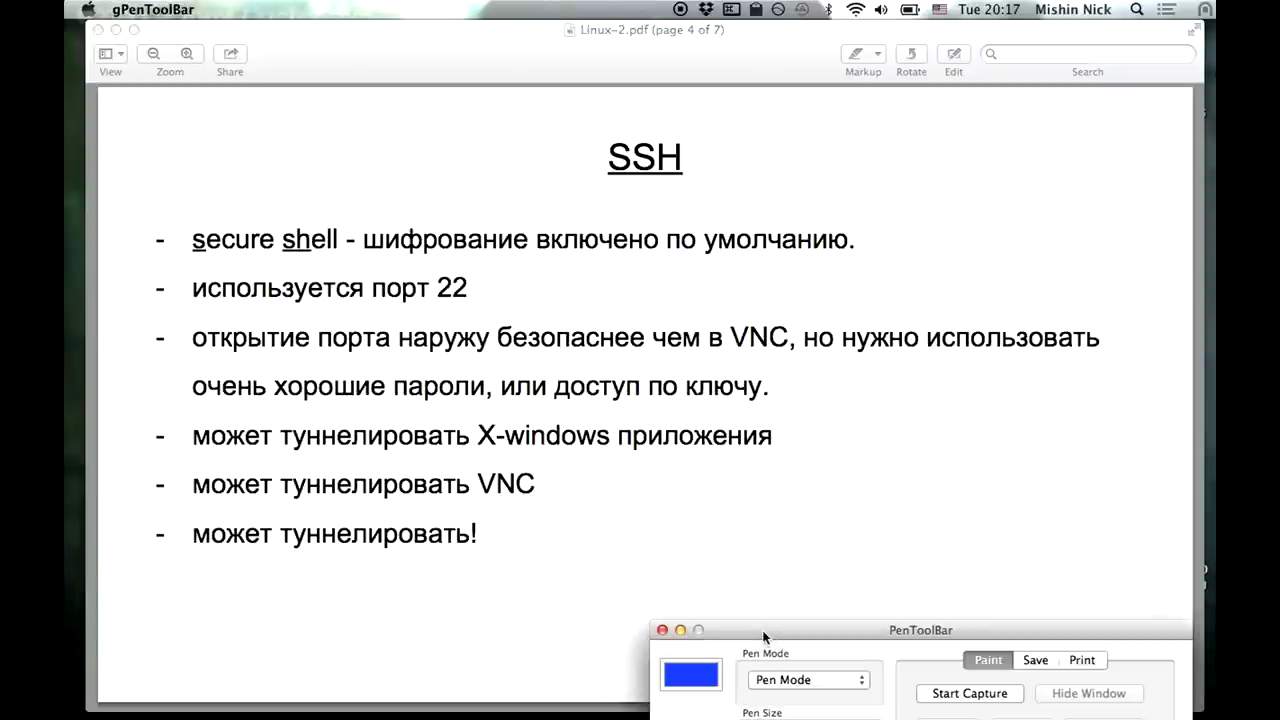
left_click(934, 691)
left_click_drag(951, 531, 905, 716)
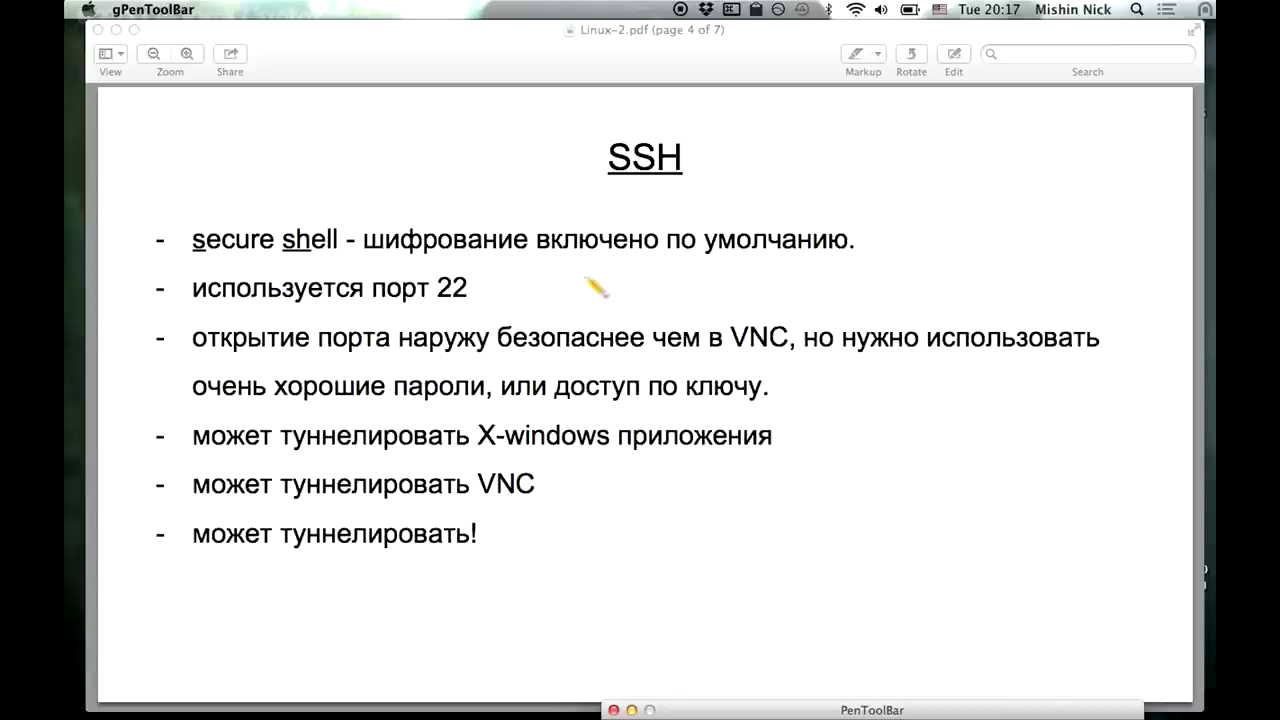
Sketch two boxes joined by a tunnel drawn as two parallel lines.
mouse_move(617, 498)
left_mouse_down()
mouse_move(610, 585)
mouse_move(670, 580)
left_mouse_up()
mouse_move(614, 498)
left_mouse_down()
mouse_move(724, 493)
mouse_move(716, 522)
left_mouse_up()
mouse_move(671, 579)
left_mouse_down()
mouse_move(727, 565)
mouse_move(725, 546)
left_mouse_up()
mouse_move(869, 491)
left_mouse_down()
mouse_move(871, 580)
mouse_move(900, 488)
mouse_move(946, 570)
mouse_move(872, 579)
left_mouse_up()
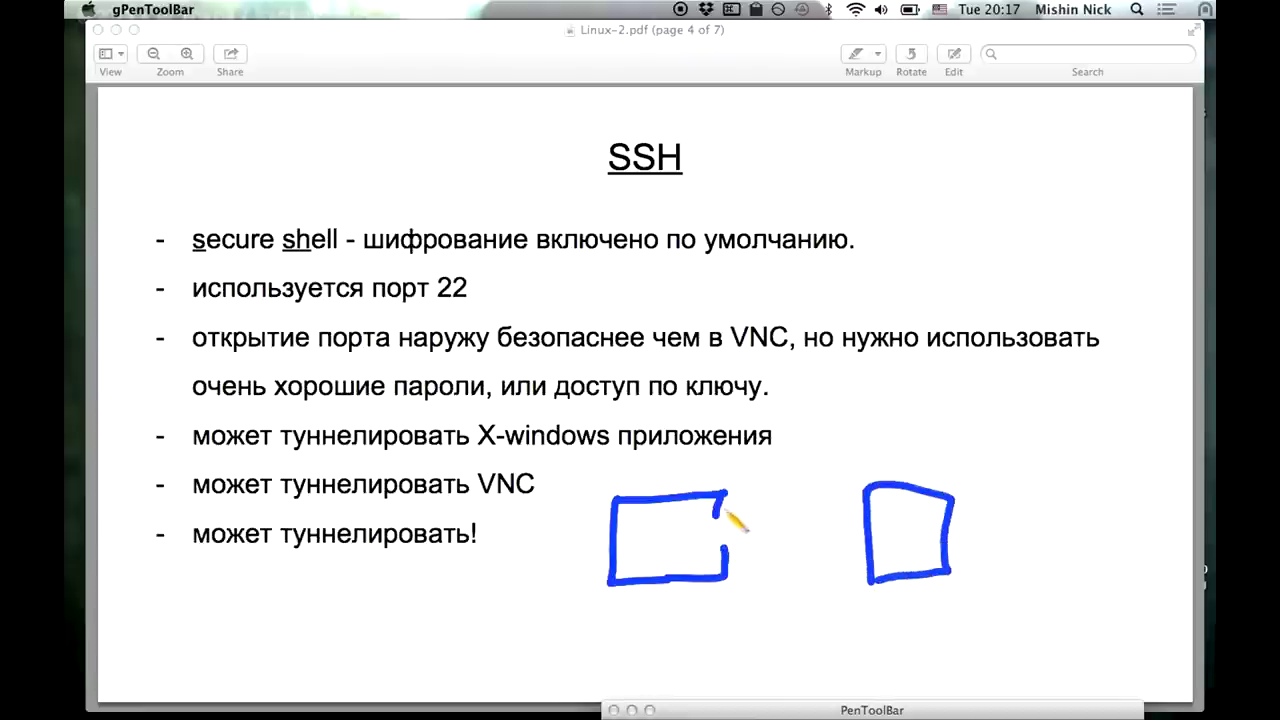
left_click_drag(724, 506, 728, 552)
left_click_drag(722, 533, 882, 536)
left_click_drag(720, 563, 868, 574)
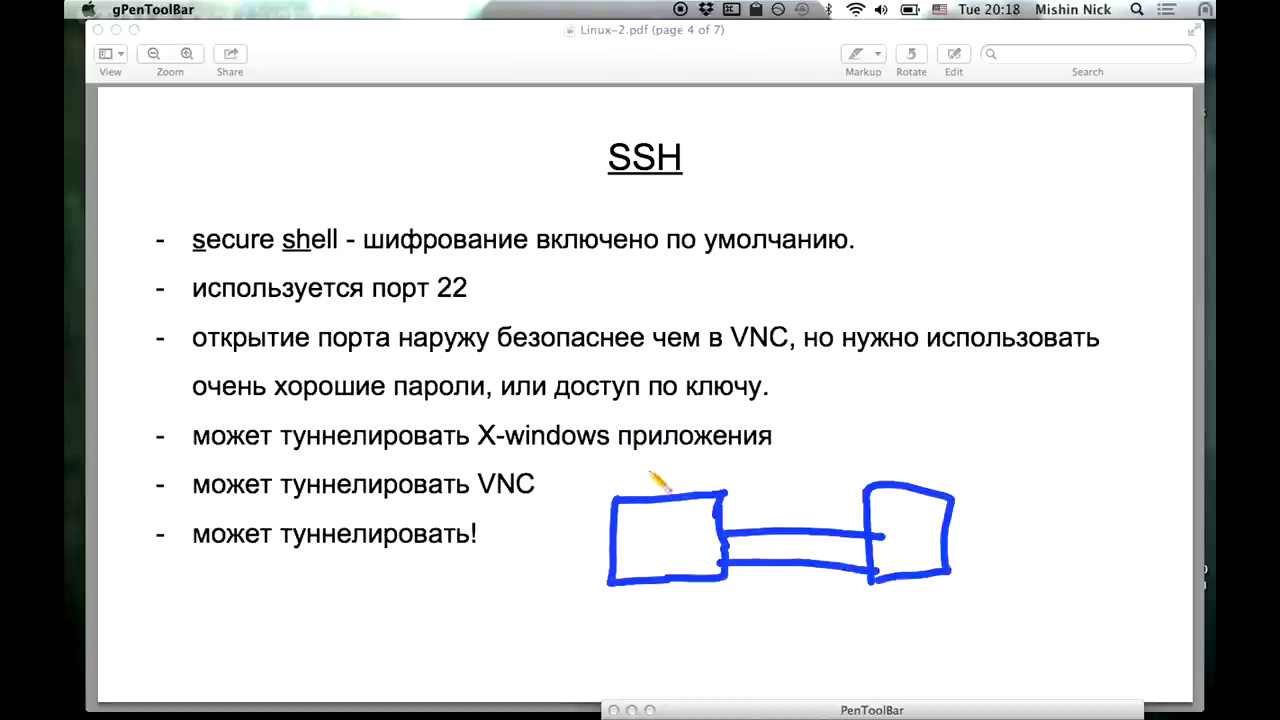
Label the sketch with port 5999, port 5900 and ssh on the tunnel.
mouse_move(684, 455)
left_mouse_down()
mouse_move(666, 474)
mouse_move(749, 471)
mouse_move(700, 523)
mouse_move(718, 545)
mouse_move(908, 545)
mouse_move(906, 528)
left_mouse_up()
left_click(699, 456)
mouse_move(983, 493)
left_mouse_down()
mouse_move(990, 514)
mouse_move(1062, 507)
left_mouse_up()
left_click_drag(978, 532, 1060, 531)
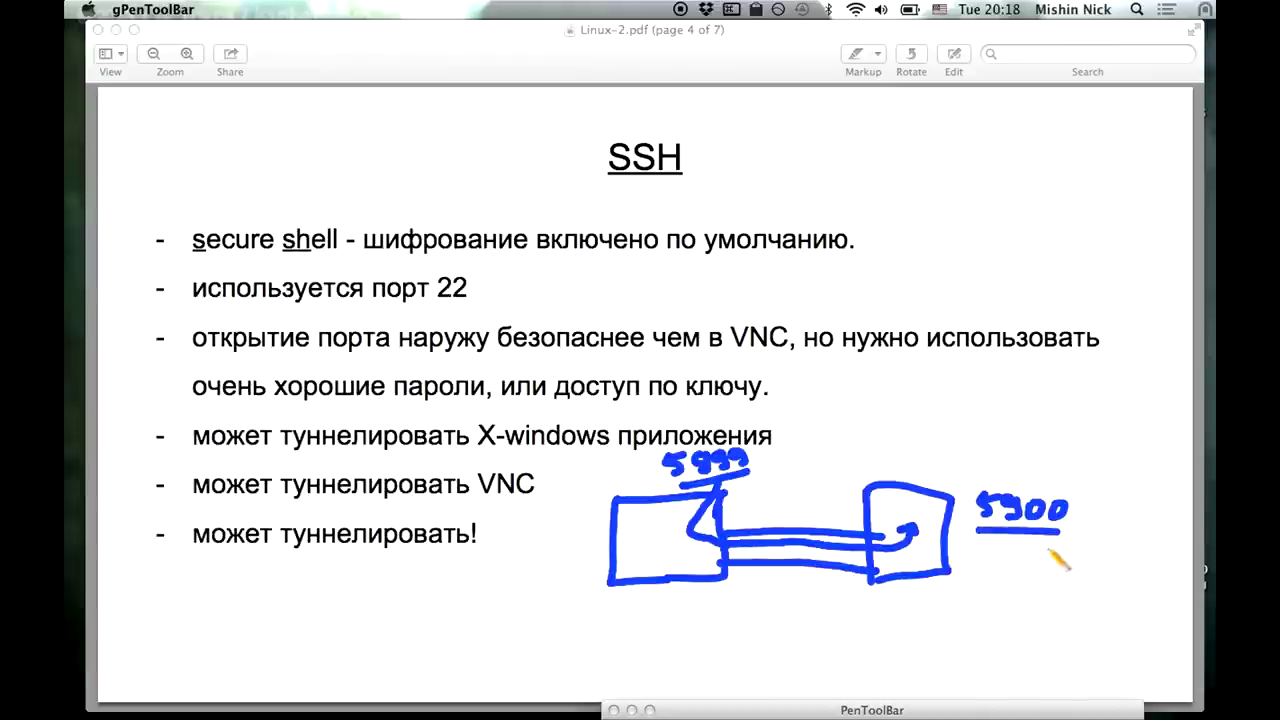
mouse_move(766, 496)
left_mouse_down()
mouse_move(752, 510)
mouse_move(826, 512)
left_mouse_up()
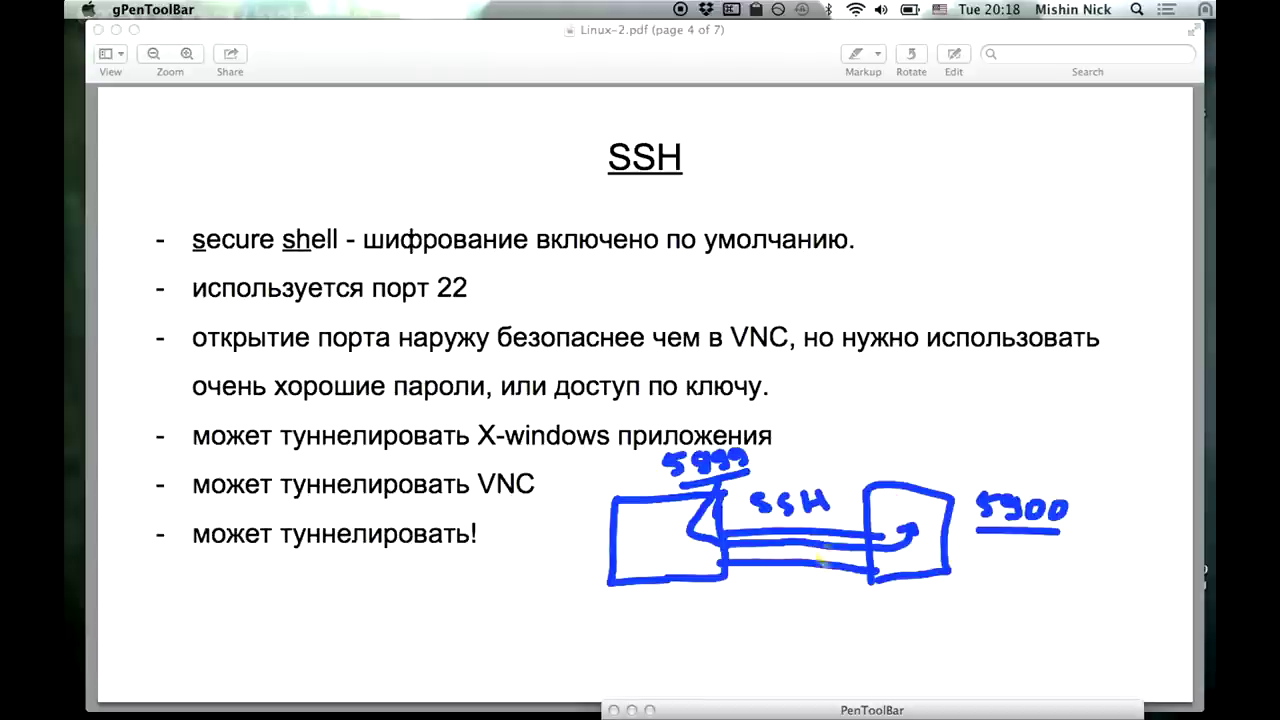
Stop screen drawing and return to the slides in Preview.
left_click_drag(764, 715, 824, 570)
left_click(970, 630)
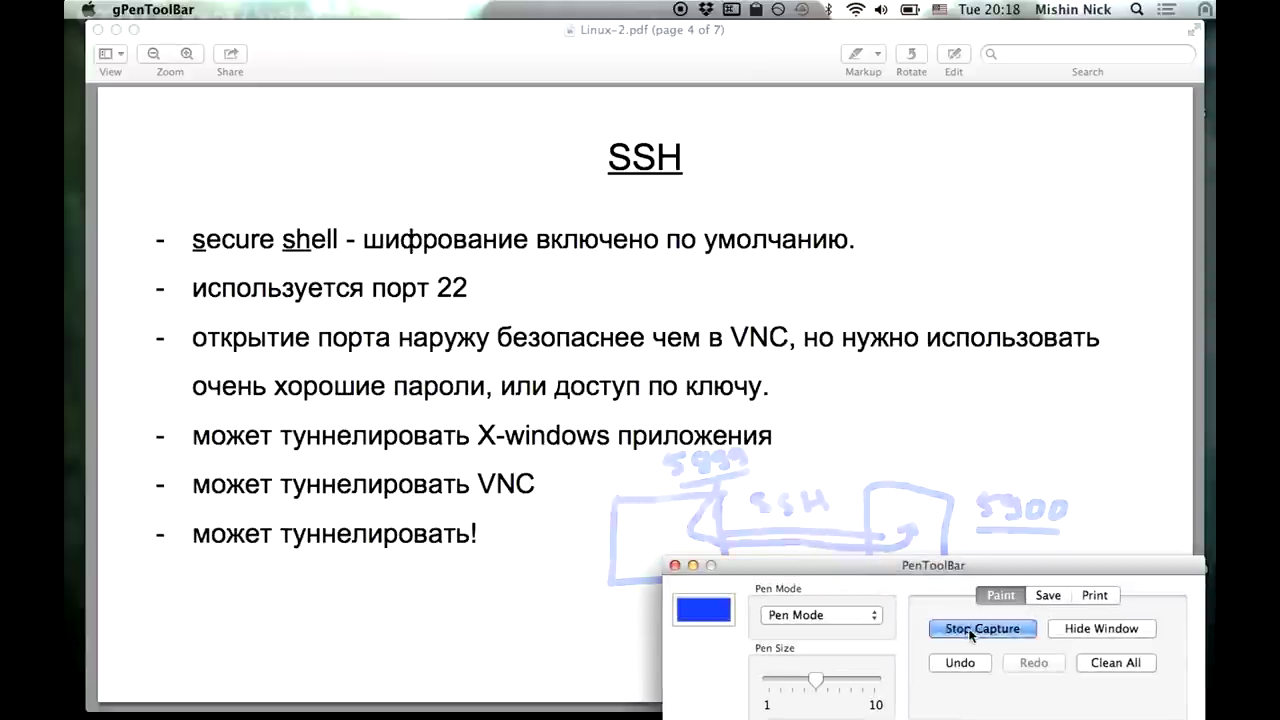
left_click(968, 585)
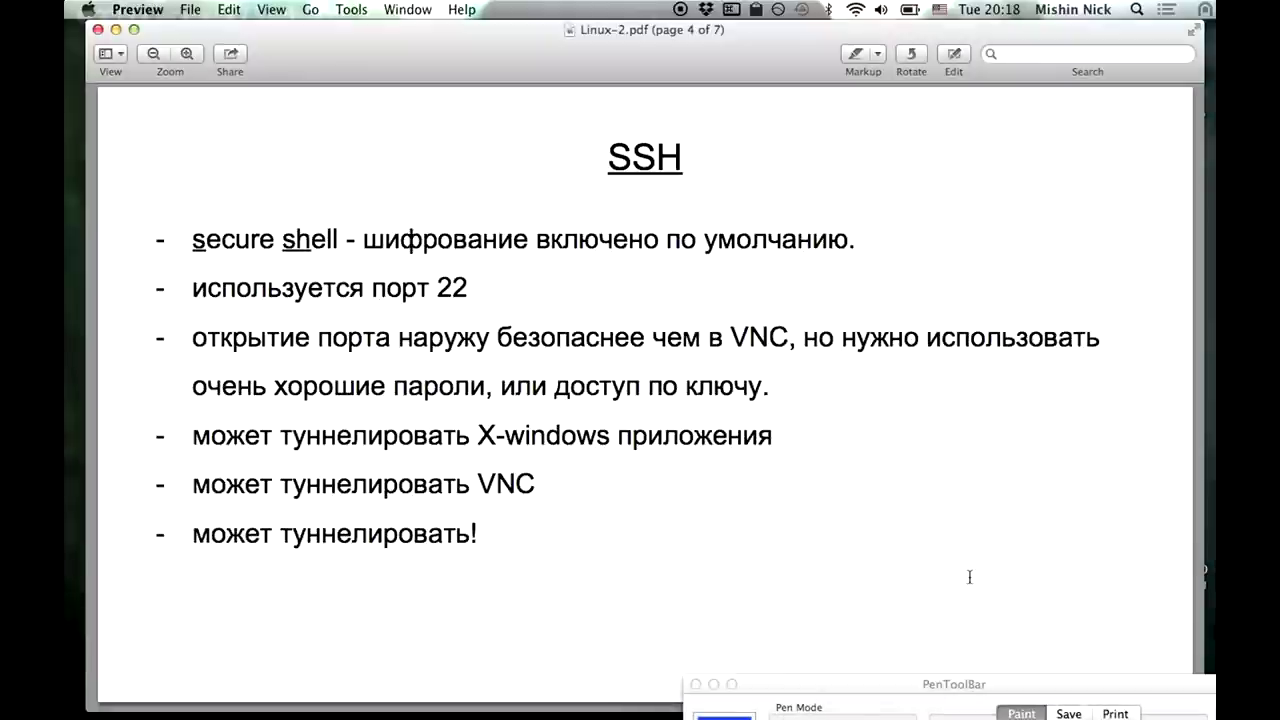
Advance Preview to page 5, the slide on SSH client authentication methods.
key("Down")
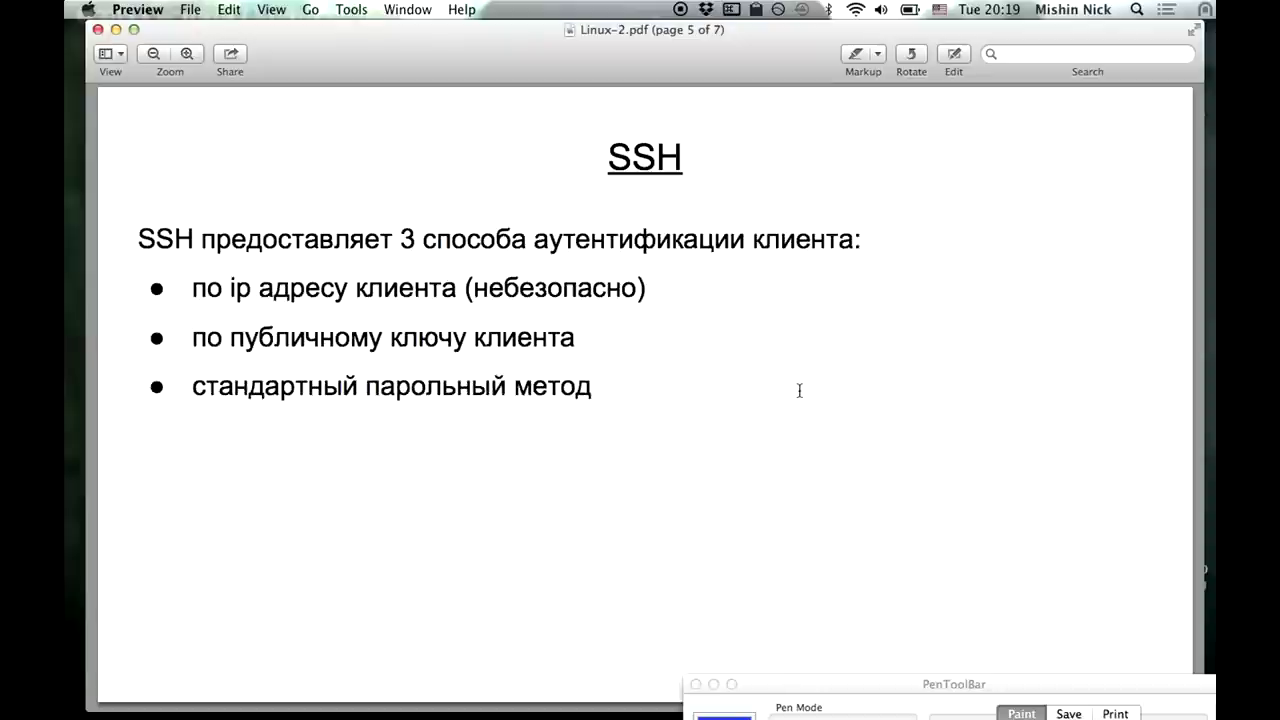
Advance to page 6, the Настройка SSH slide with config paths and parameters.
key("Down")
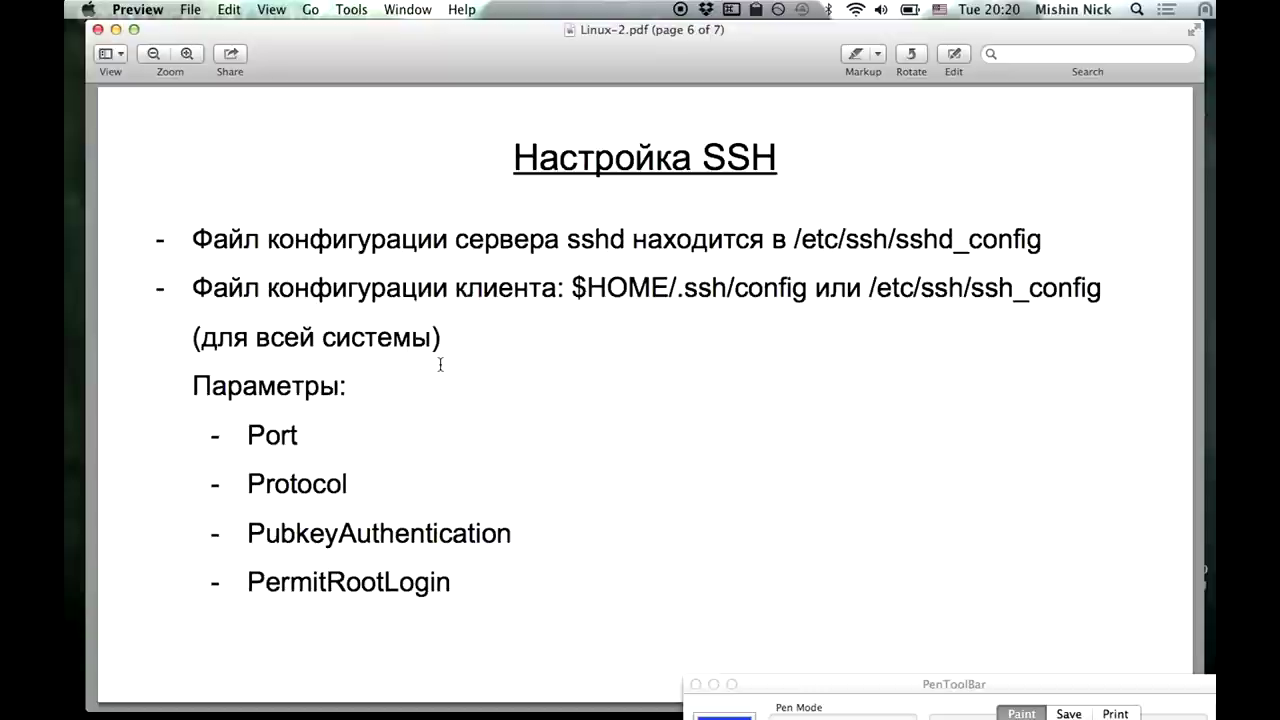
Bring Terminal forward, begin an ssh command, enlarge the text and resize the window to 82×19.
mouse_move(68, 335)
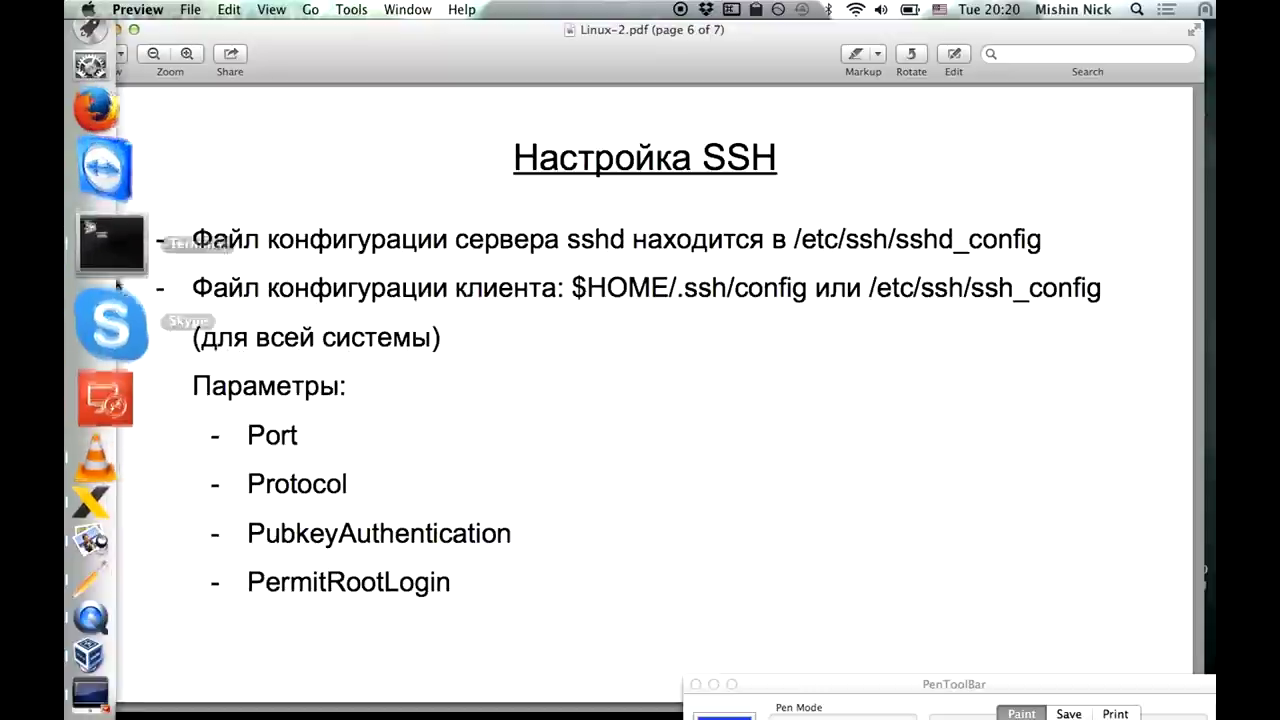
left_click(110, 262)
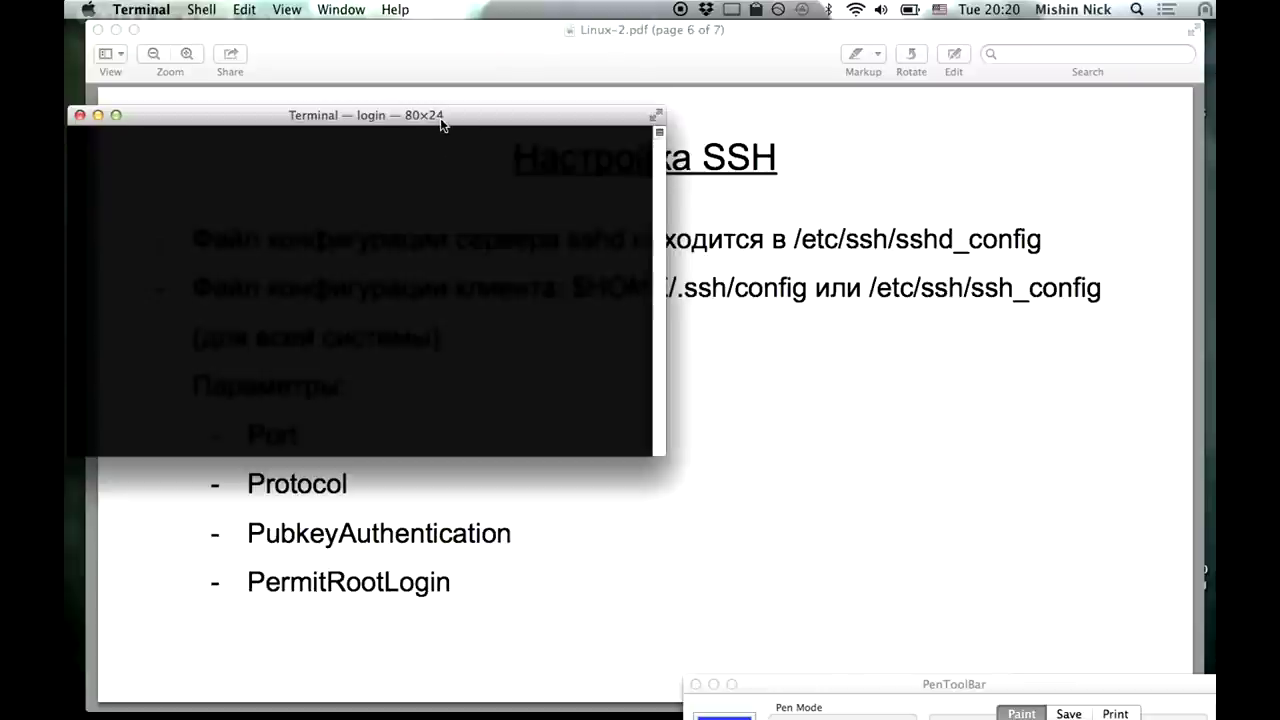
left_click_drag(444, 122, 557, 210)
type("ssh")
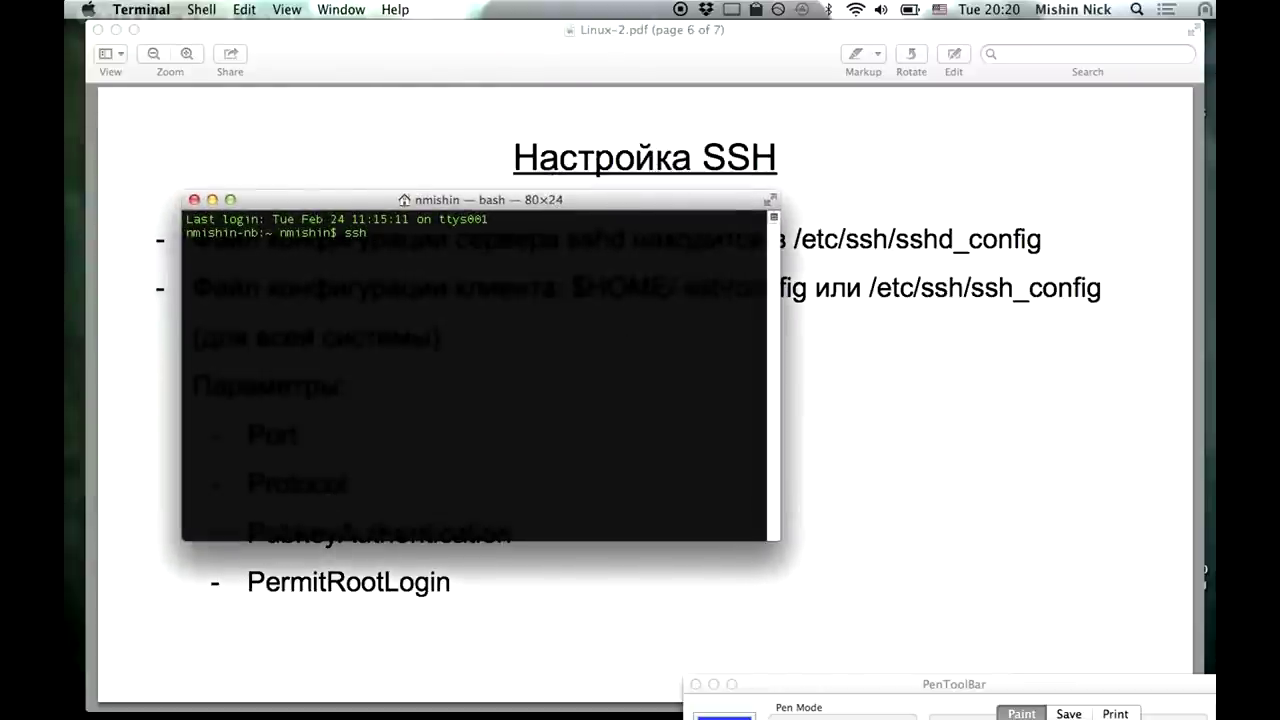
key("super+plus")
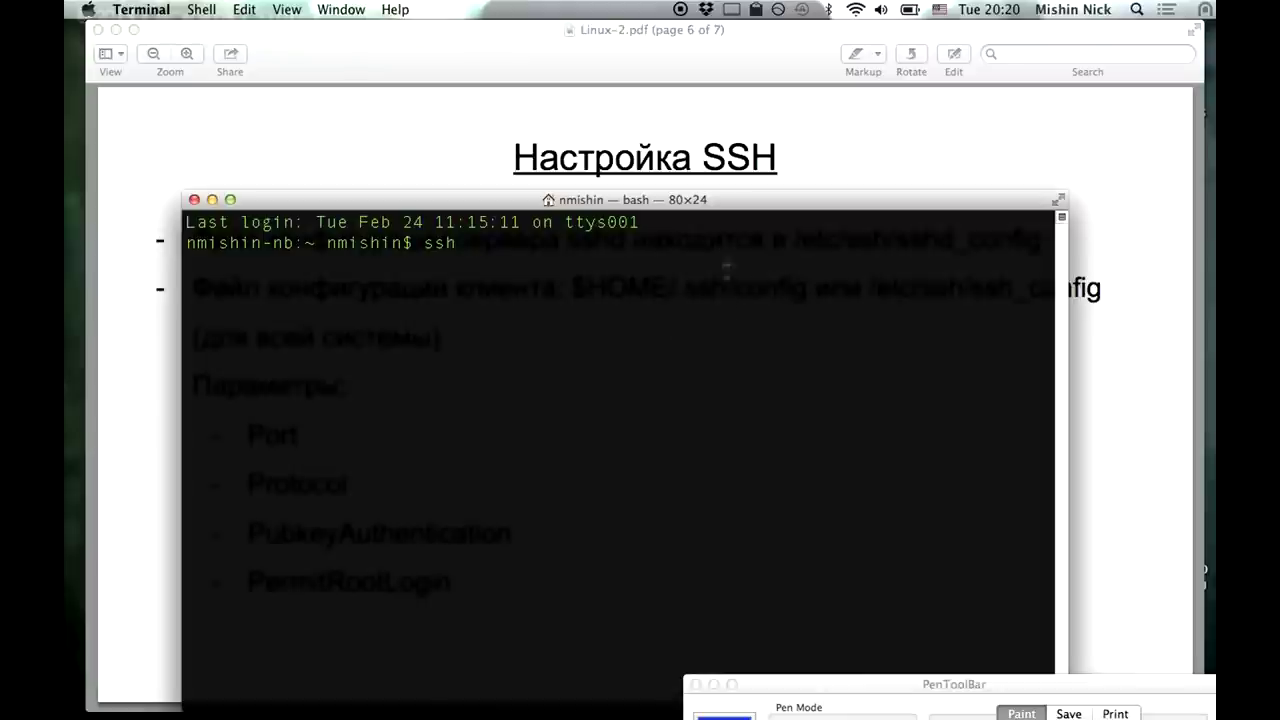
left_click_drag(719, 209, 779, 149)
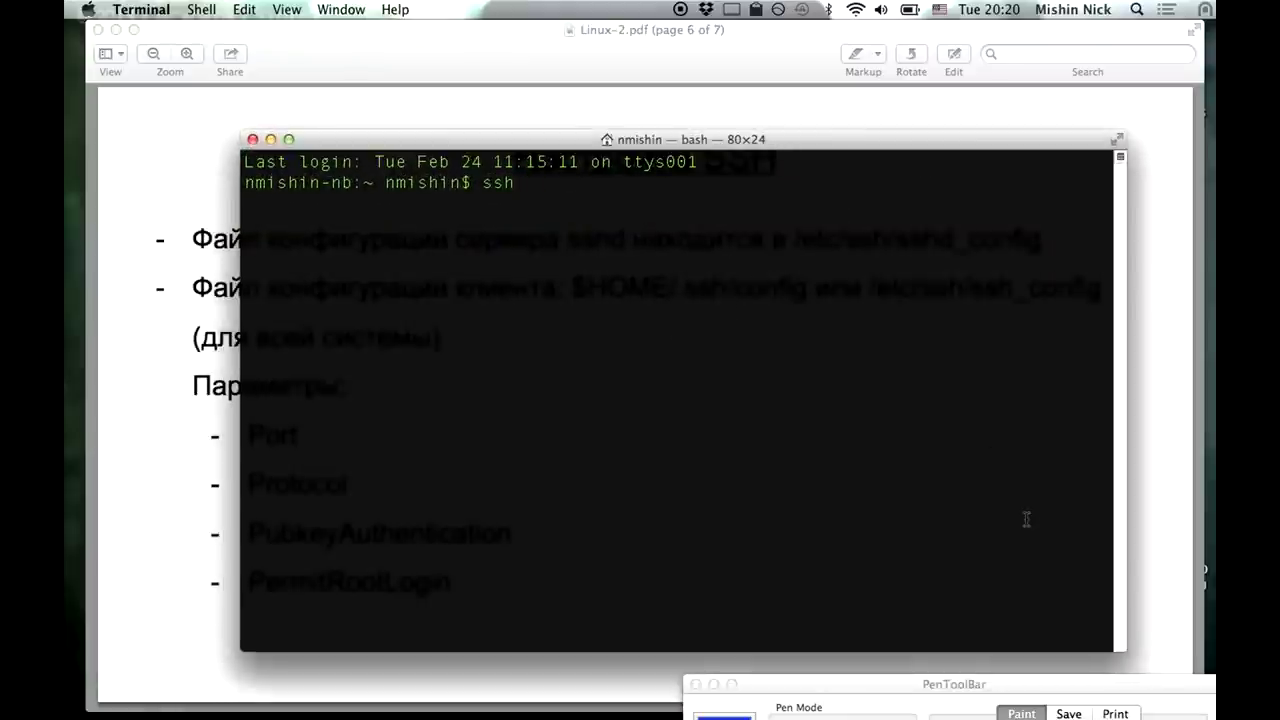
left_click_drag(1124, 650, 1147, 547)
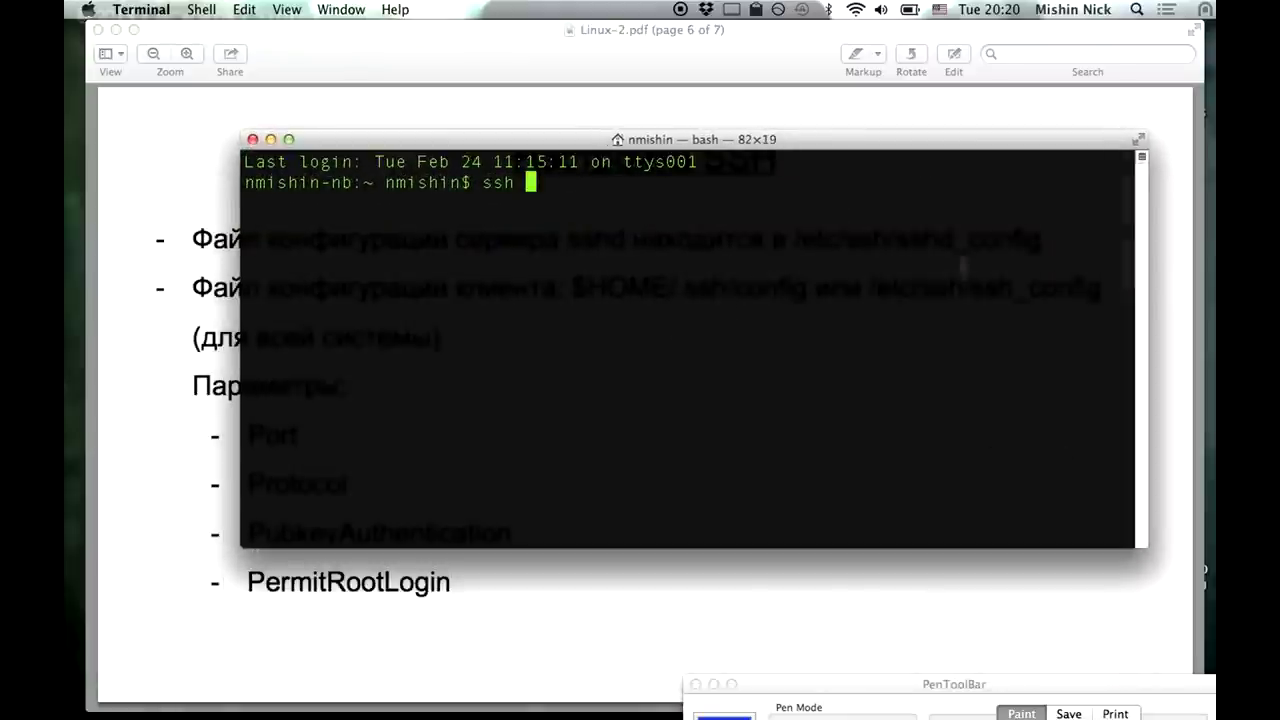
left_click_drag(920, 140, 923, 230)
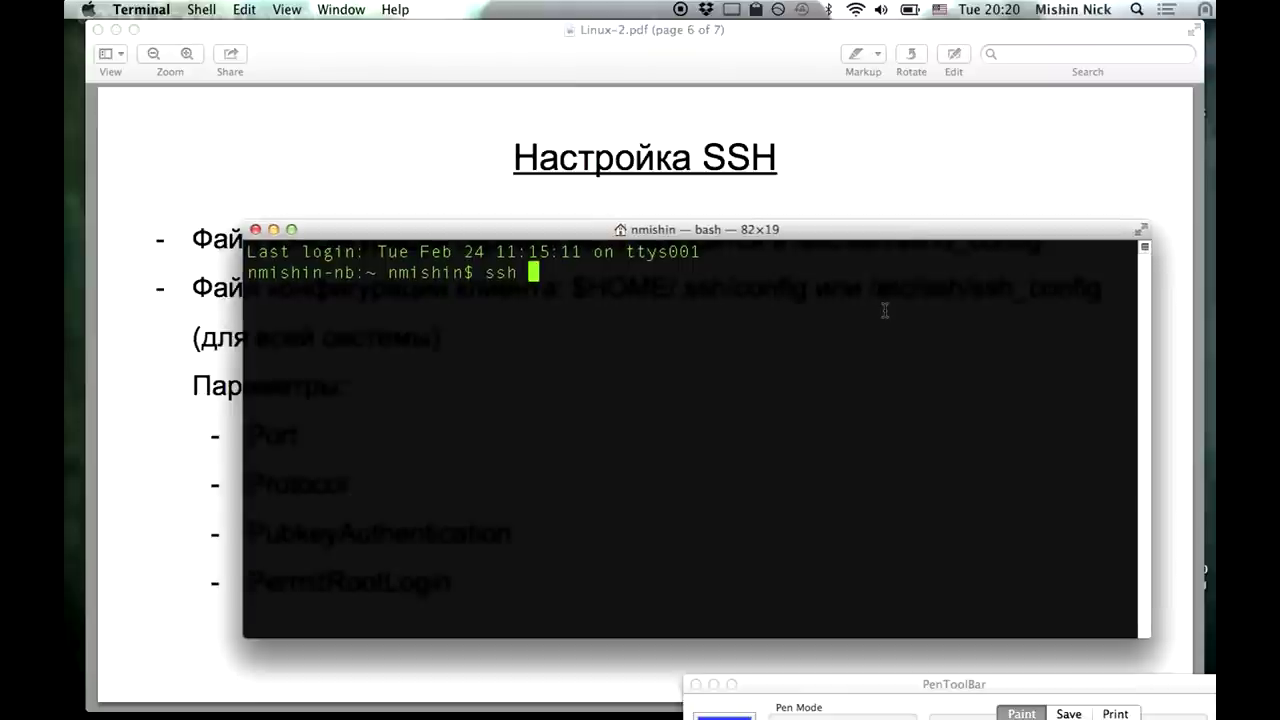
Connect by ssh to the user account at 192.168.0.14 and accept the host key.
type("nick@192")
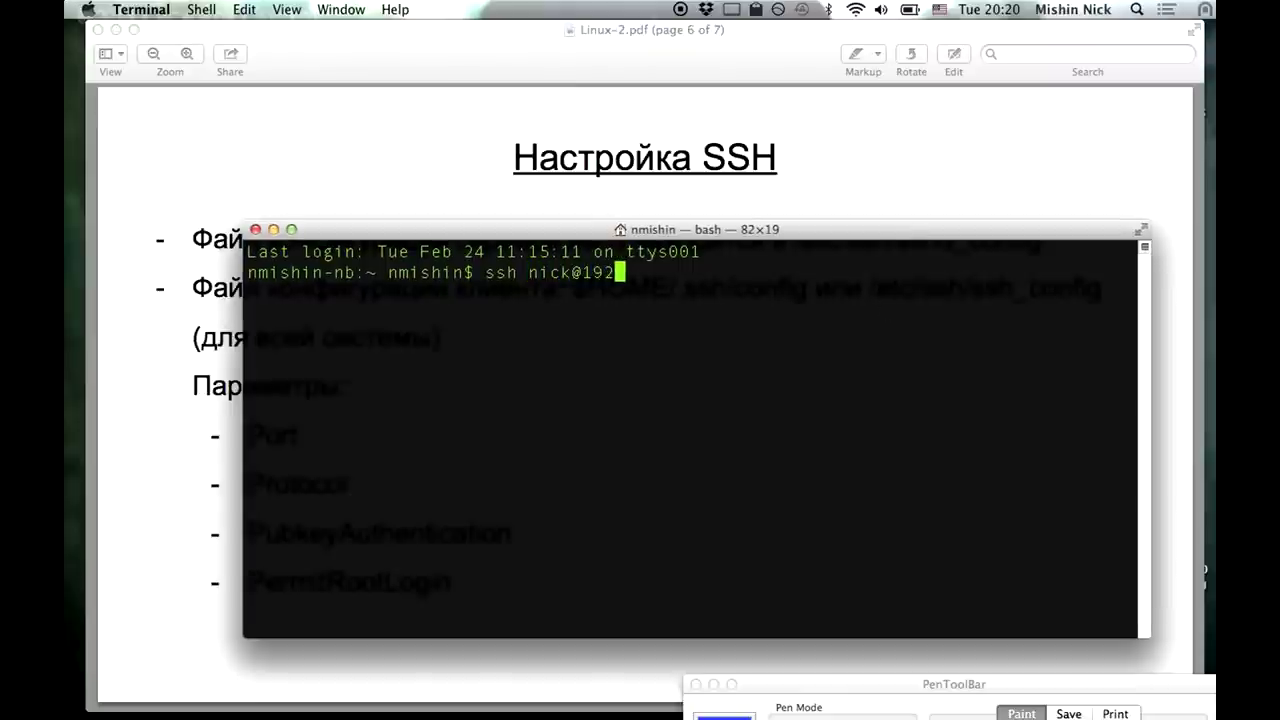
type(".168.0.14")
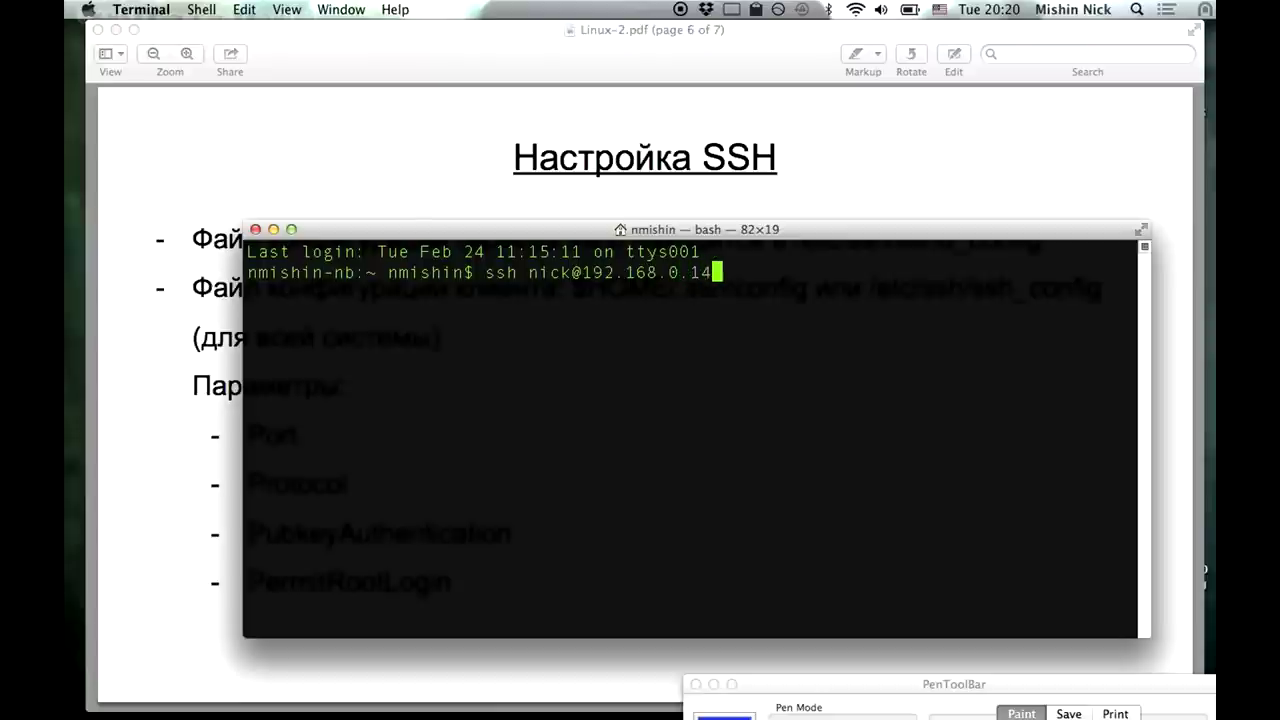
key("Return")
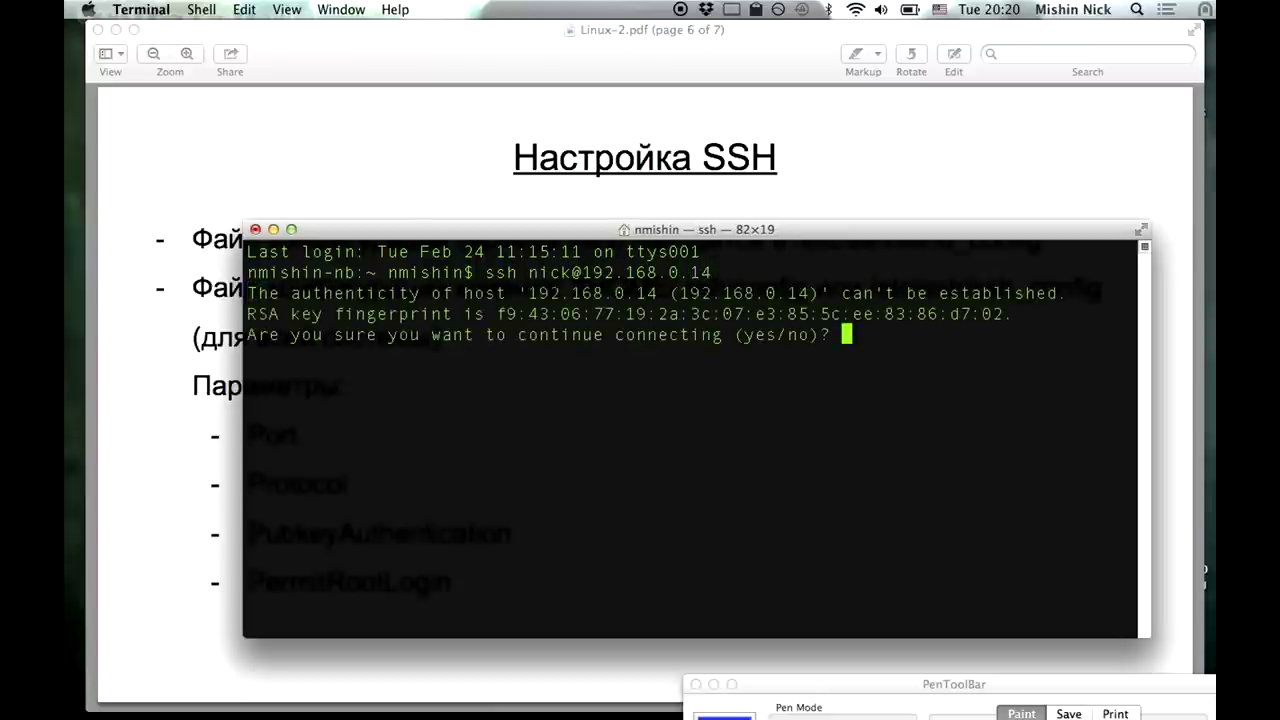
type("yes")
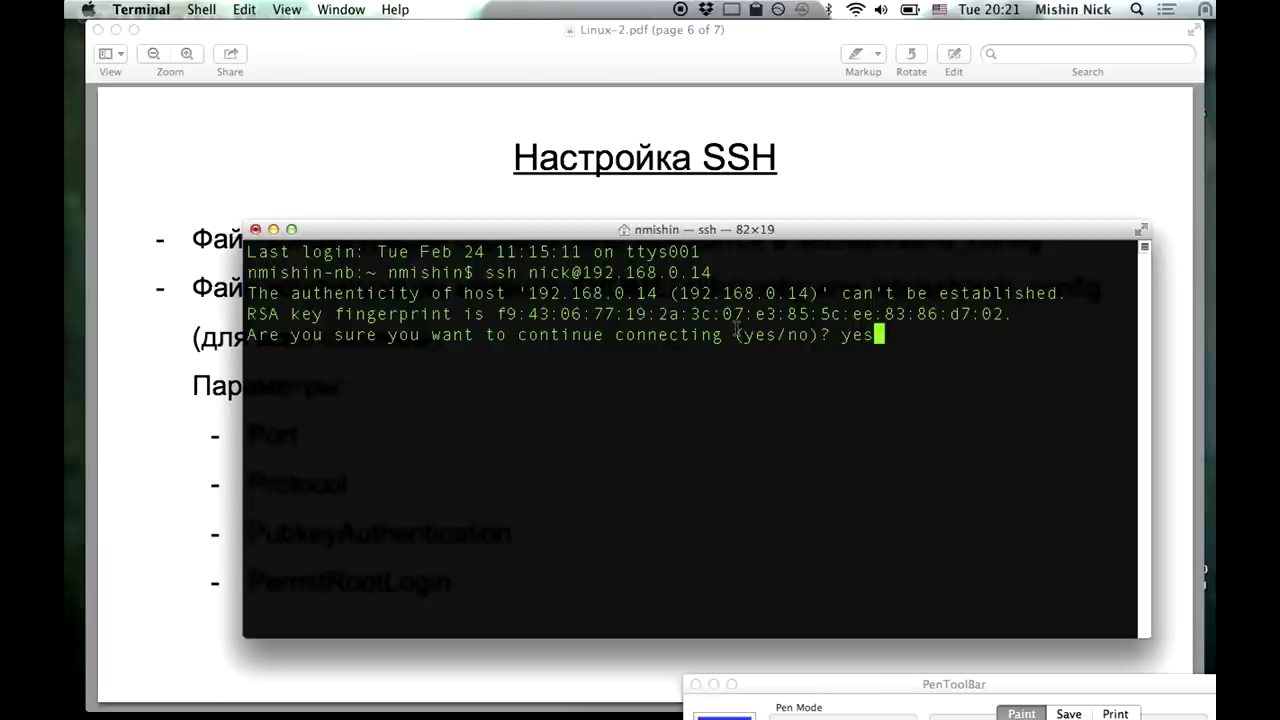
key("Return")
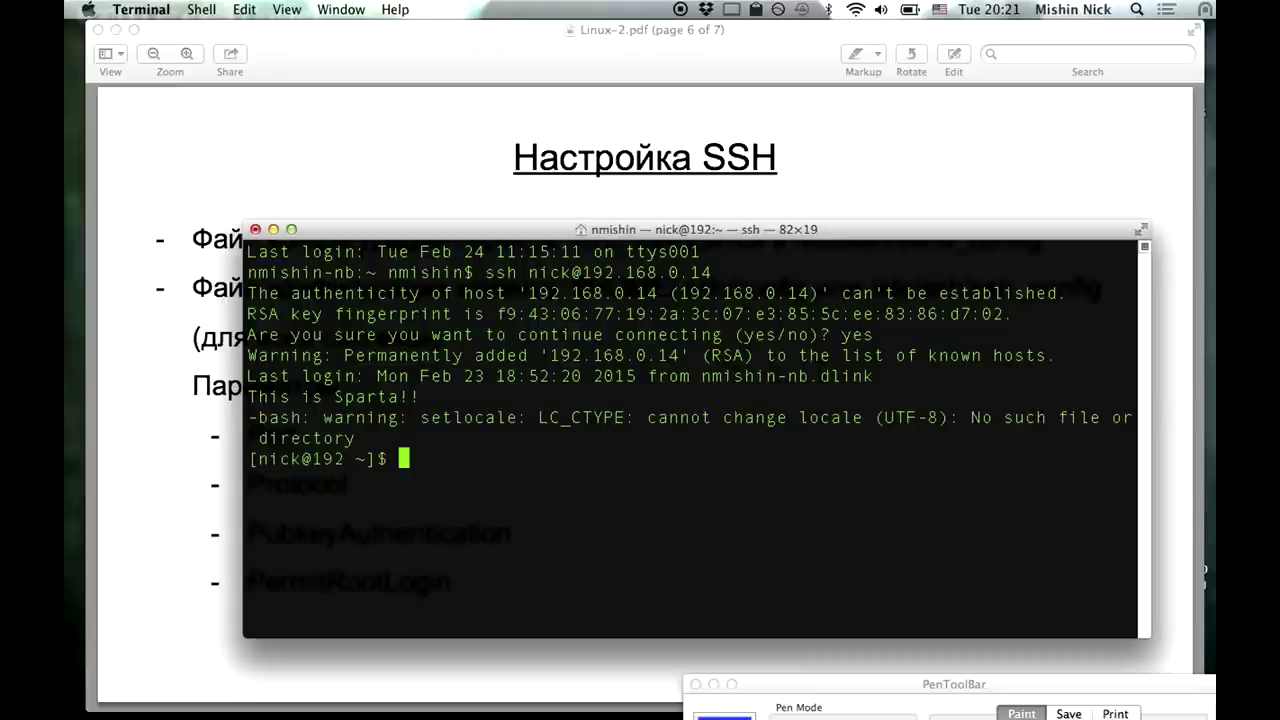
key("Return")
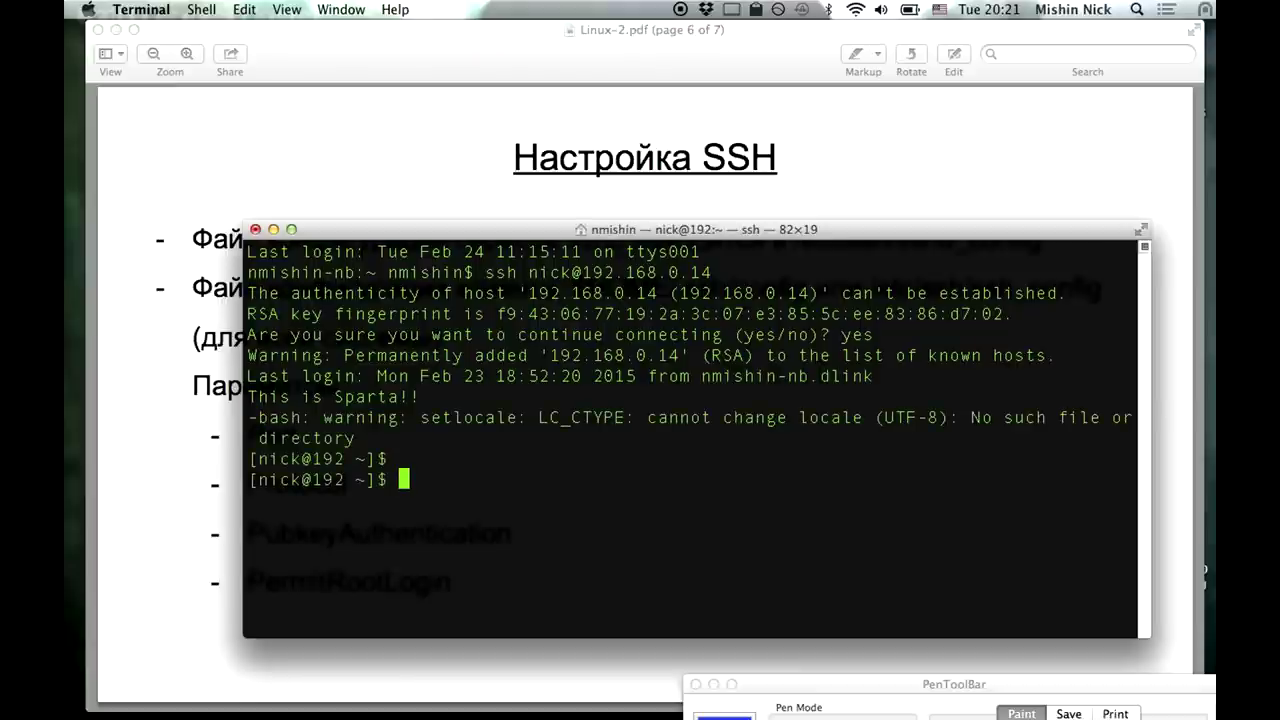
Log out of the remote session with exit and show all desktops.
type("exit")
key("Return")
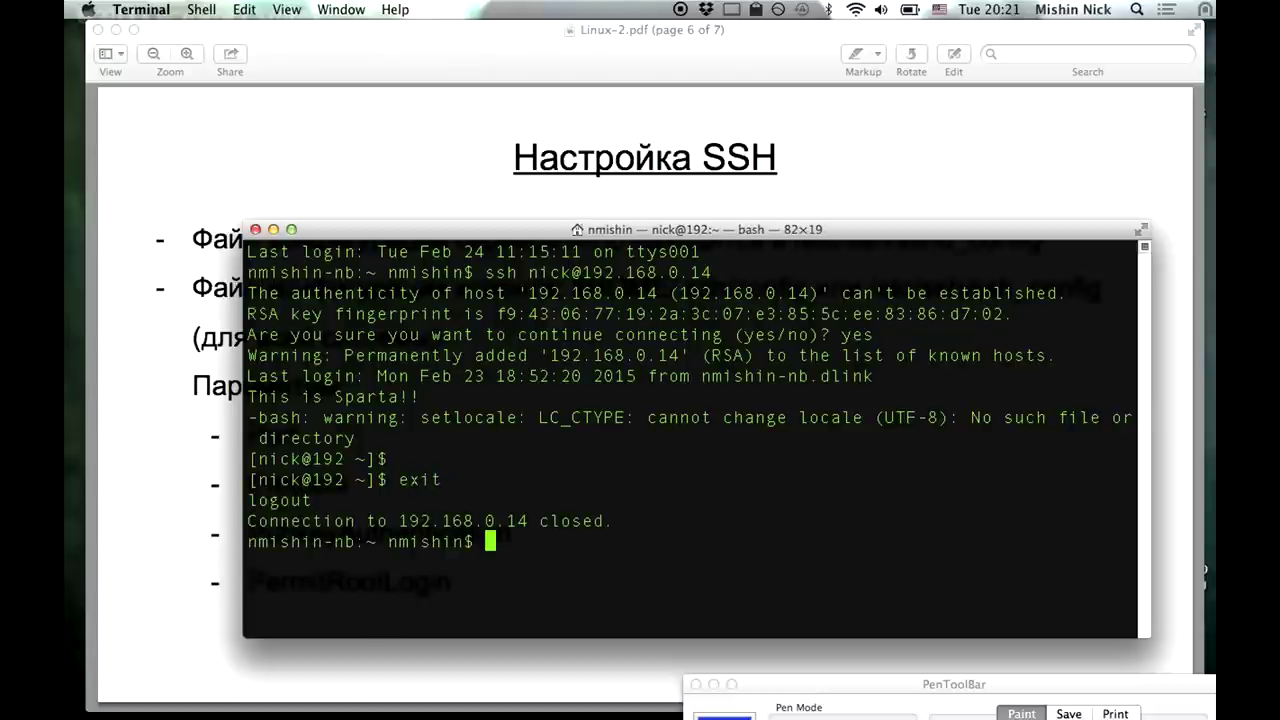
key("ctrl+Up")
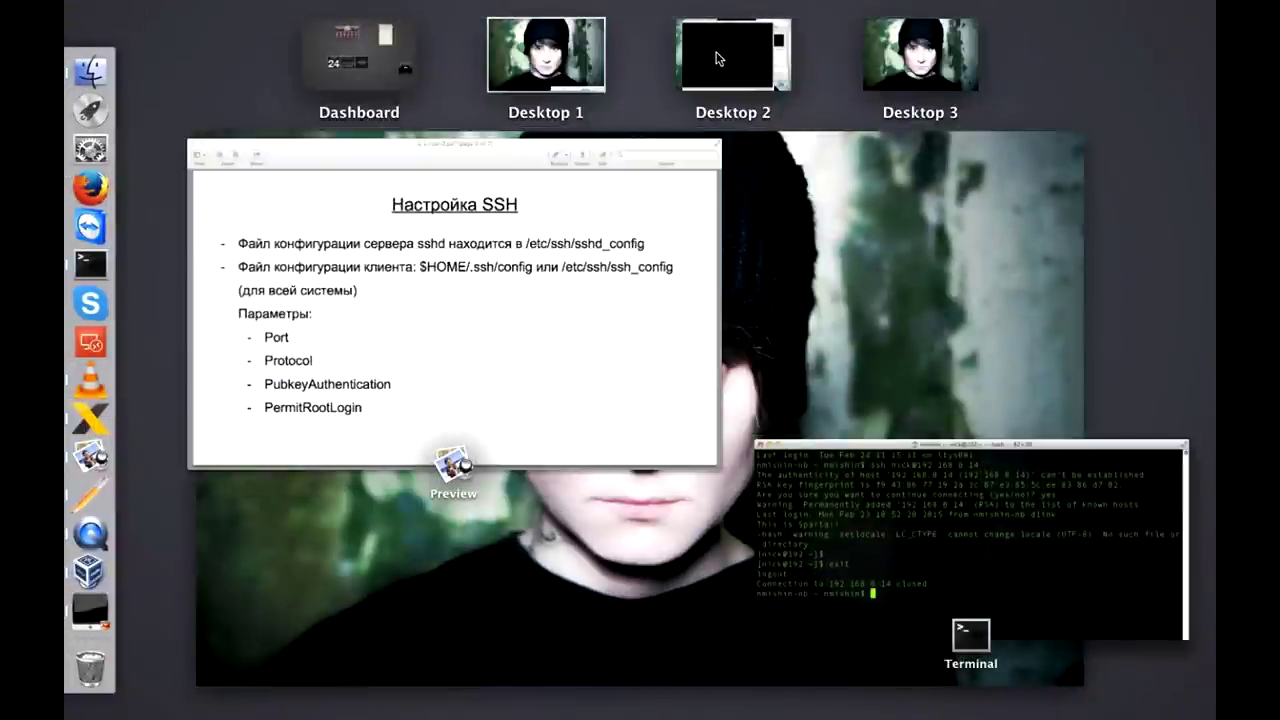
Switch to the CentOS VM desktop and unlock it with the password.
left_click(720, 50)
mouse_move(352, 212)
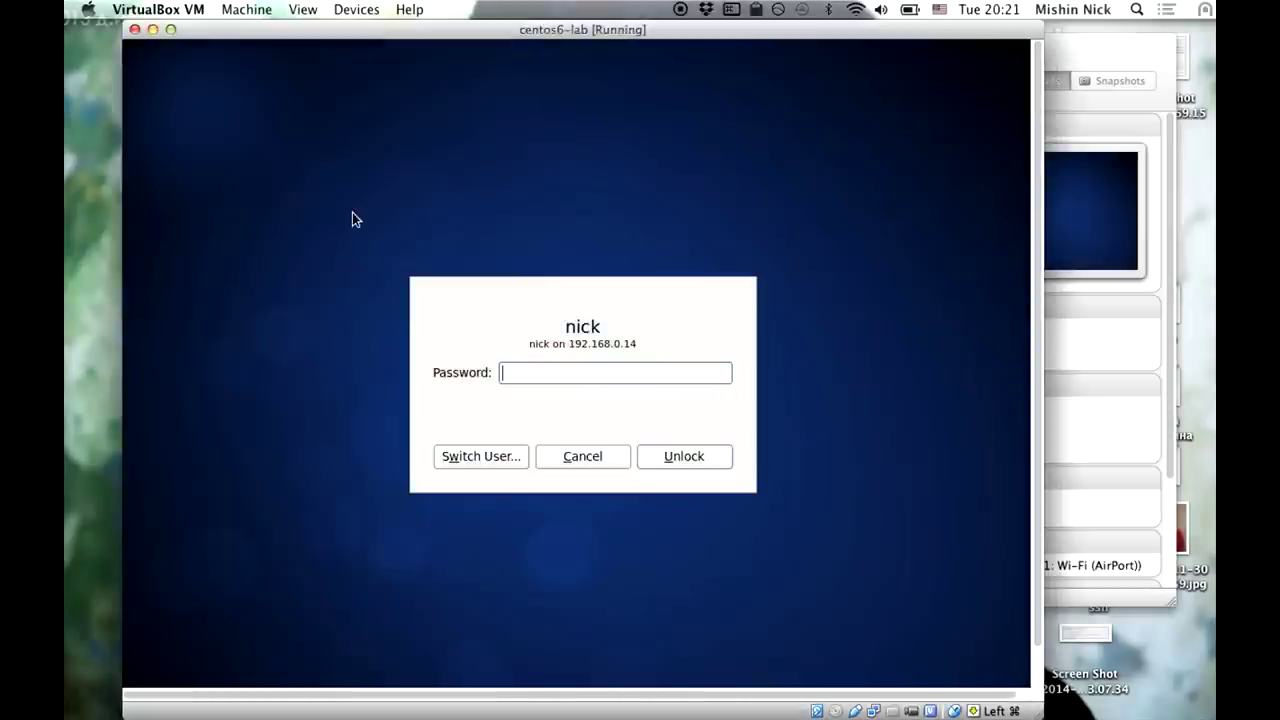
type("••••••••")
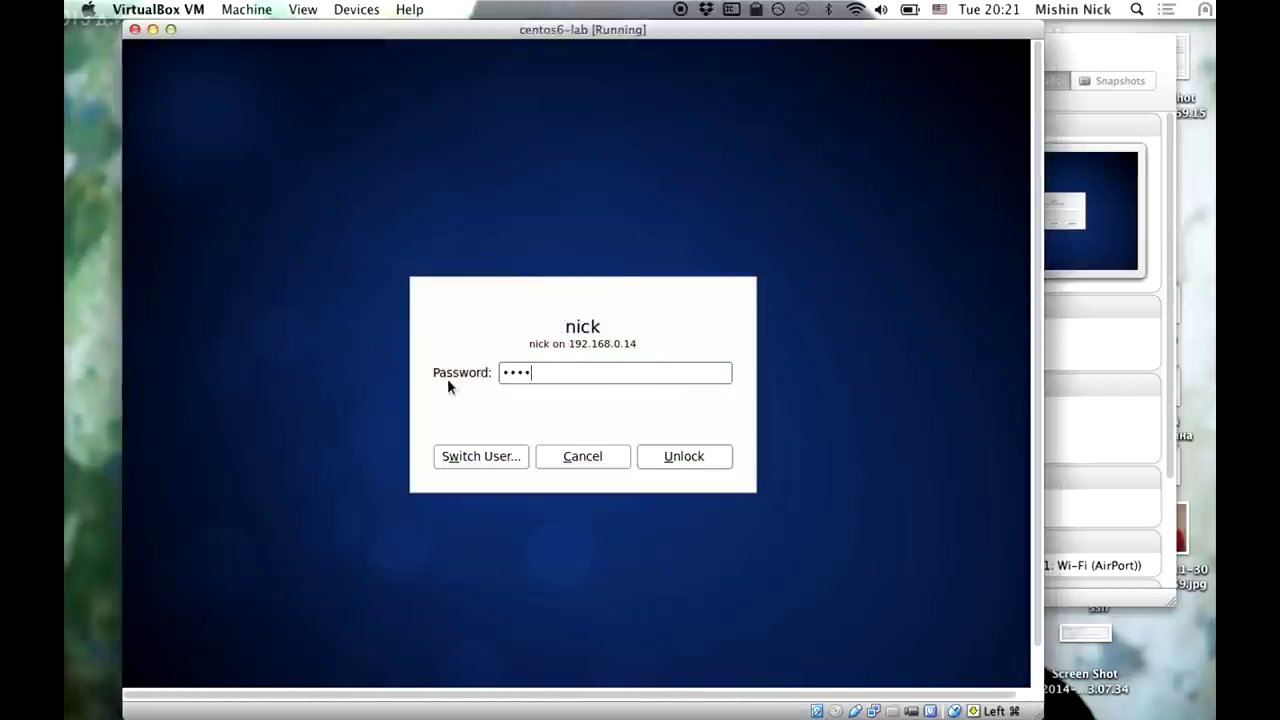
key("Return")
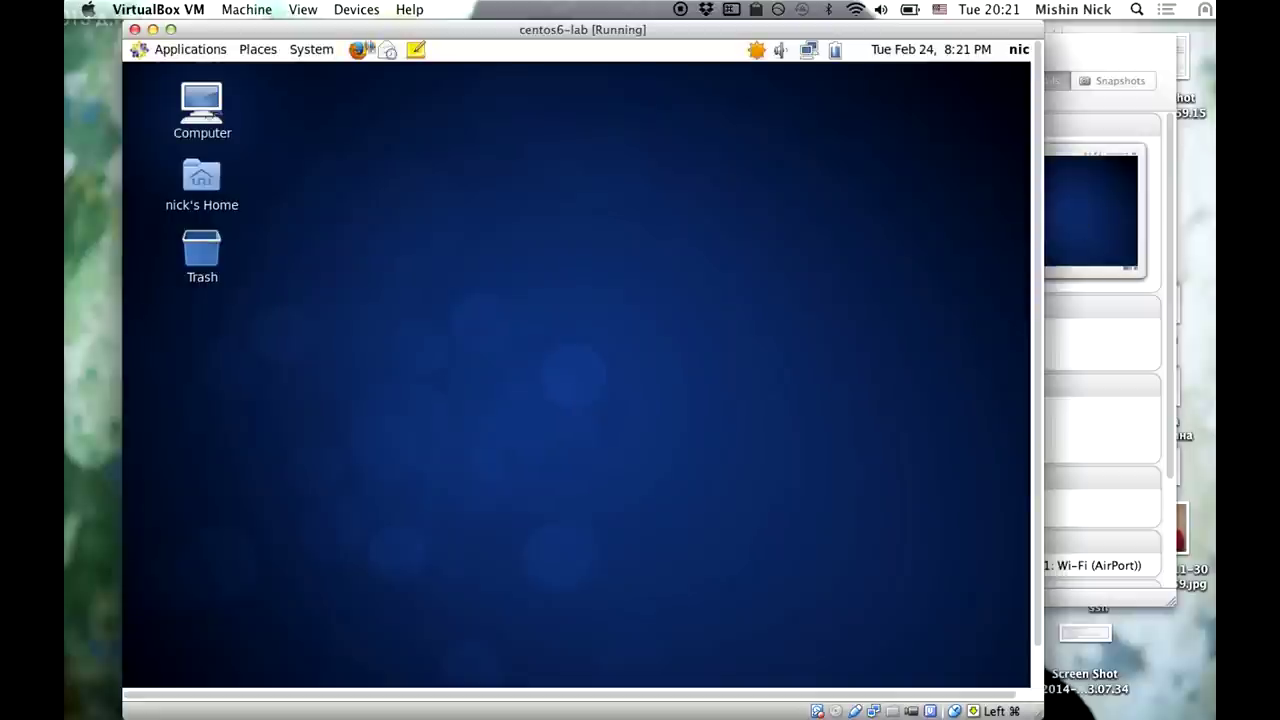
Launch System > Administration > Firewall, dismiss the notice and authenticate as root.
left_click(312, 50)
mouse_move(391, 101)
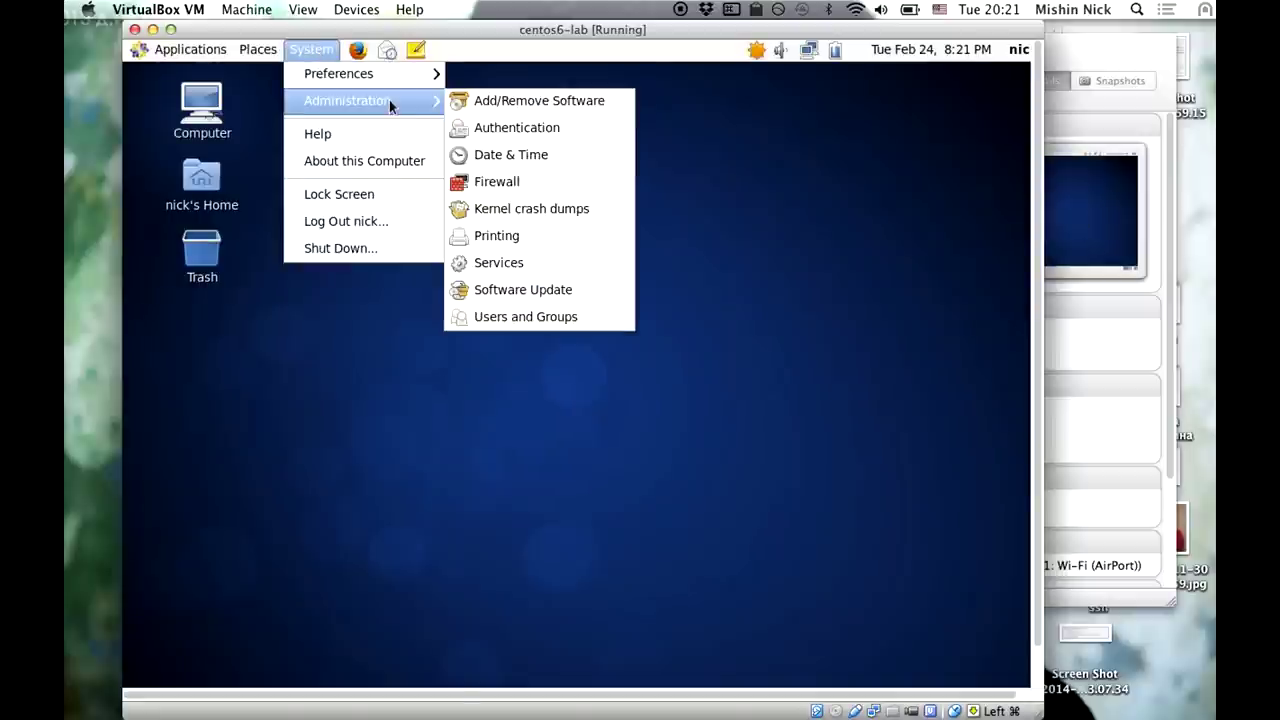
left_click(515, 176)
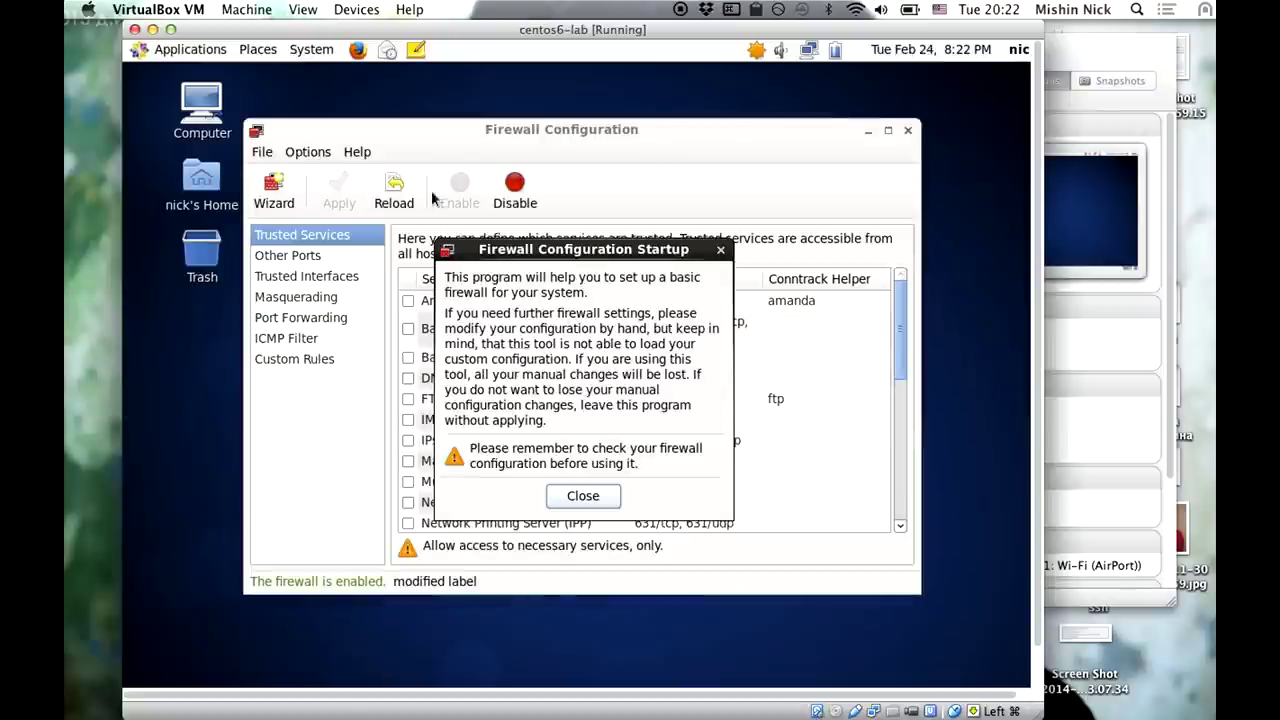
left_click(614, 496)
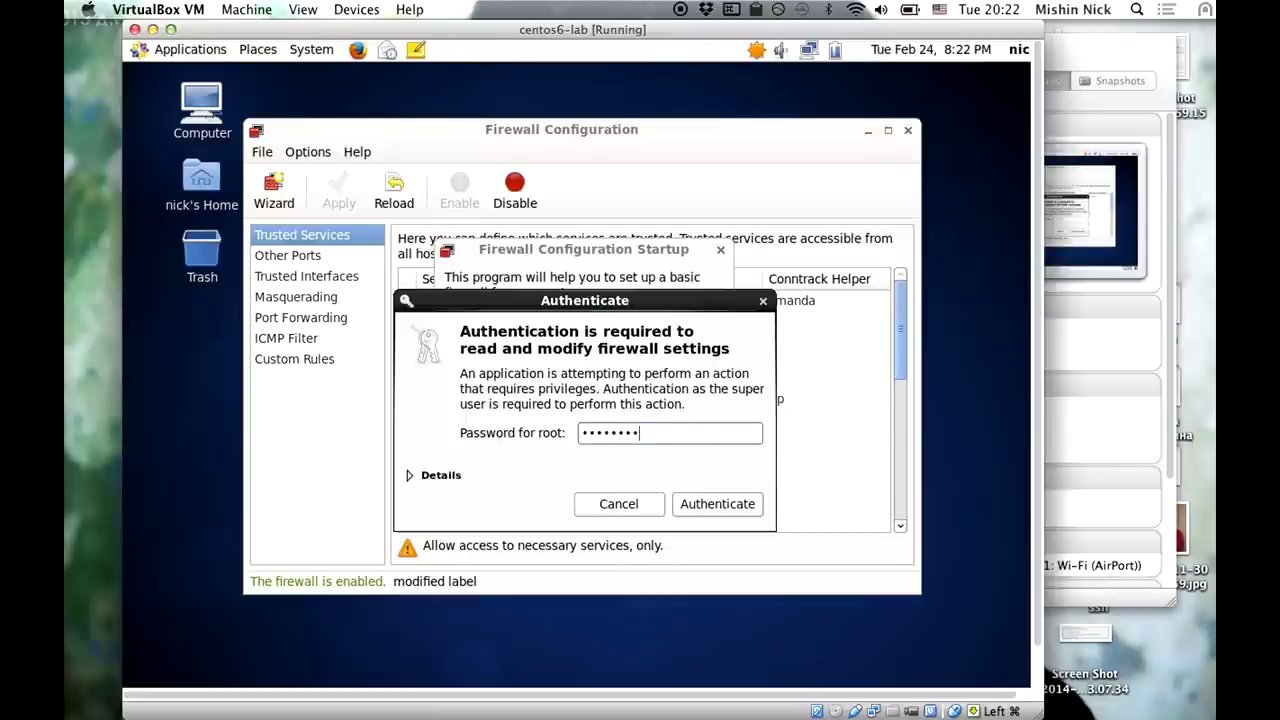
key("Return")
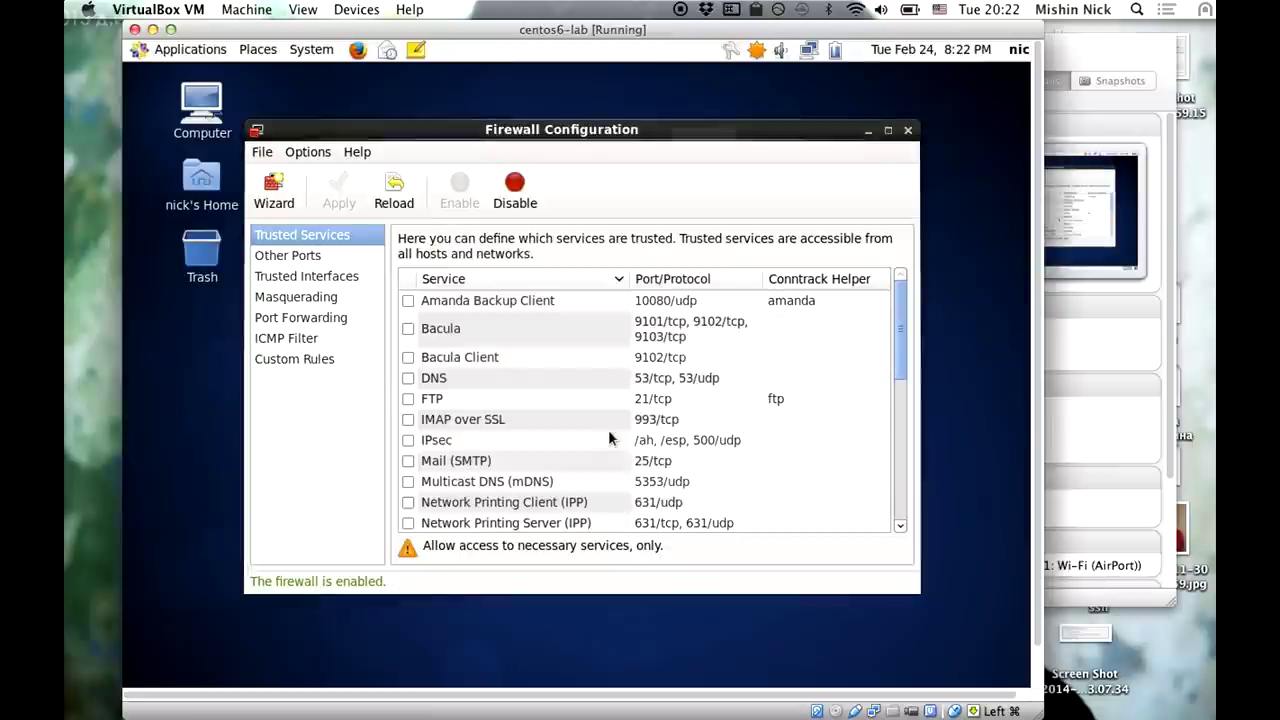
Remove the 5900 vnc-server rule from Other Ports, then quit without keeping the unapplied changes.
left_click(334, 253)
left_click(522, 304)
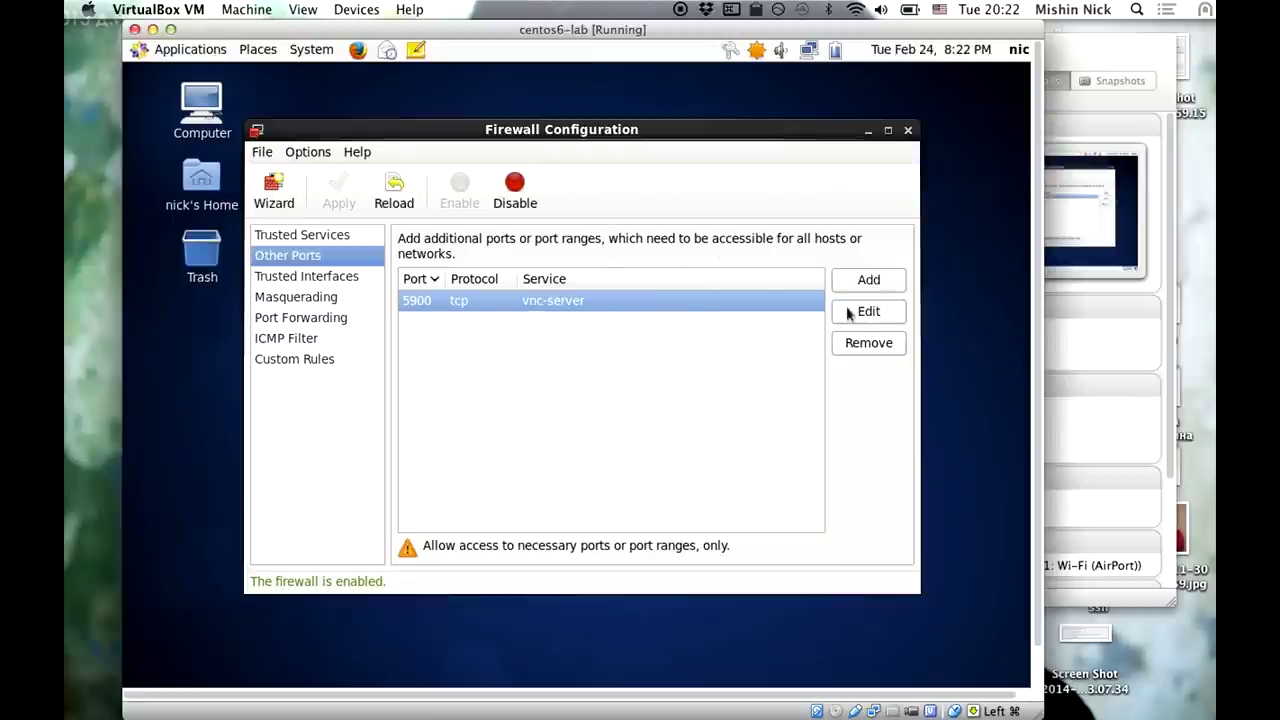
left_click(850, 343)
left_click(338, 203)
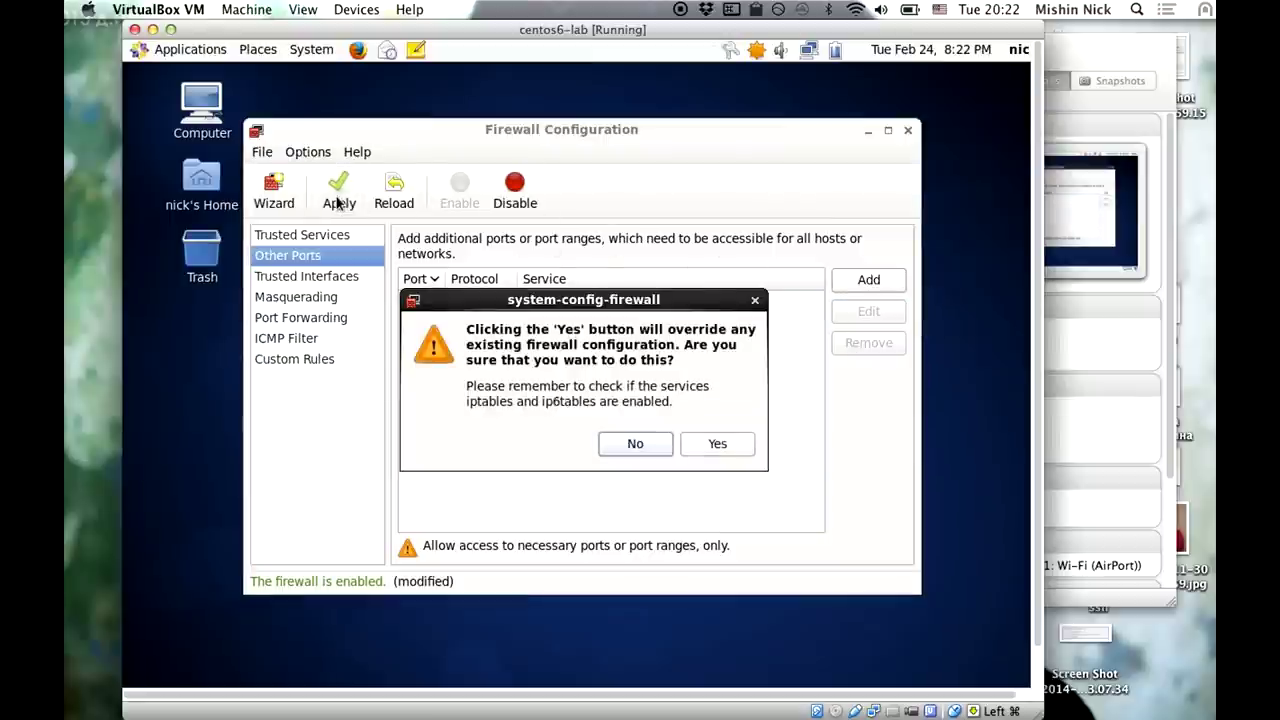
left_click(643, 443)
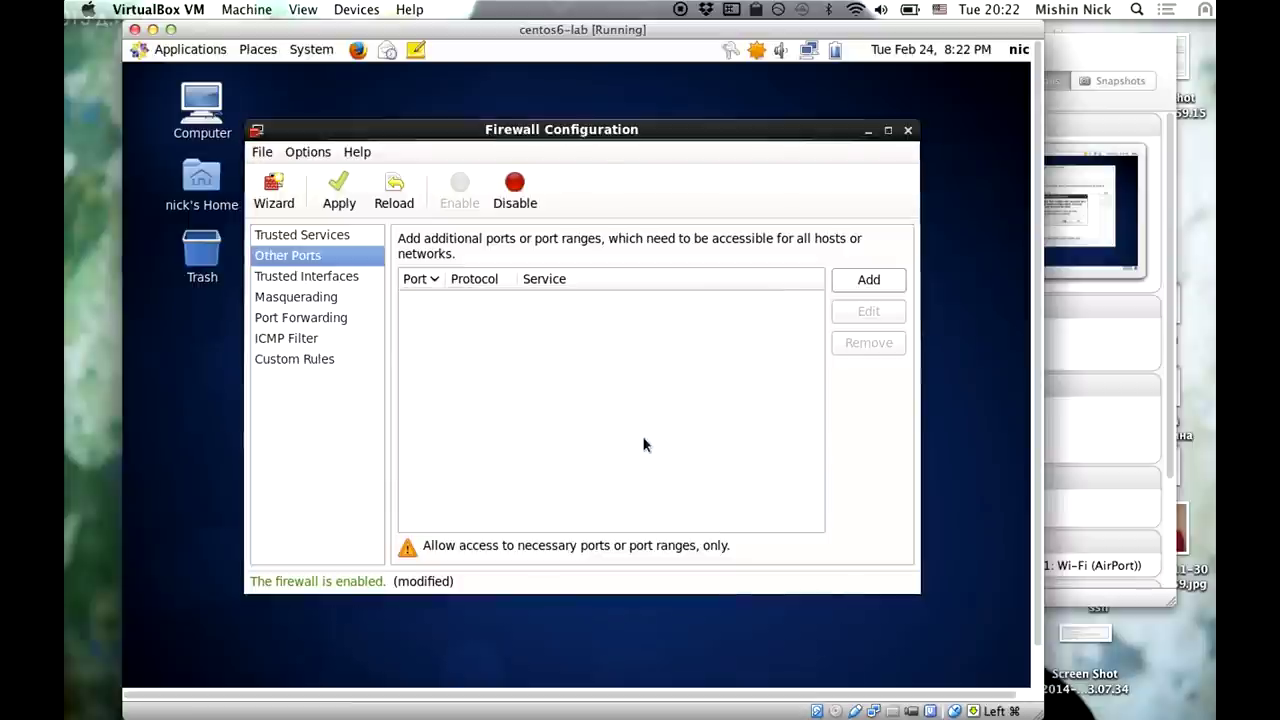
left_click(908, 131)
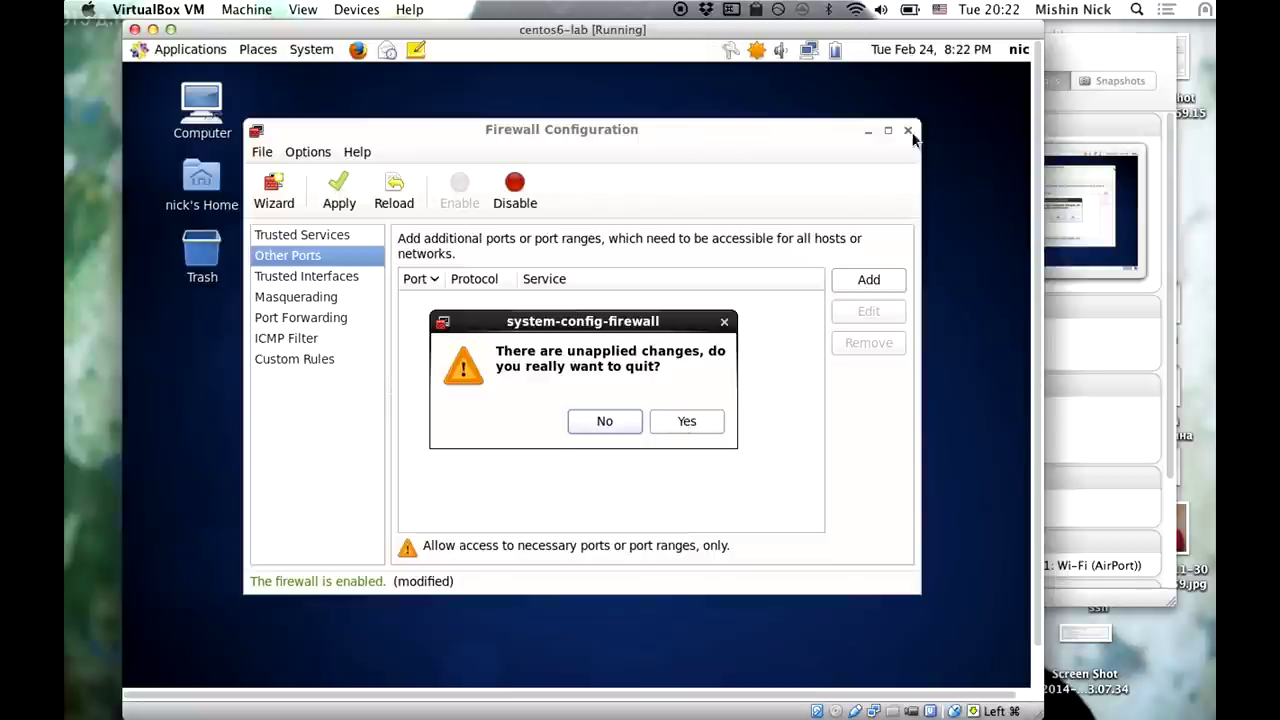
left_click(686, 421)
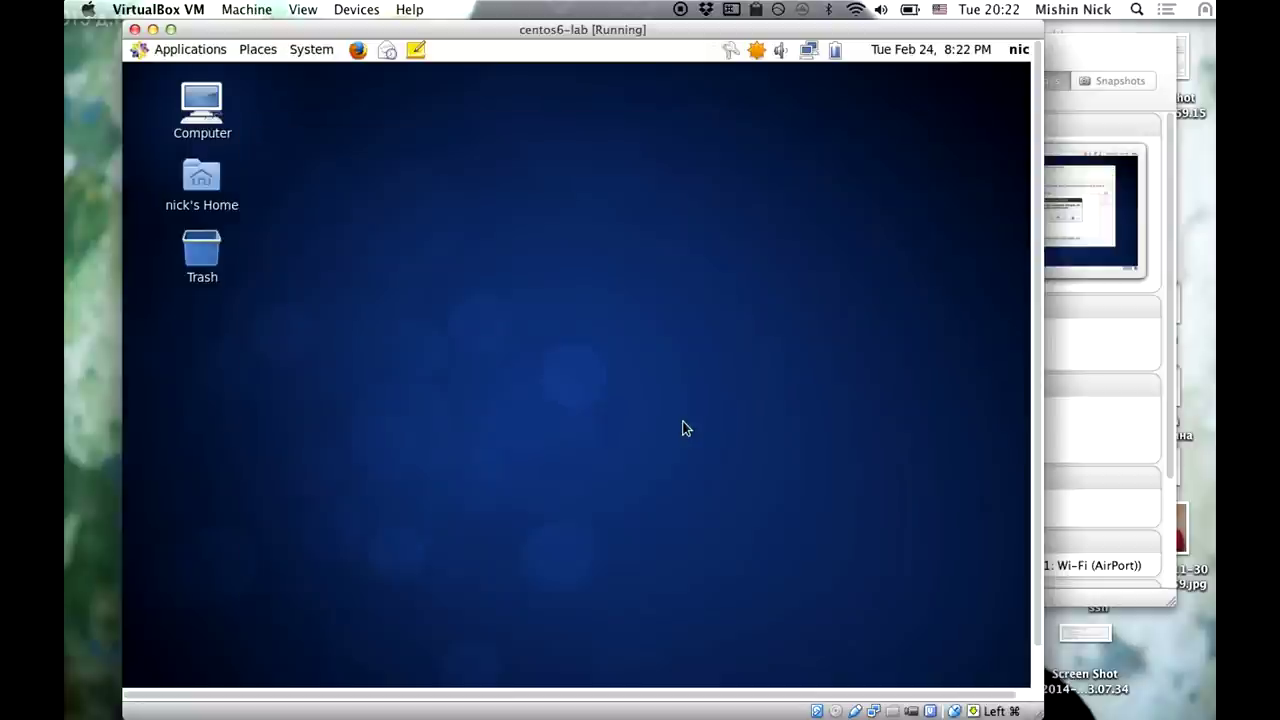
Relaunch the Firewall configuration tool and authenticate with the root password.
left_click(310, 50)
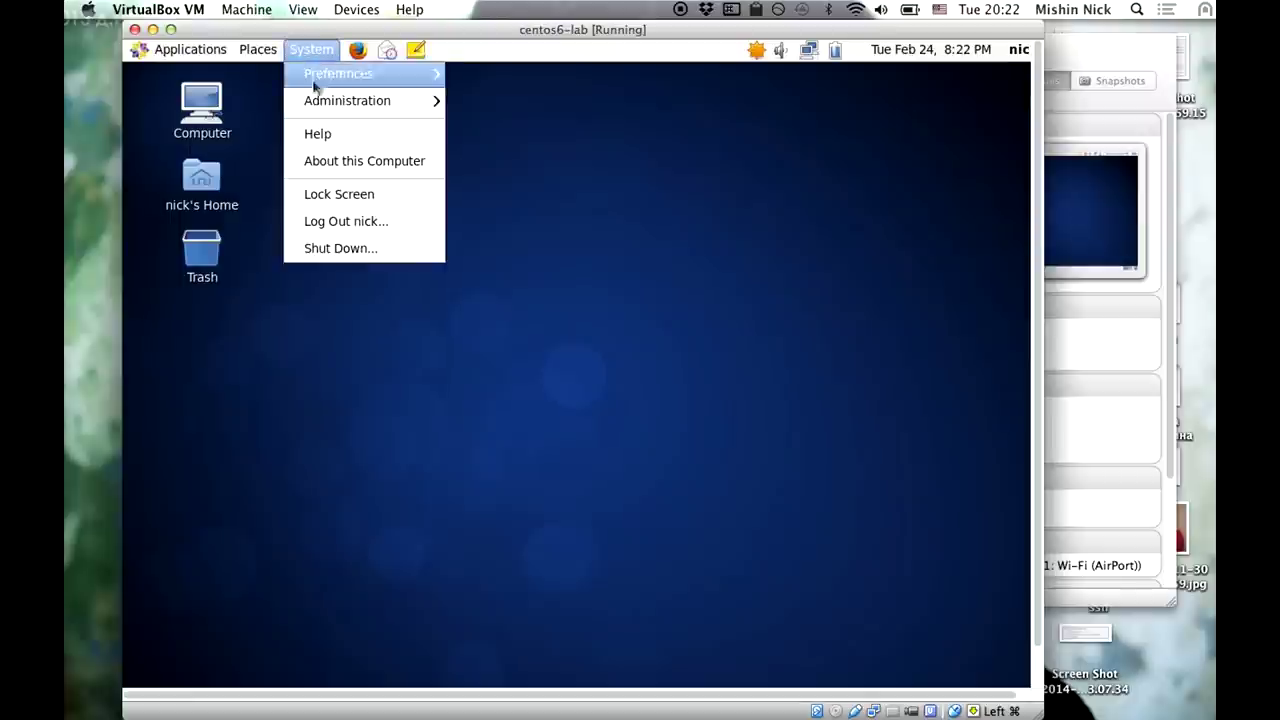
mouse_move(360, 100)
left_click(577, 182)
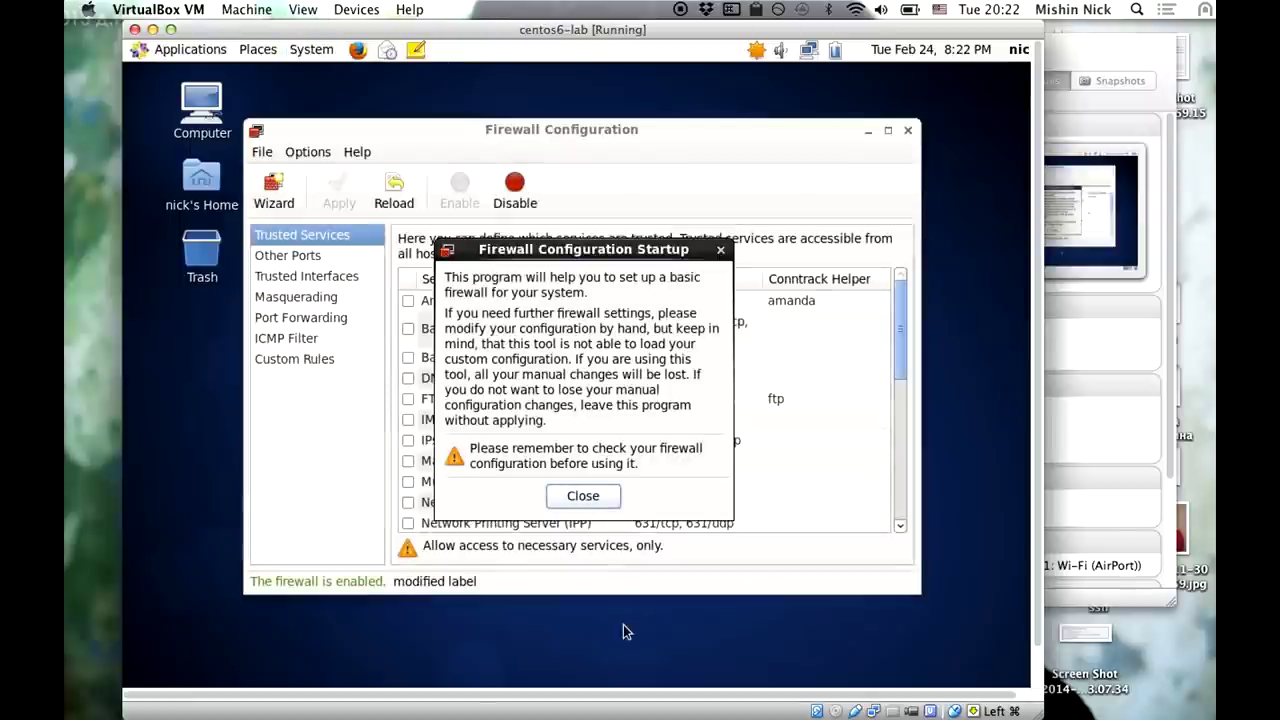
left_click(584, 495)
type("p")
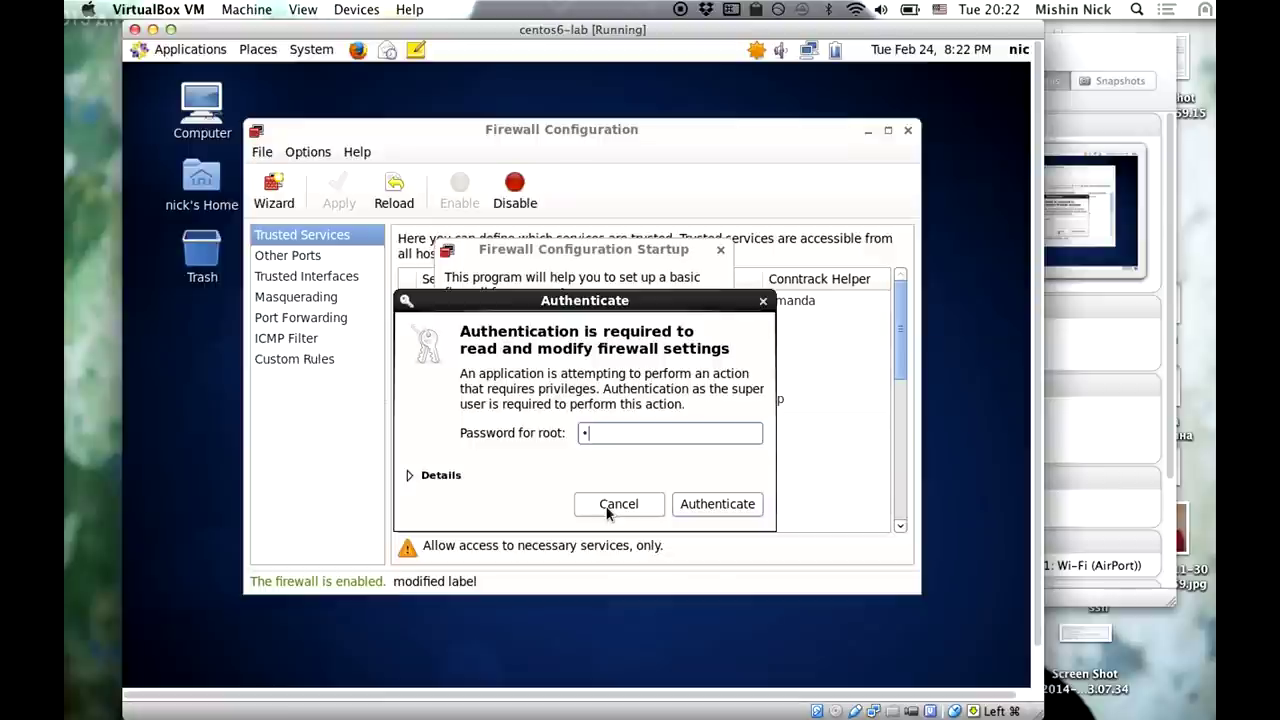
key("Return")
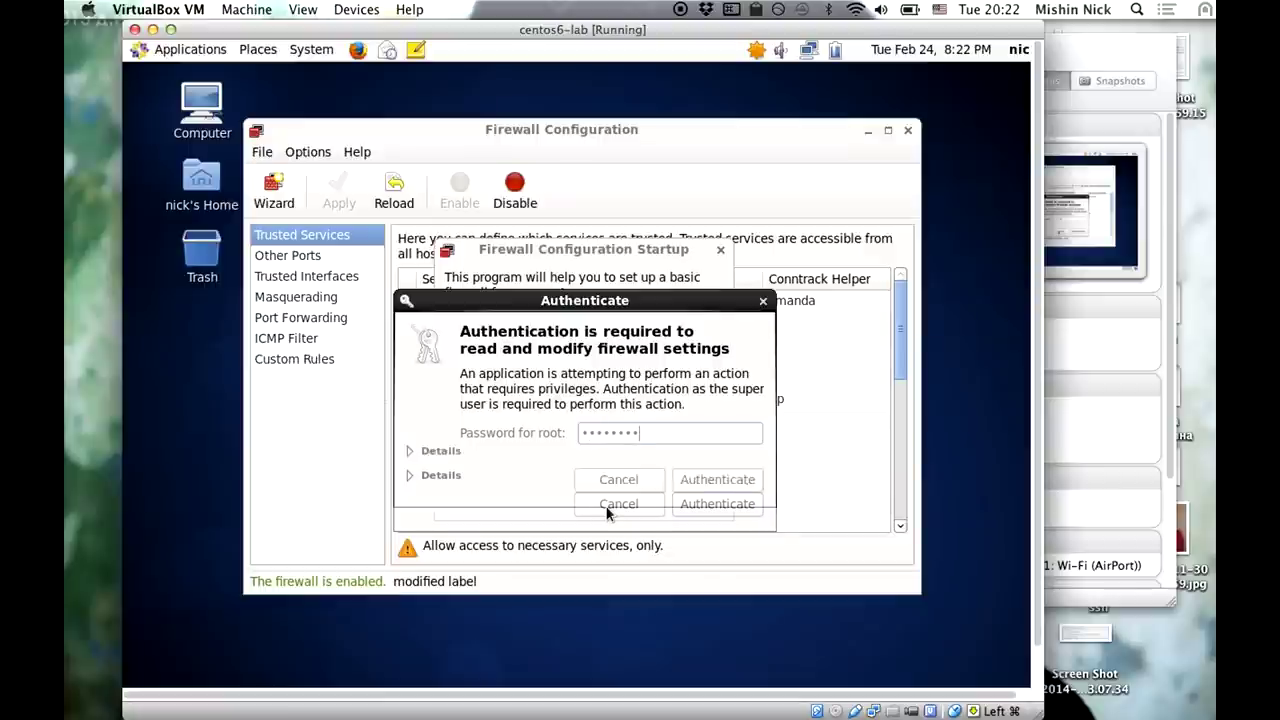
Remove the 5900 vnc-server port rule, apply with override confirmed, and close the firewall window.
left_click(338, 255)
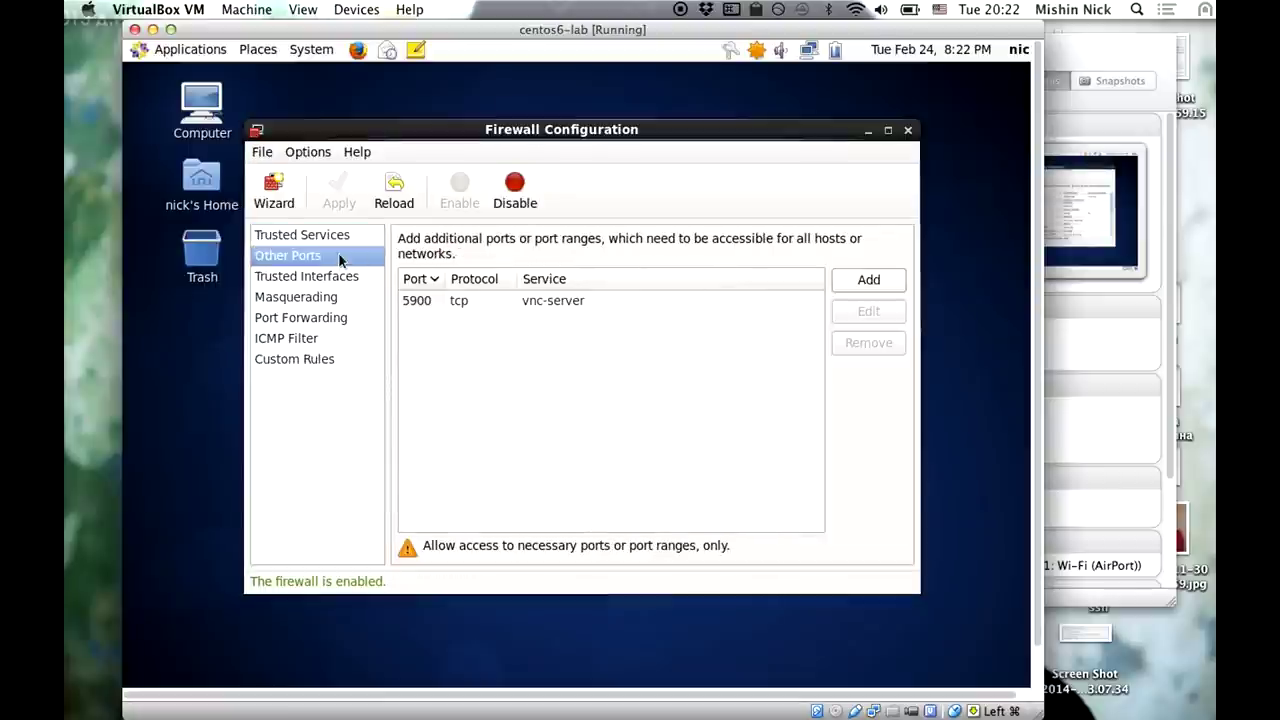
left_click(448, 300)
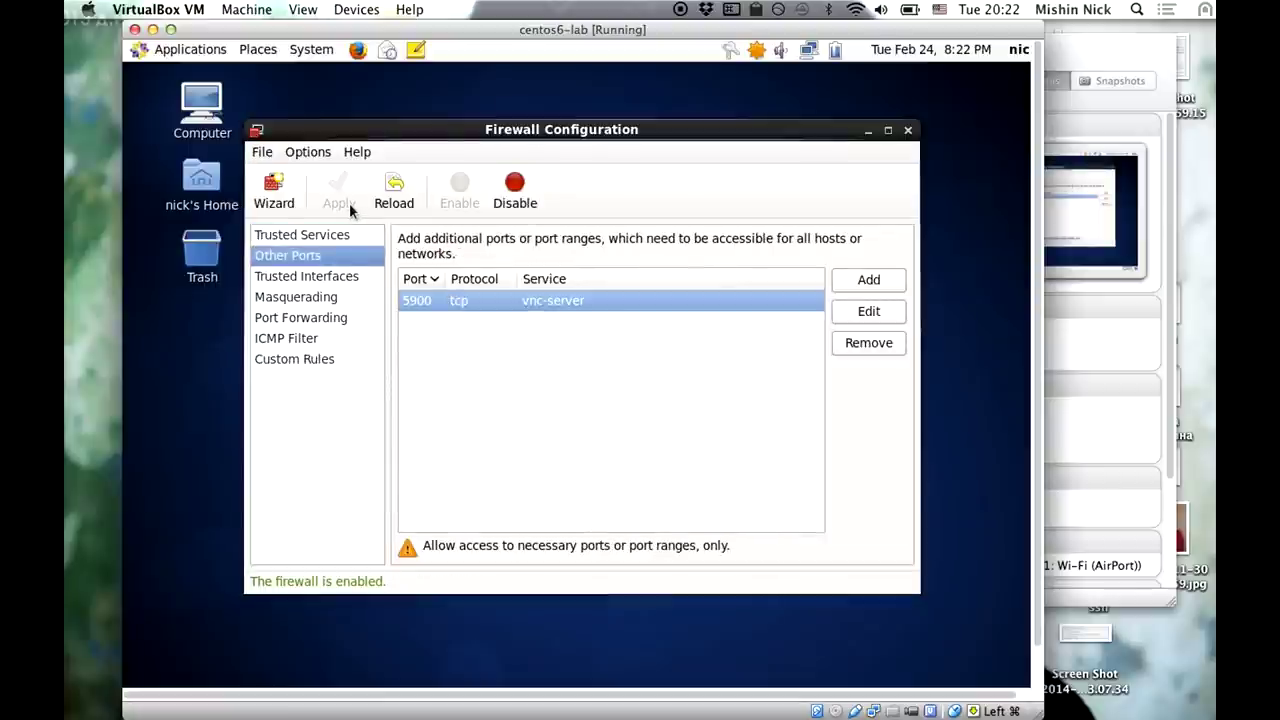
left_click(860, 342)
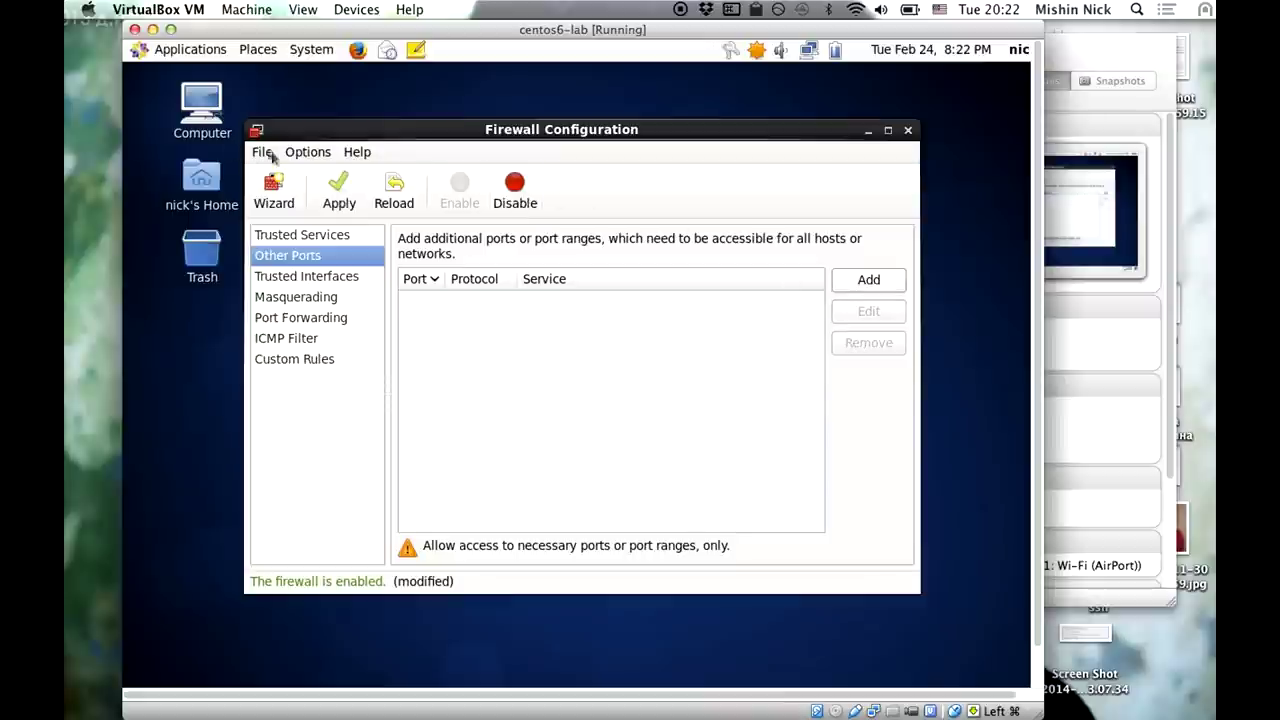
left_click(337, 195)
left_click(694, 444)
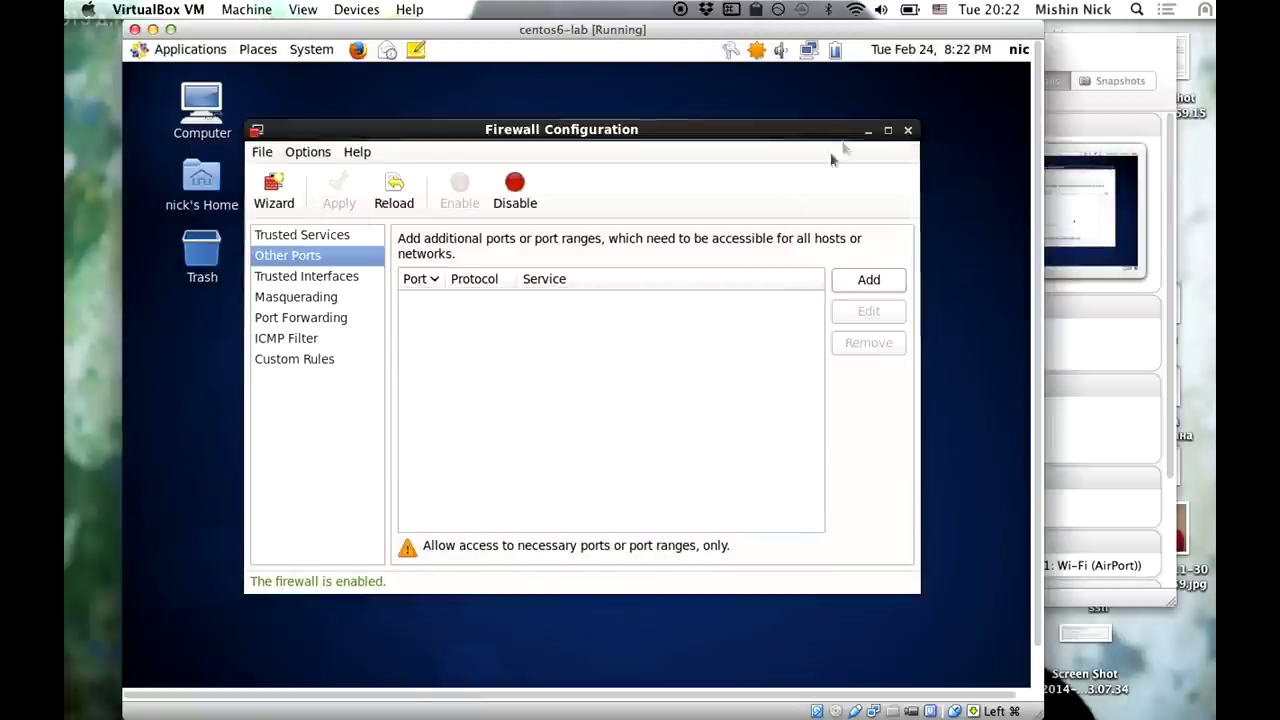
left_click(908, 131)
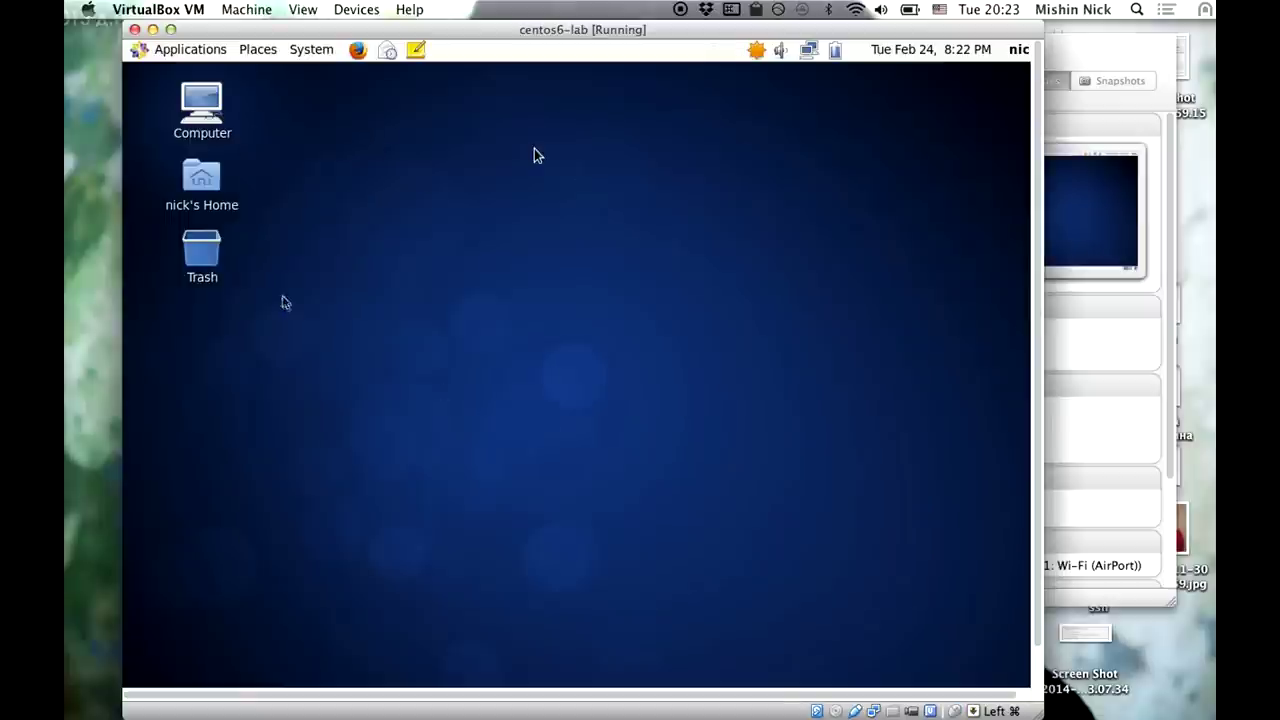
left_click(88, 274)
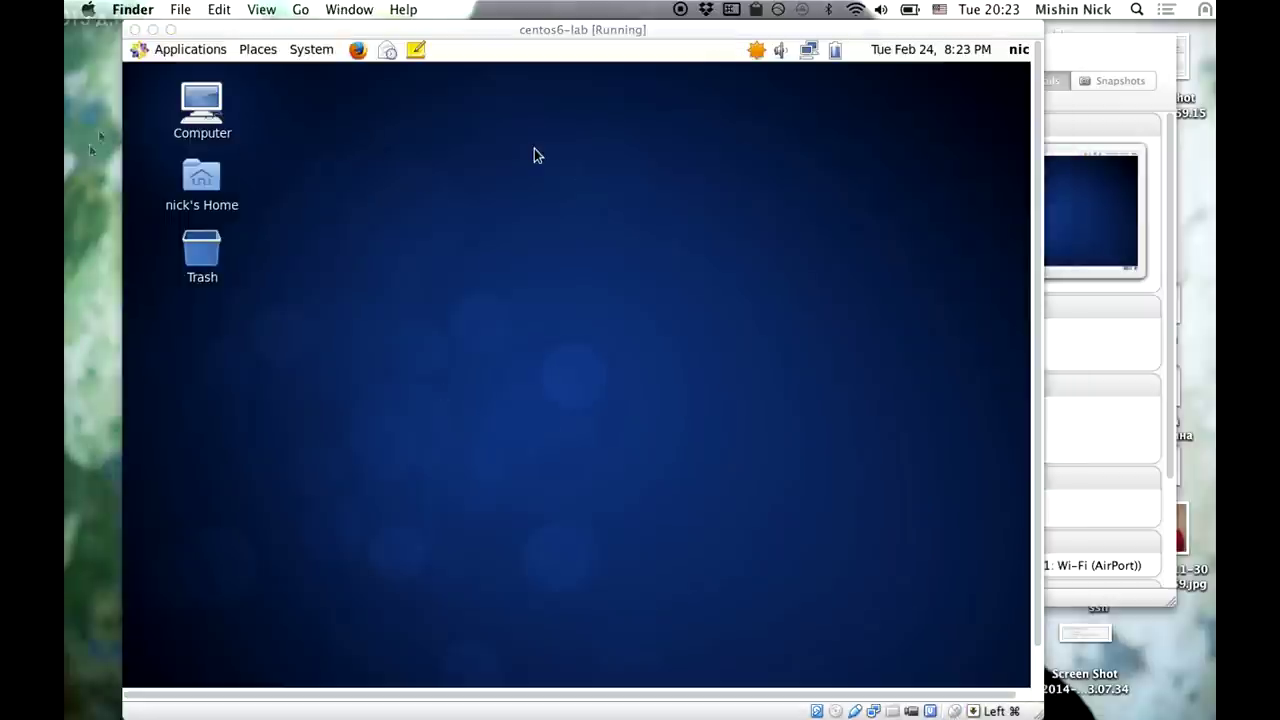
Try connecting to vnc://192.168.0.14 via Connect to Server and dismiss the failure alert.
left_click(300, 10)
left_click(325, 338)
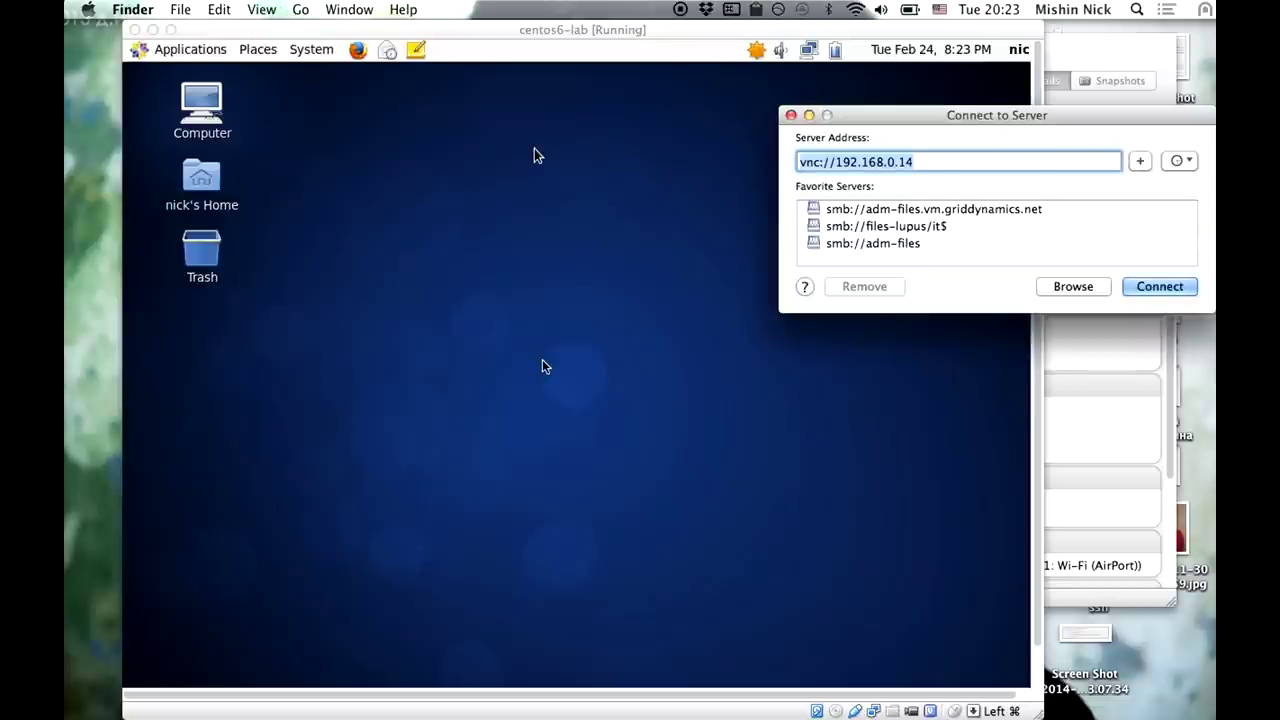
left_click(1146, 288)
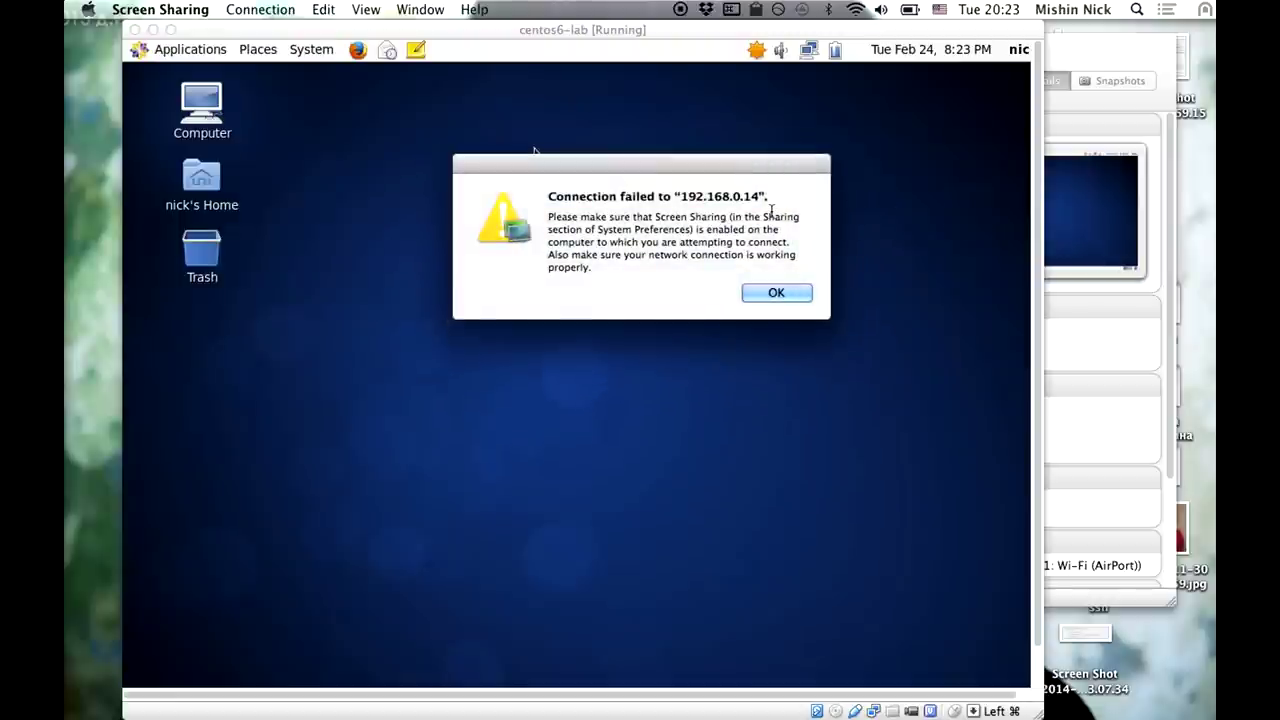
left_click_drag(748, 170, 851, 200)
left_click(877, 319)
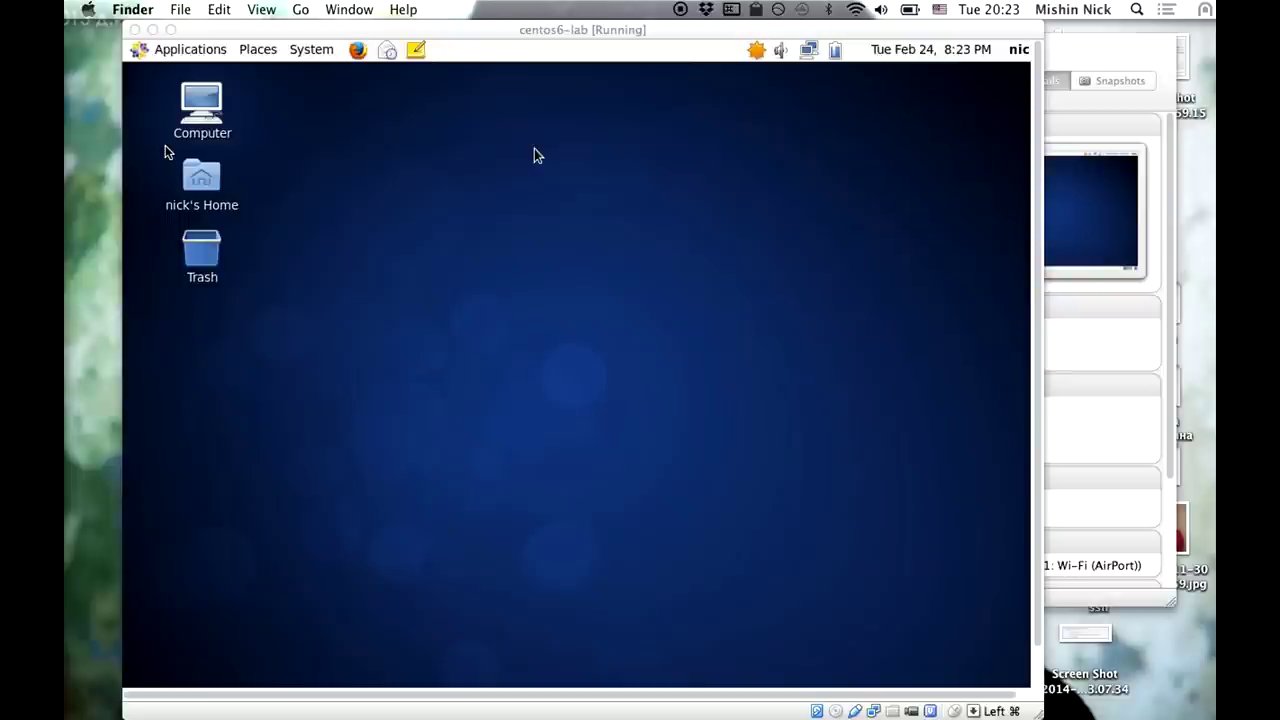
key("ctrl+Up")
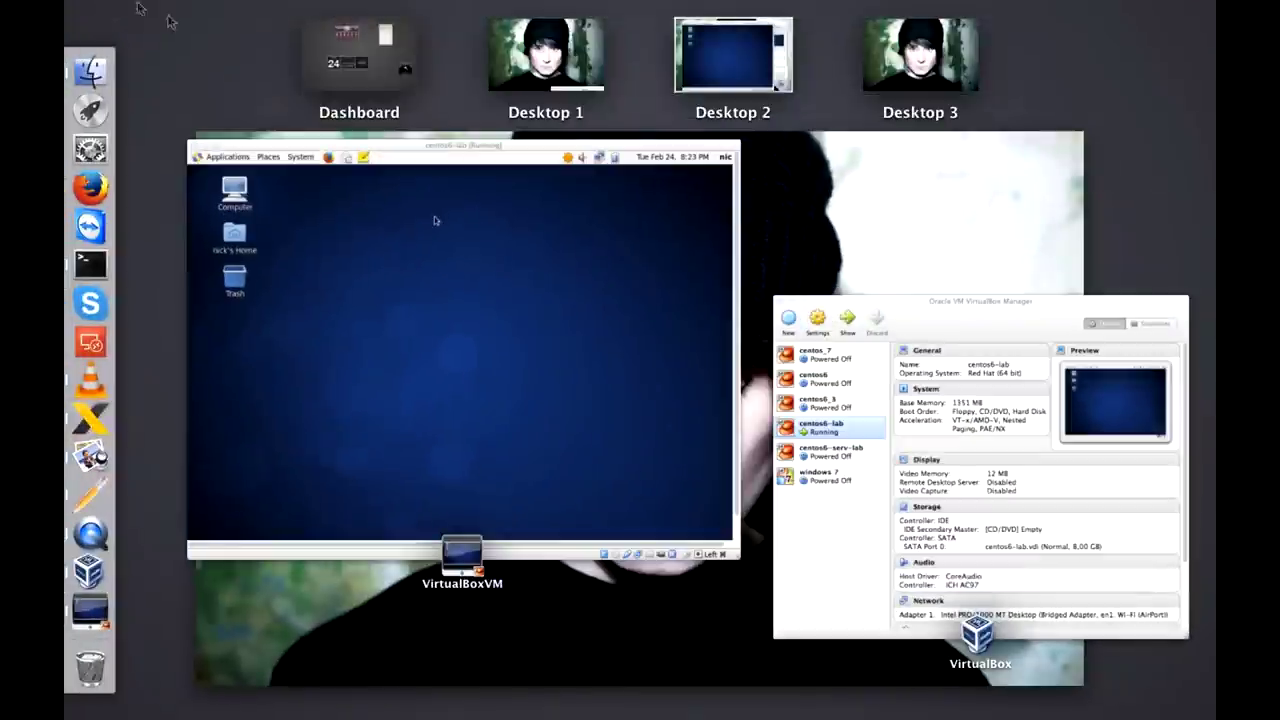
On Desktop 1, run ssh -L 5999:192.168.0.14:5900 192.168.0.14 in Terminal.
left_click(575, 68)
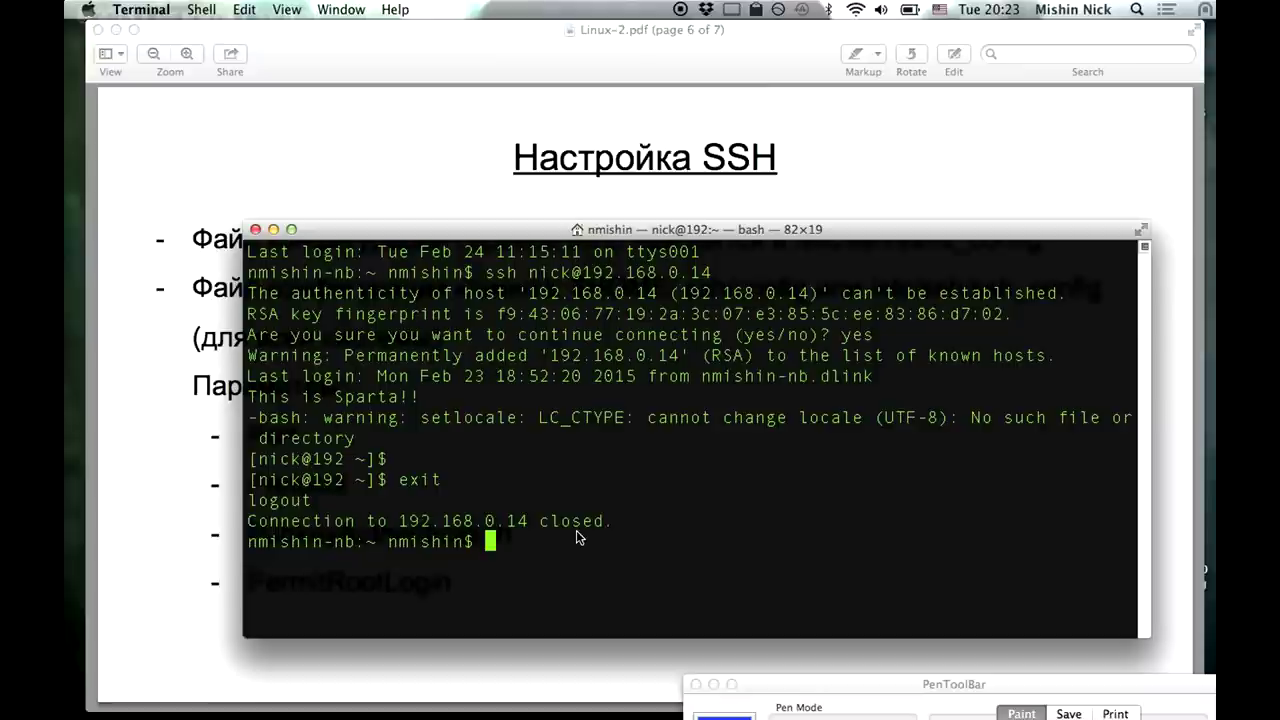
type("ssh -L")
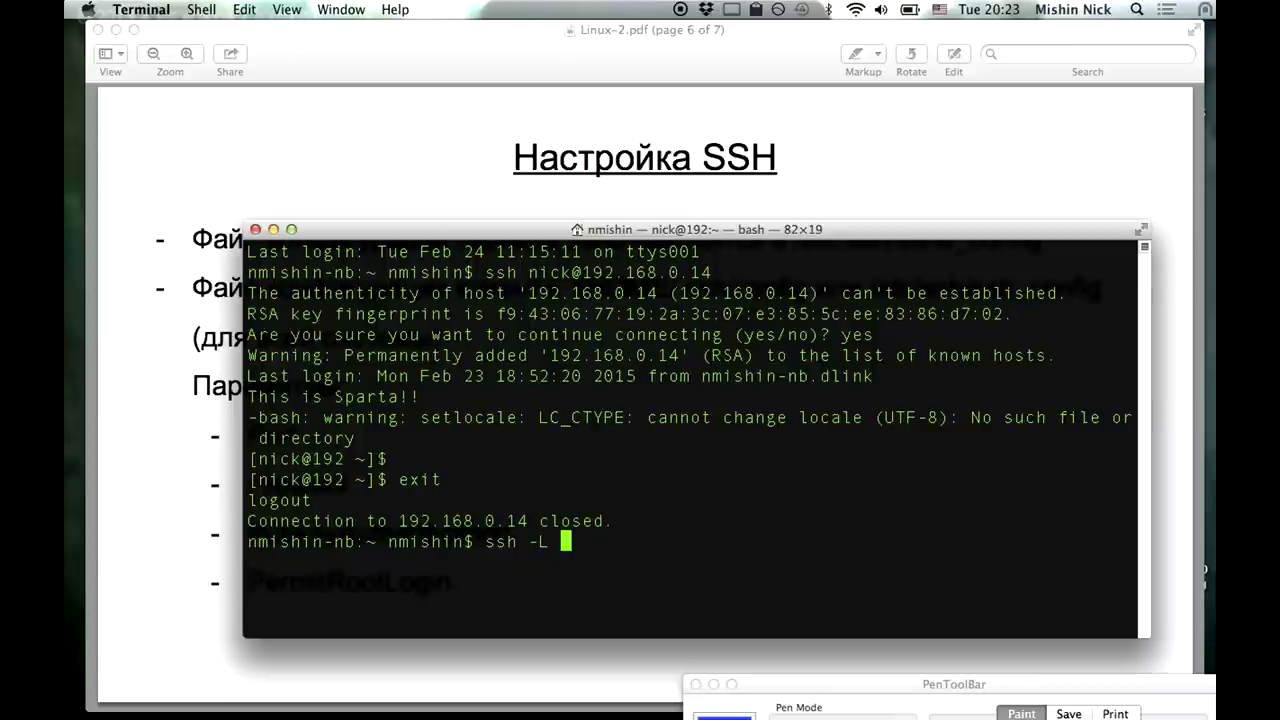
type("5999@")
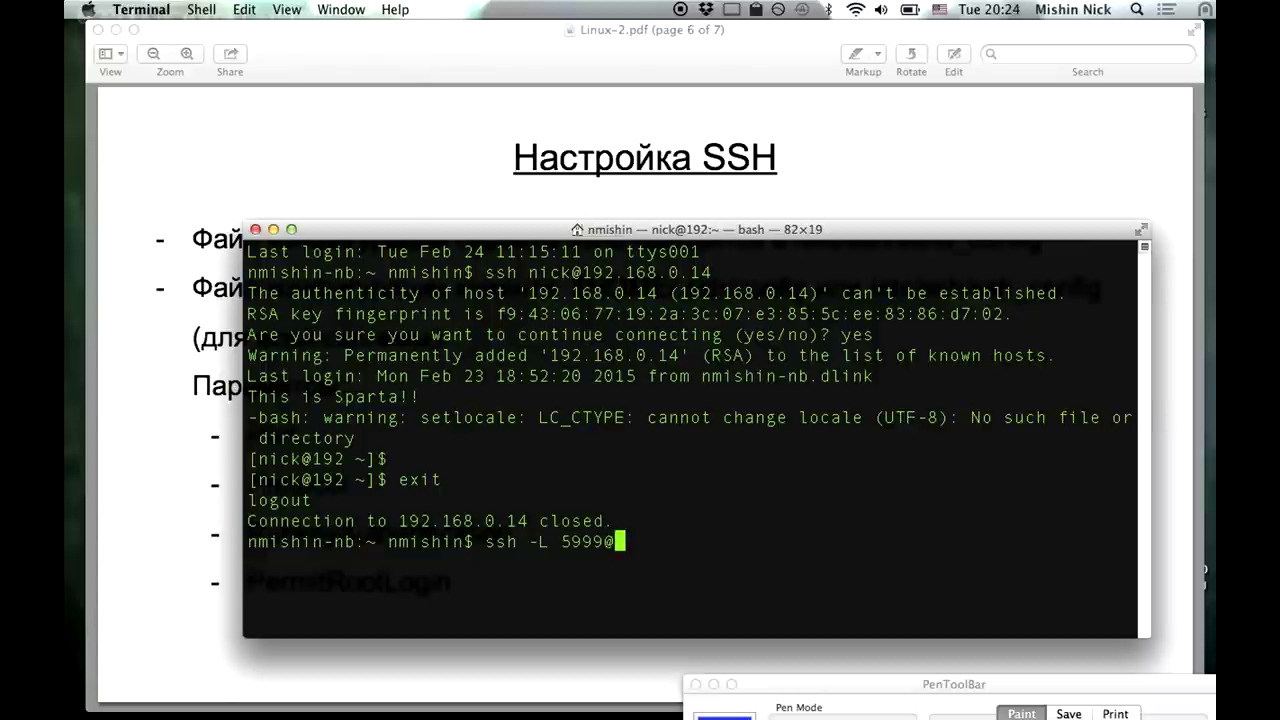
key("BackSpace")
type(":")
type("192.1")
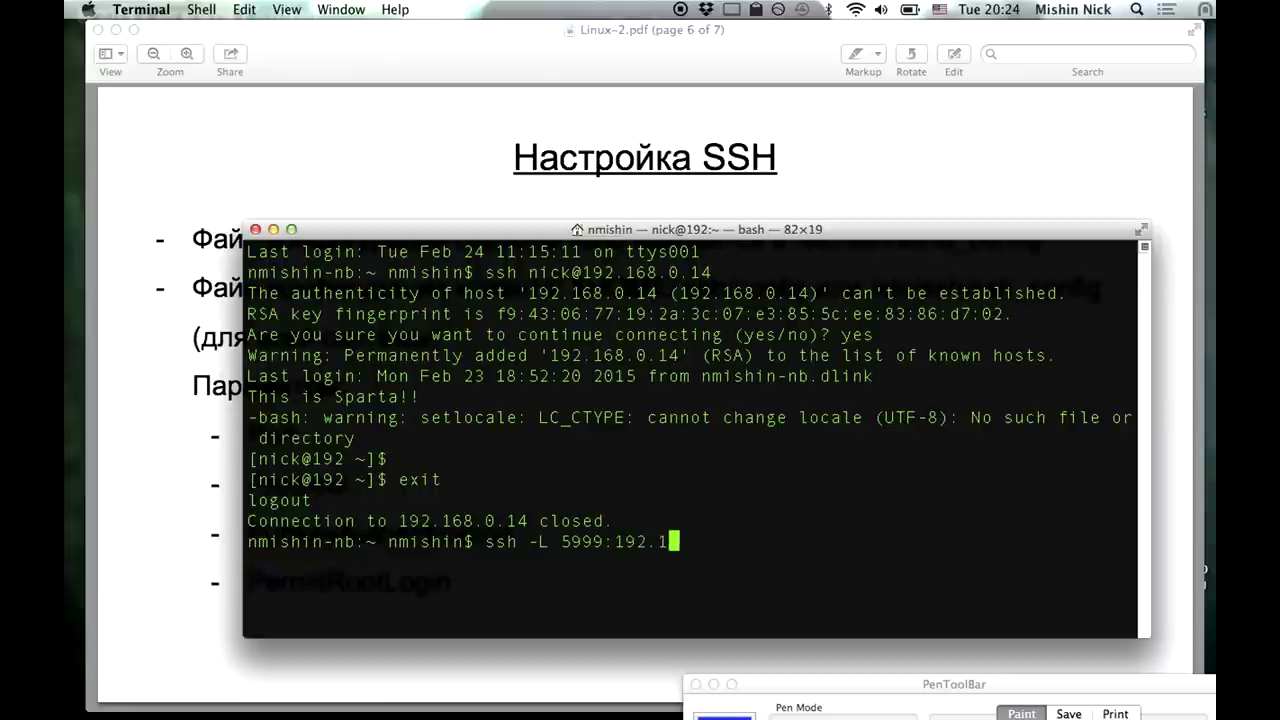
type("68.0.14:")
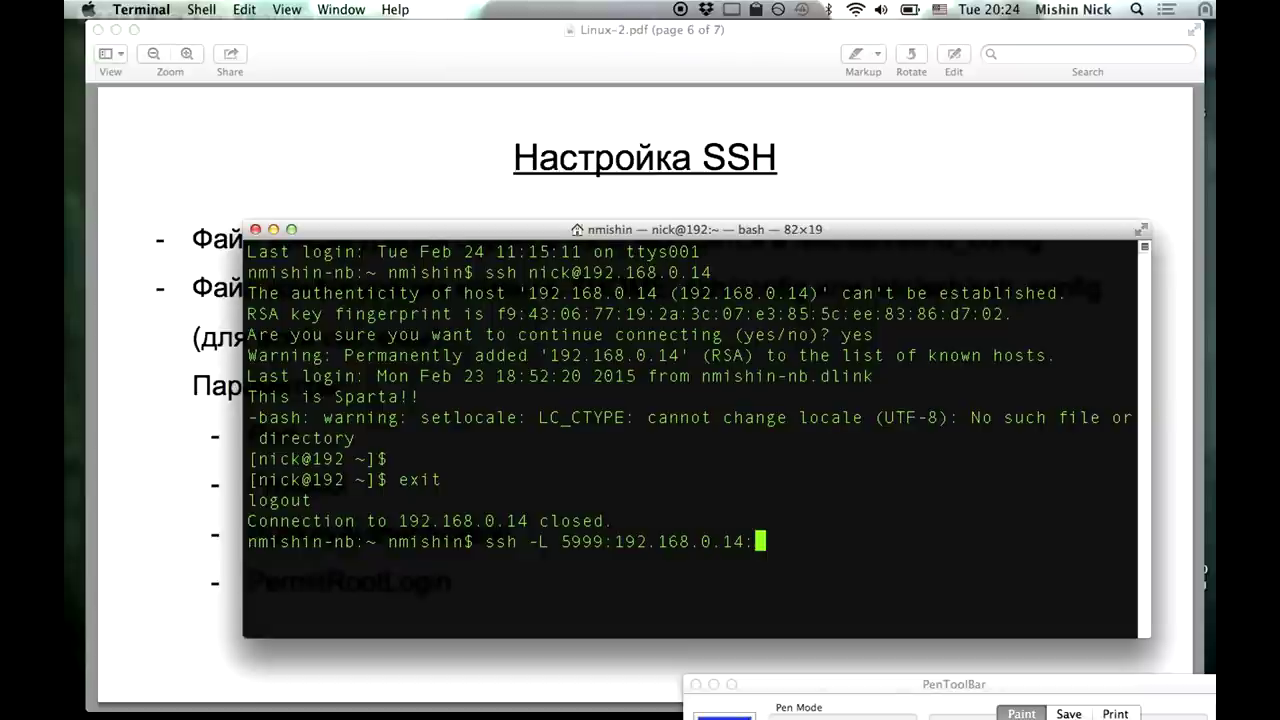
type("5900")
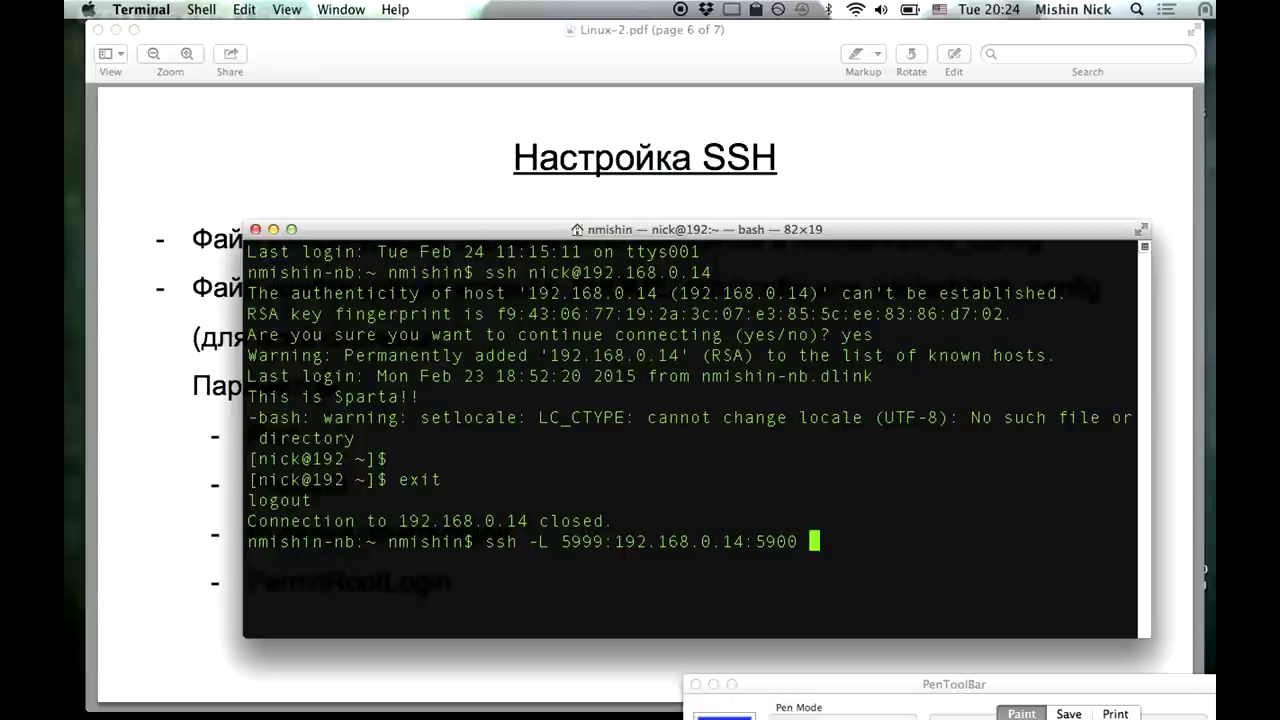
type("168")
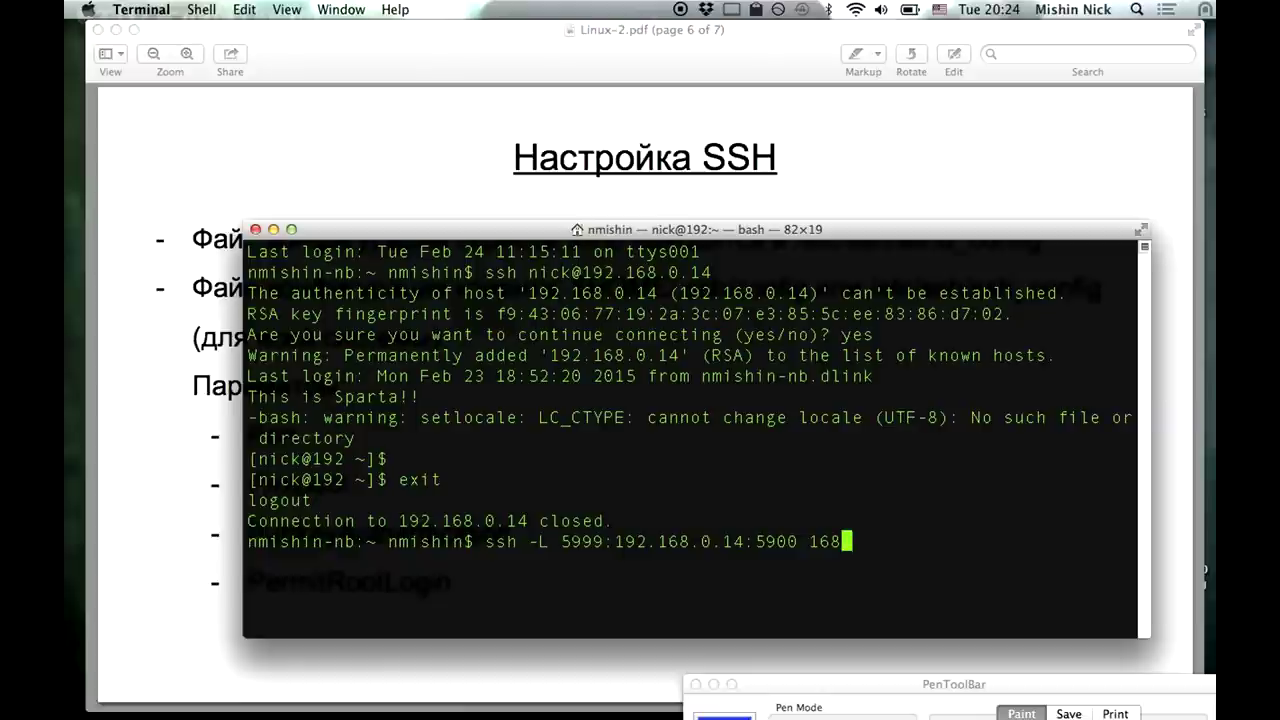
type(".")
key("Left")
key("Left")
key("Left")
key("Left")
type("192.")
key("Right")
key("Right")
key("Right")
key("Right")
type("0.14")
key("Return")
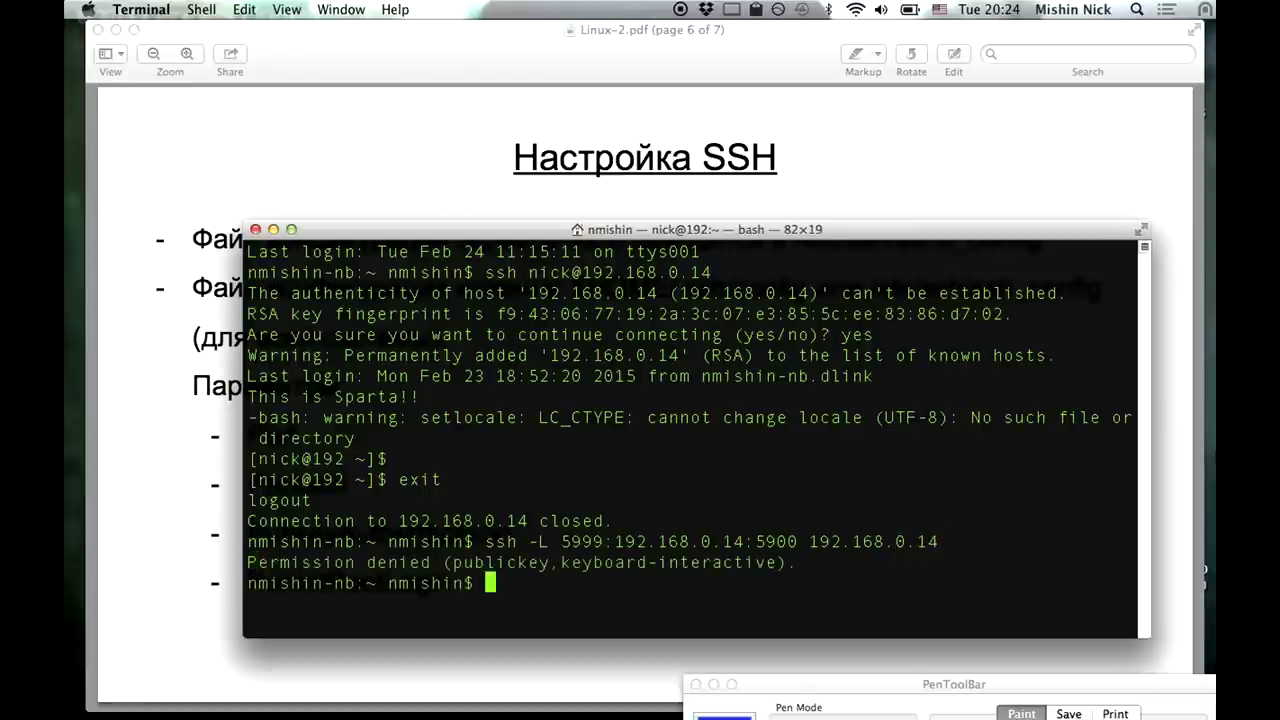
Rerun the tunnel command with the username added, then return to the CentOS VM desktop.
key("Up")
key("Left")
key("Left")
key("Left")
key("Left")
key("Left")
key("Left")
key("Left")
key("Left")
key("Left")
key("Left")
key("Left")
key("Left")
type("nick@")
key("Return")
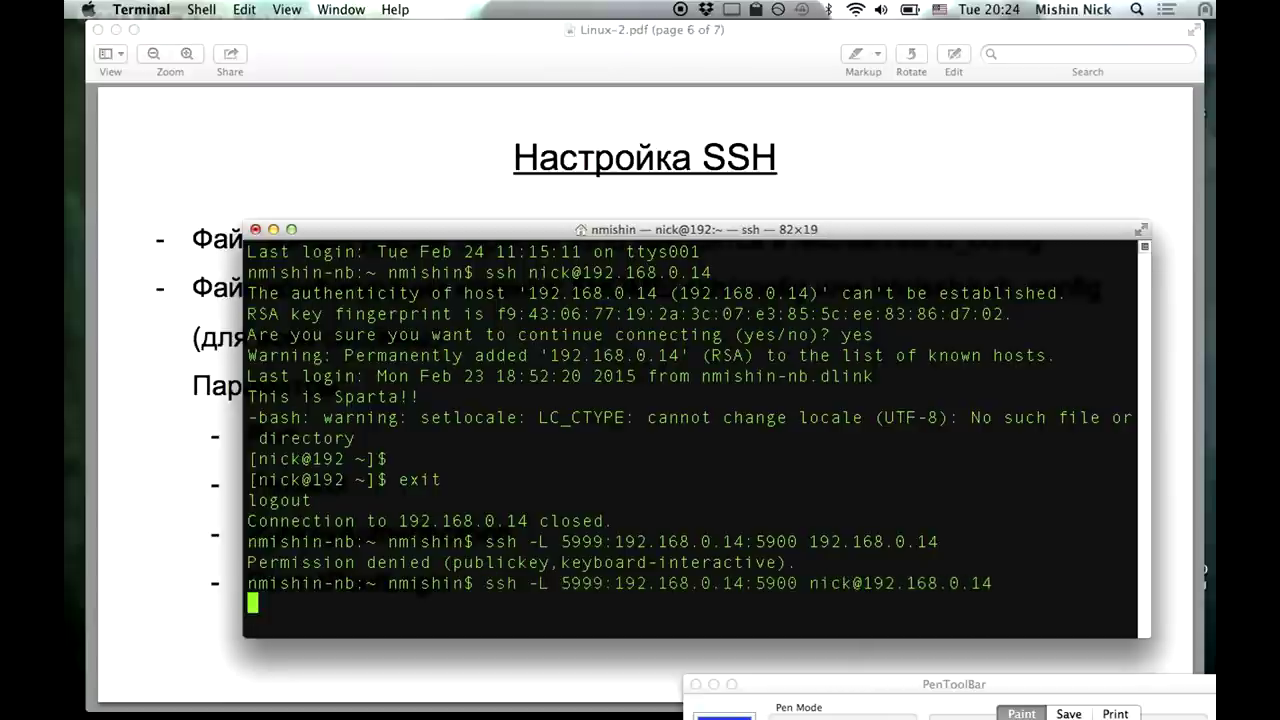
key("Return")
key("Return")
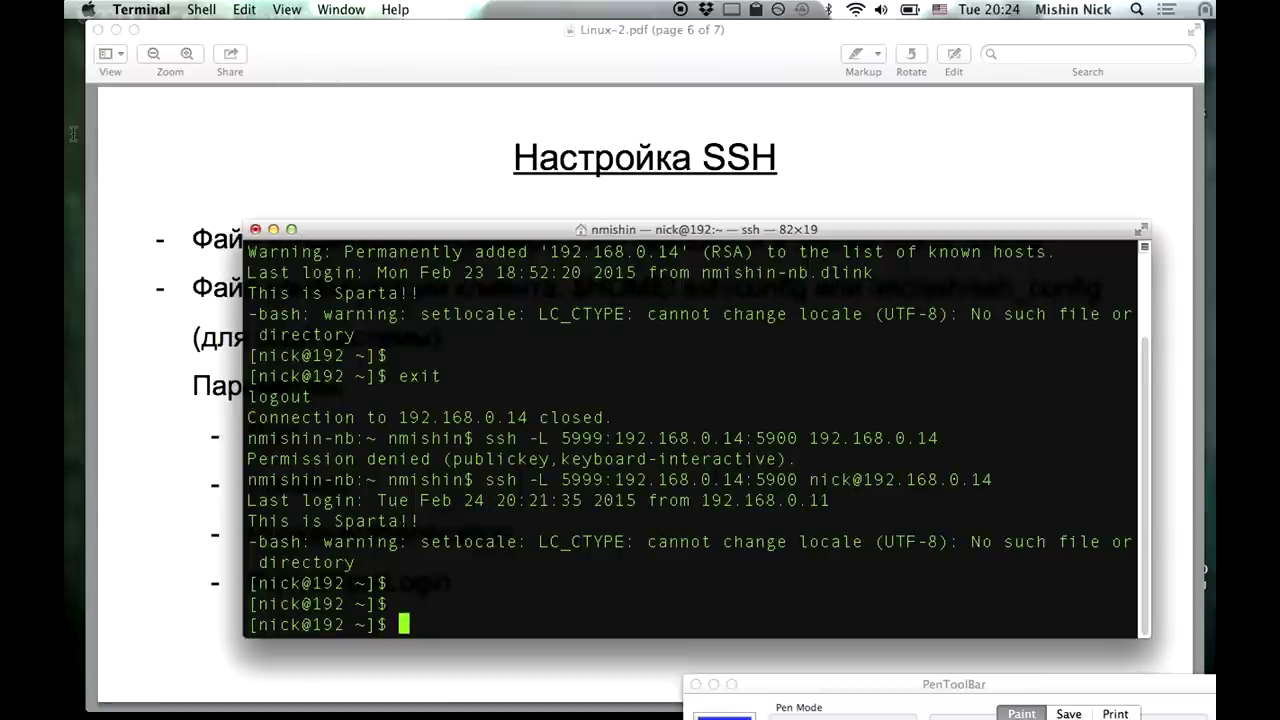
key("ctrl+Up")
left_click(728, 49)
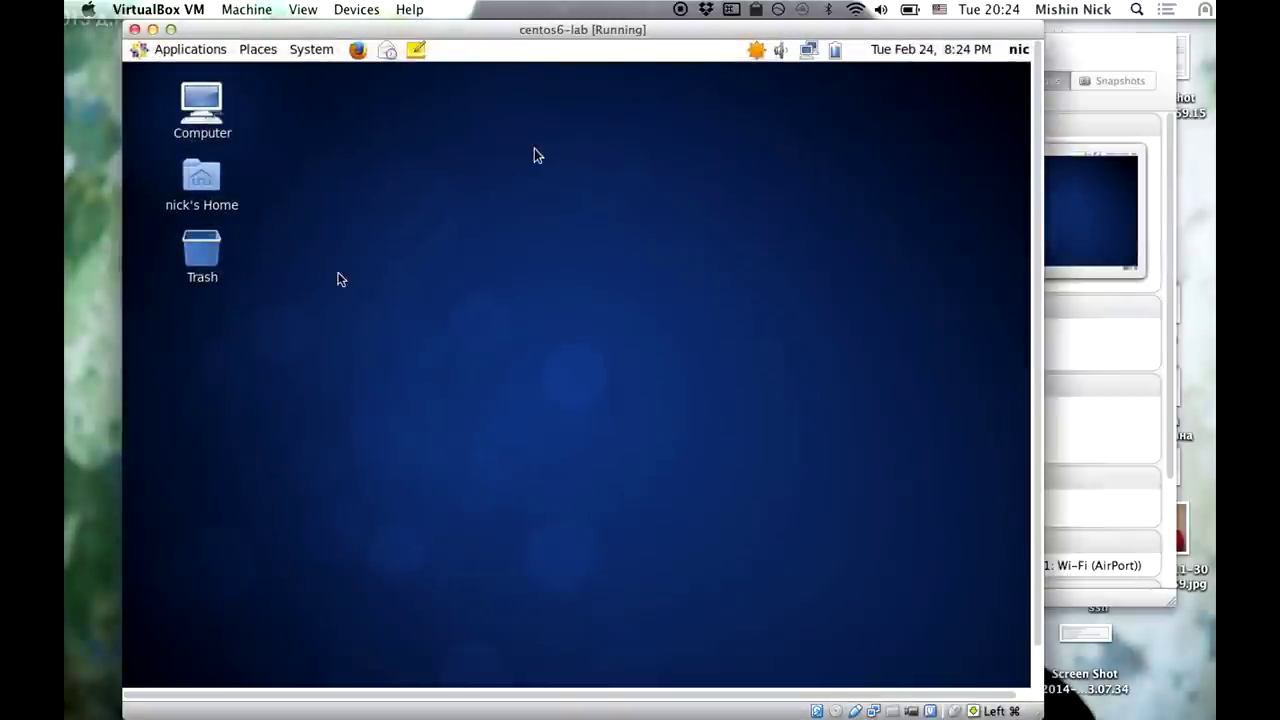
Try connecting to vnc://192.168.0.14:5999 from Finder and dismiss the failure alert.
left_click(80, 287)
left_click(302, 12)
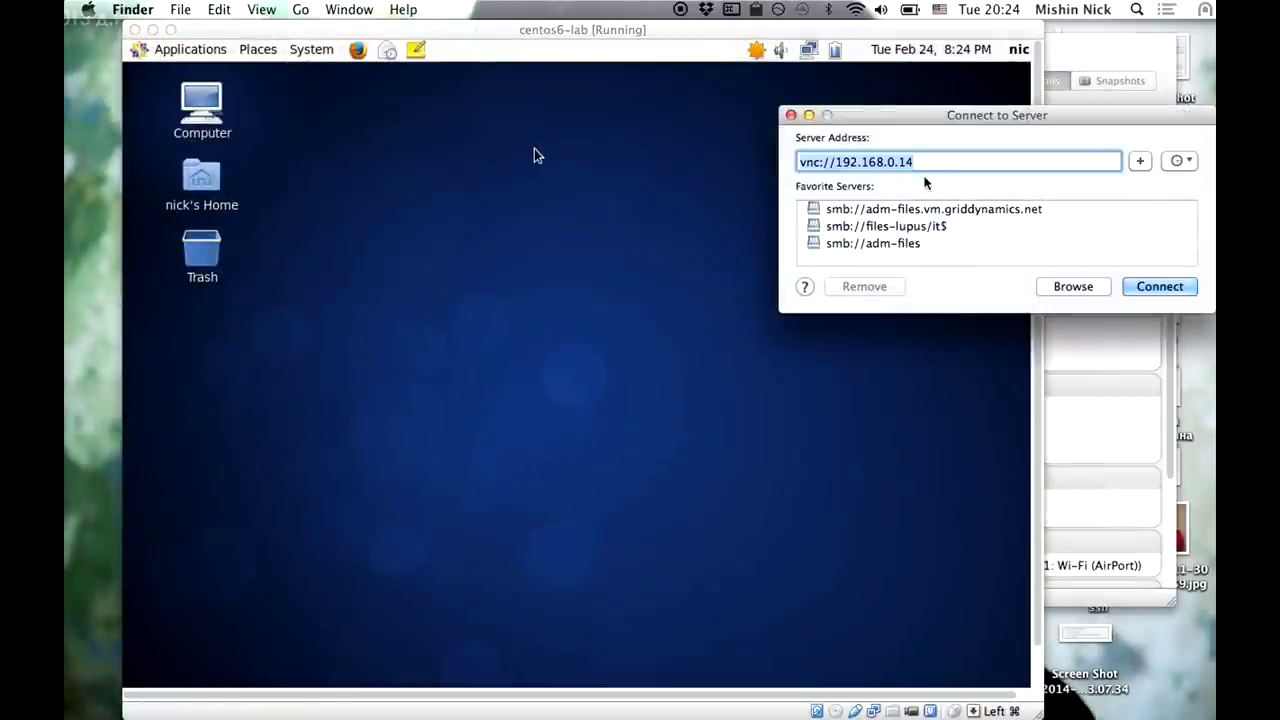
key("Right")
type(":")
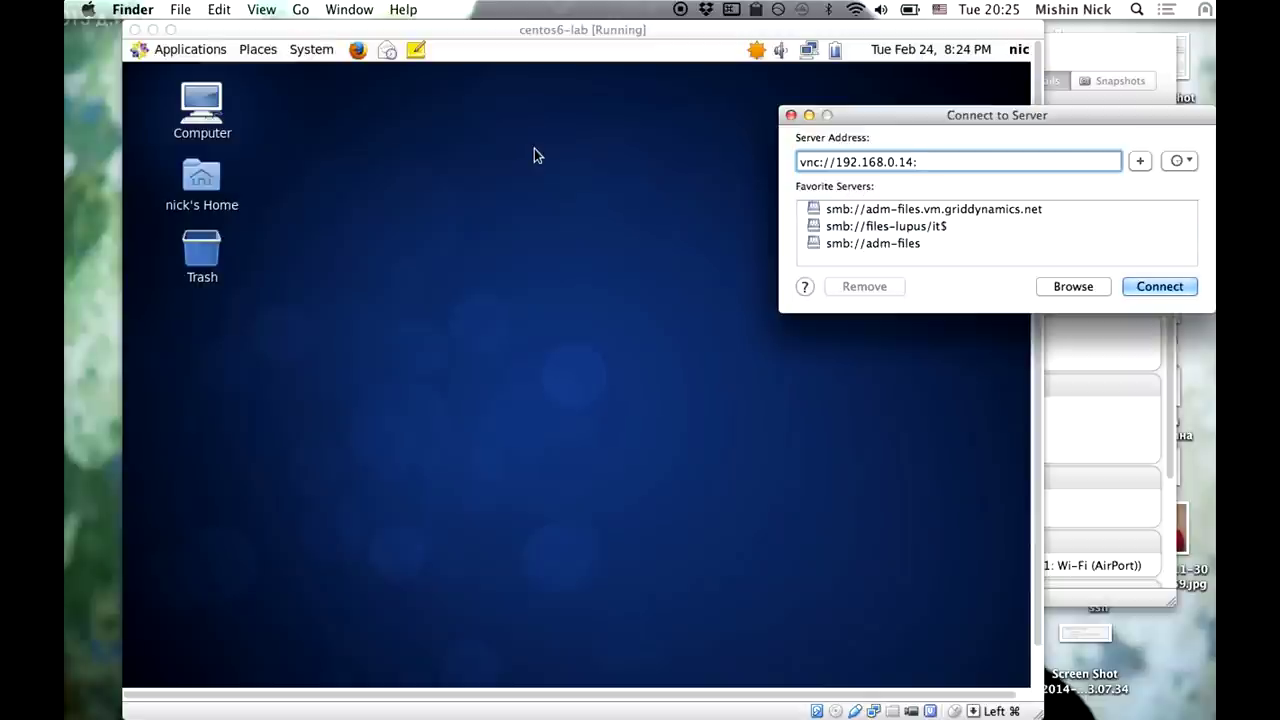
type("5999")
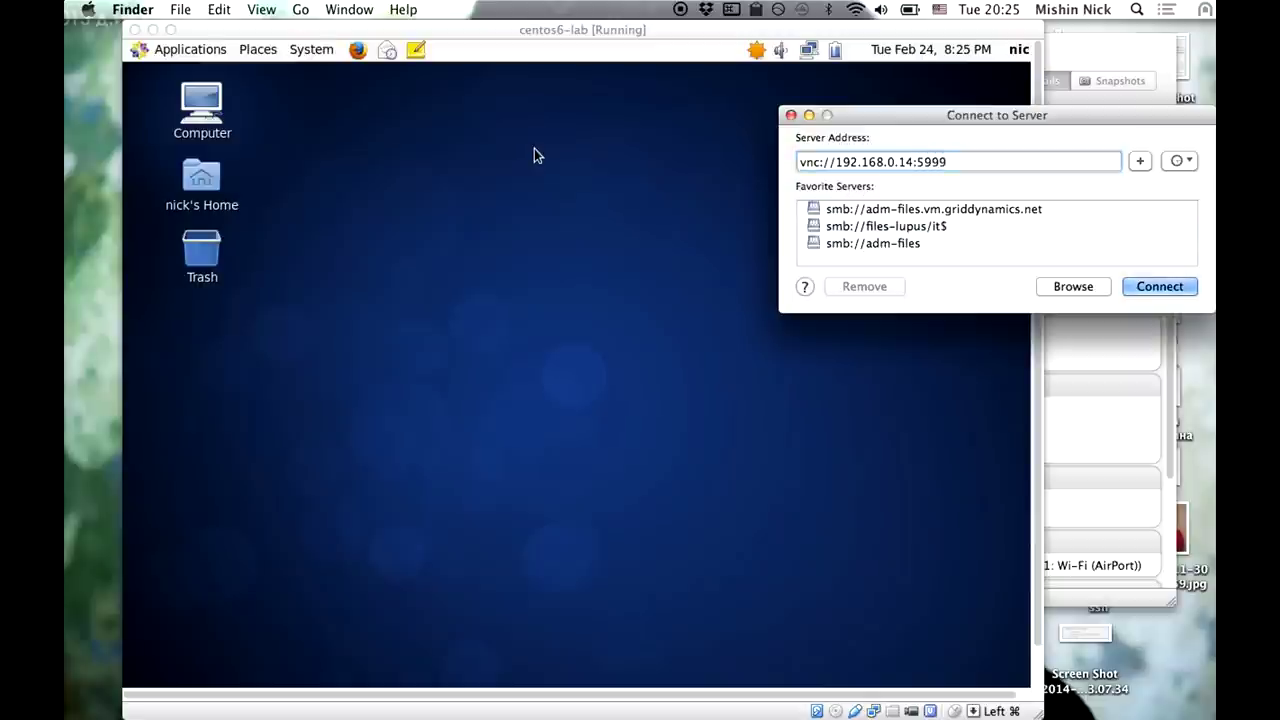
key("Return")
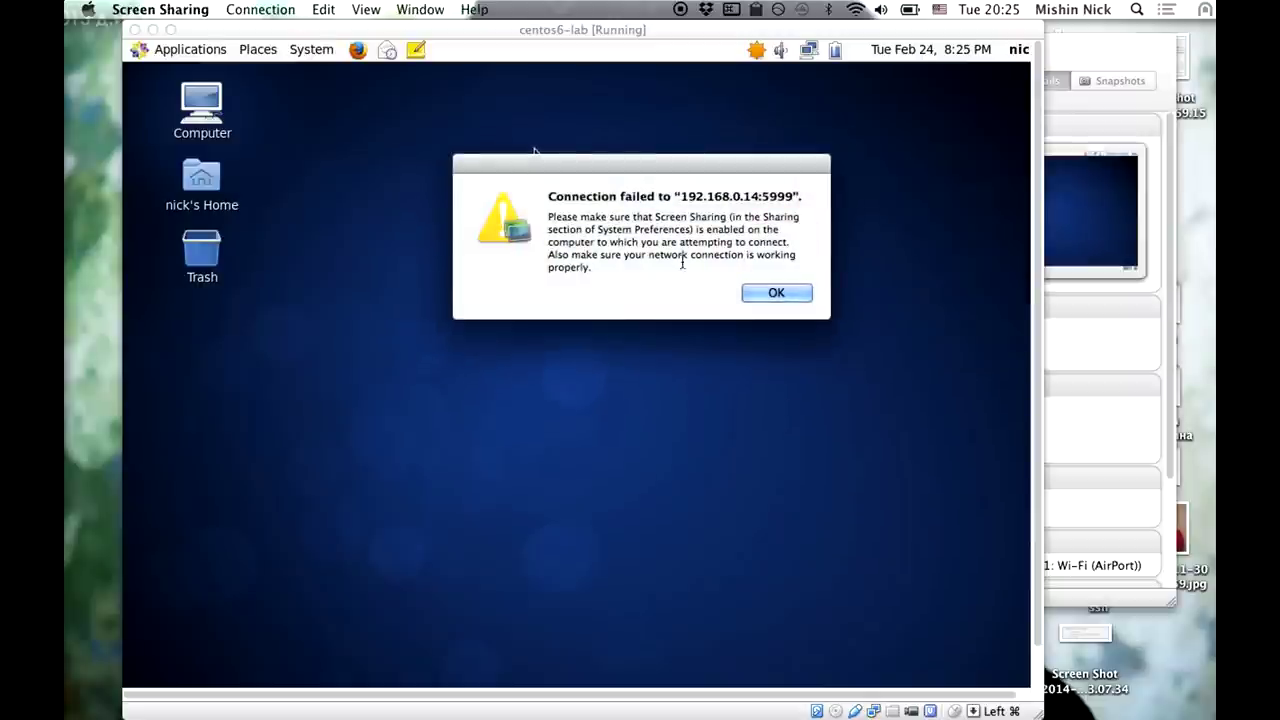
left_click(775, 293)
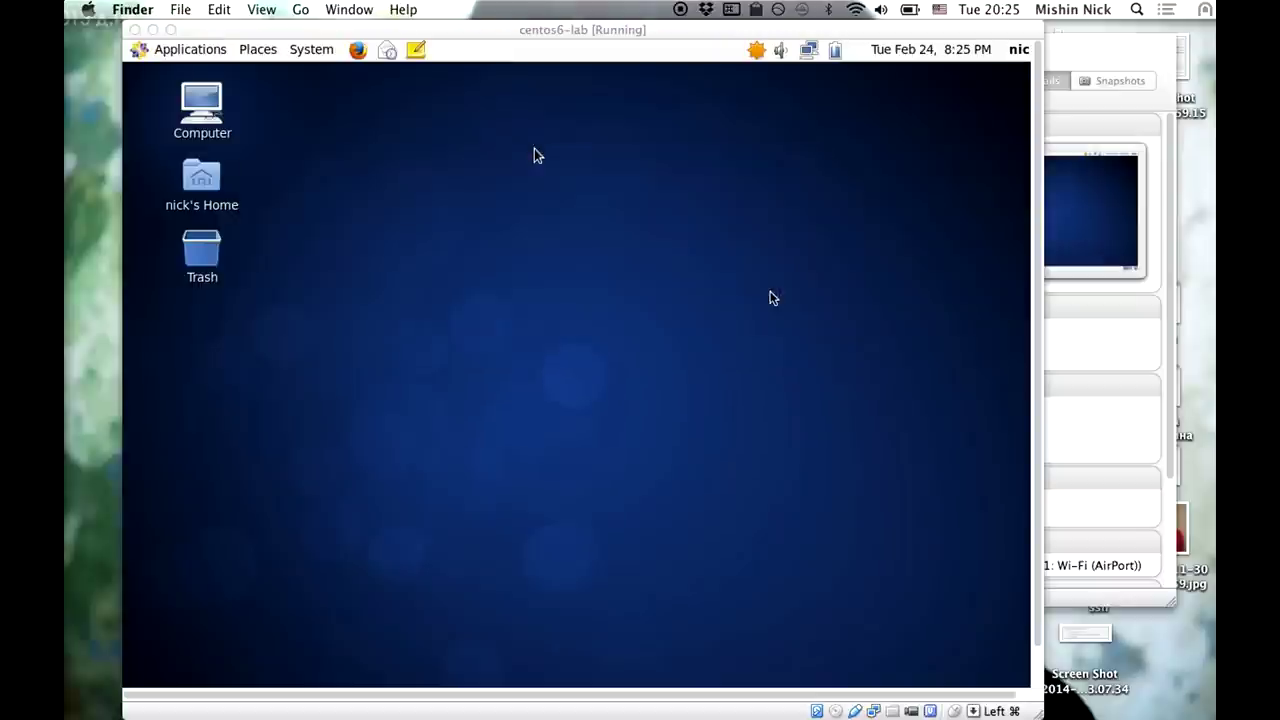
Change the server address to vnc://127.0.0.1:5999 and connect.
left_click(300, 10)
left_click(338, 340)
left_click(957, 162)
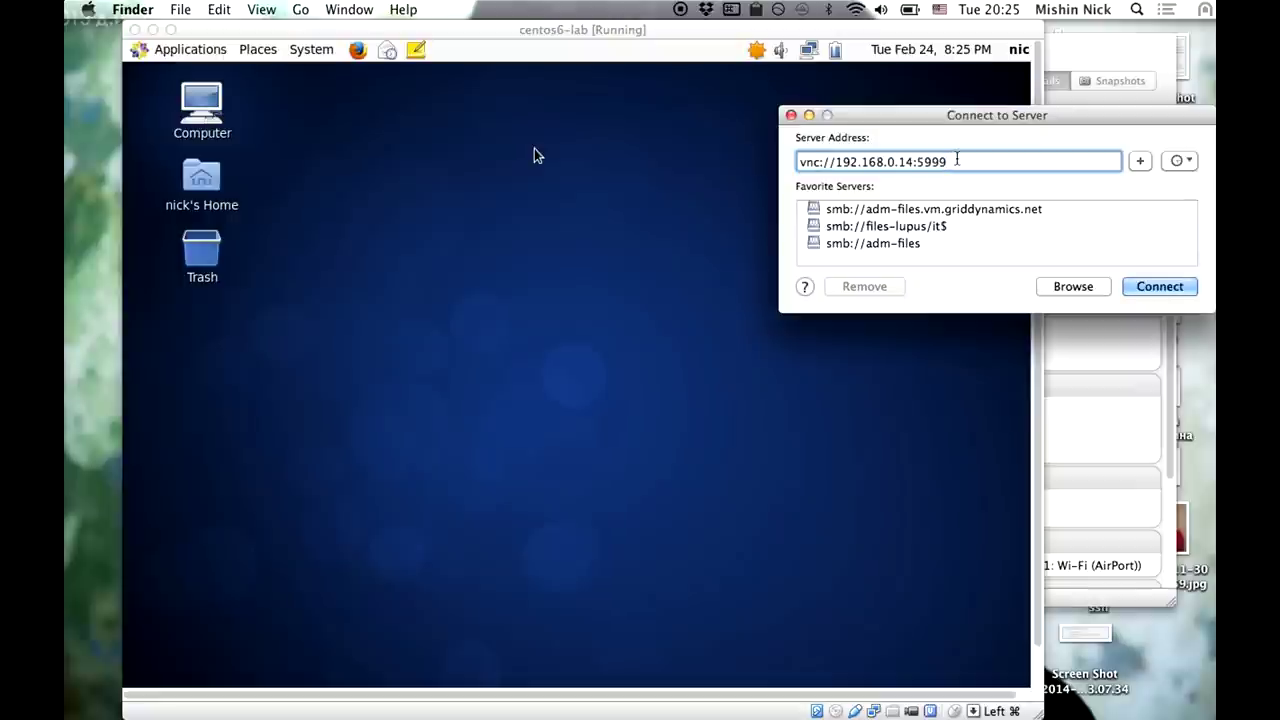
key("Left")
key("Left")
key("Left")
key("Left")
key("Left")
key("BackSpace")
key("BackSpace")
key("BackSpace")
key("BackSpace")
key("BackSpace")
key("BackSpace")
key("BackSpace")
key("BackSpace")
key("BackSpace")
key("BackSpace")
key("BackSpace")
key("BackSpace")
type("127.0.0")
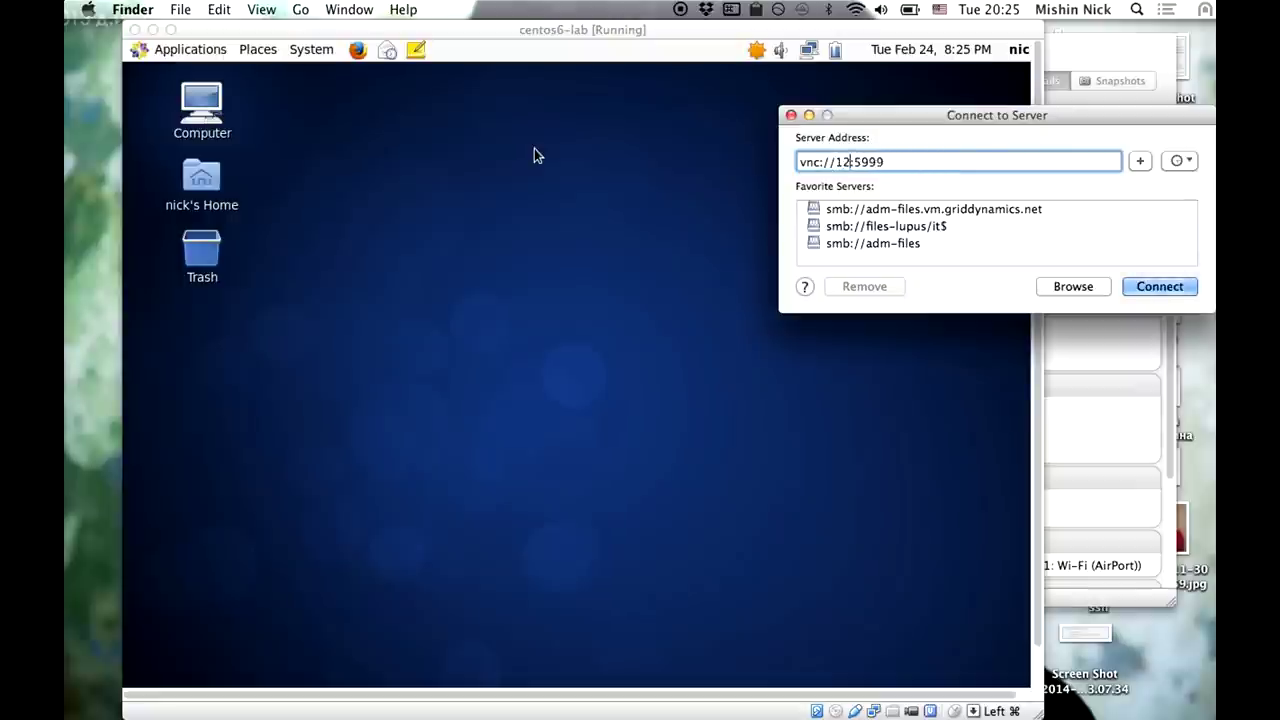
type(".1")
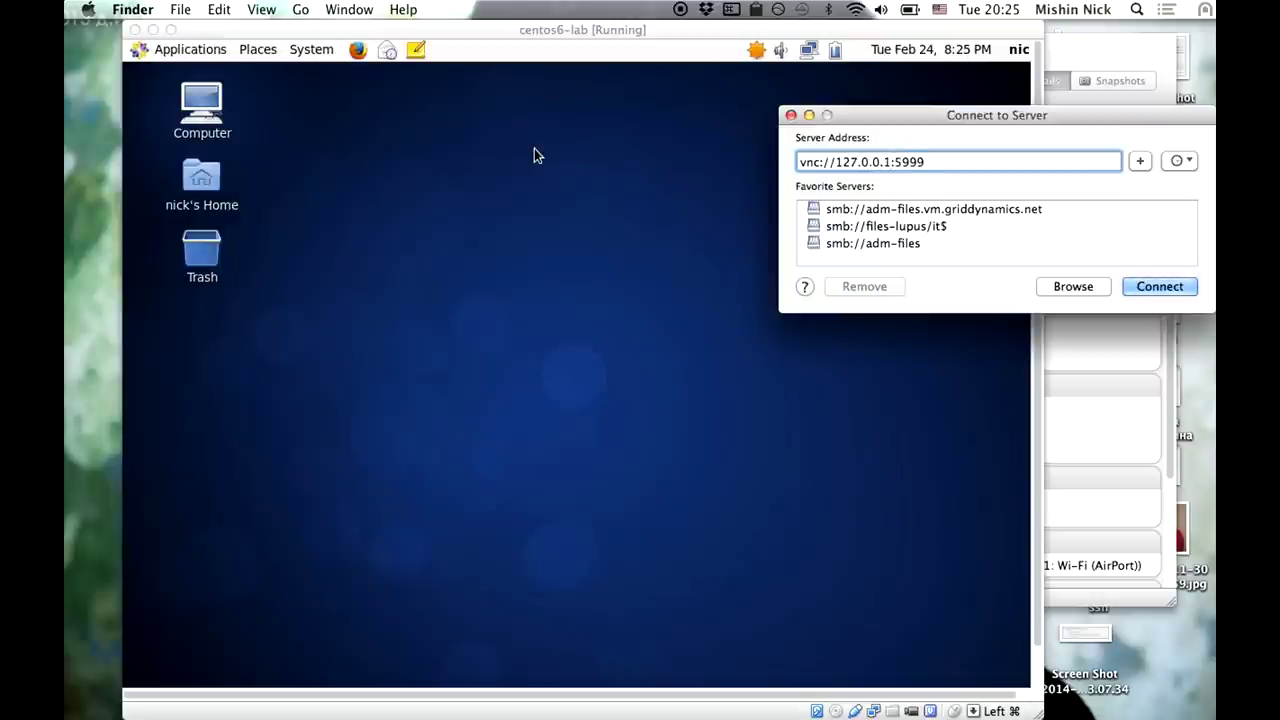
key("Return")
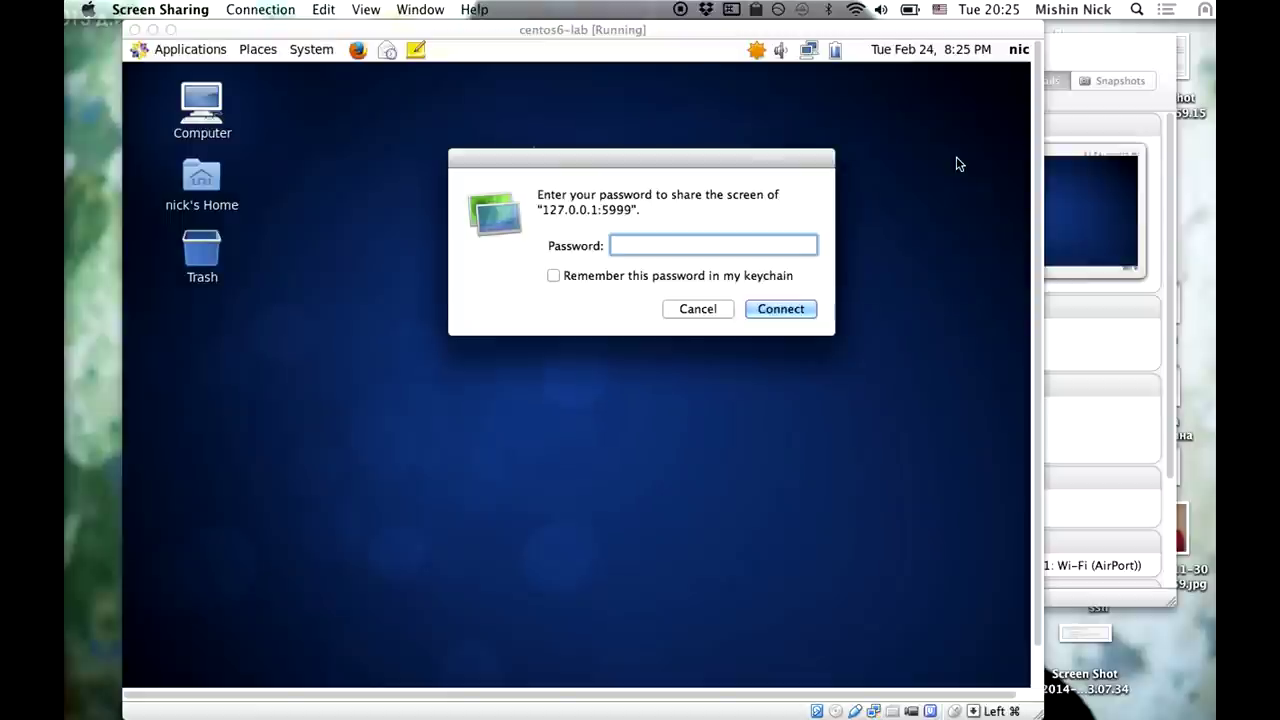
Log in with the VNC password, view the remote CentOS desktop, then close Screen Sharing.
type("••••••••••")
key("Return")
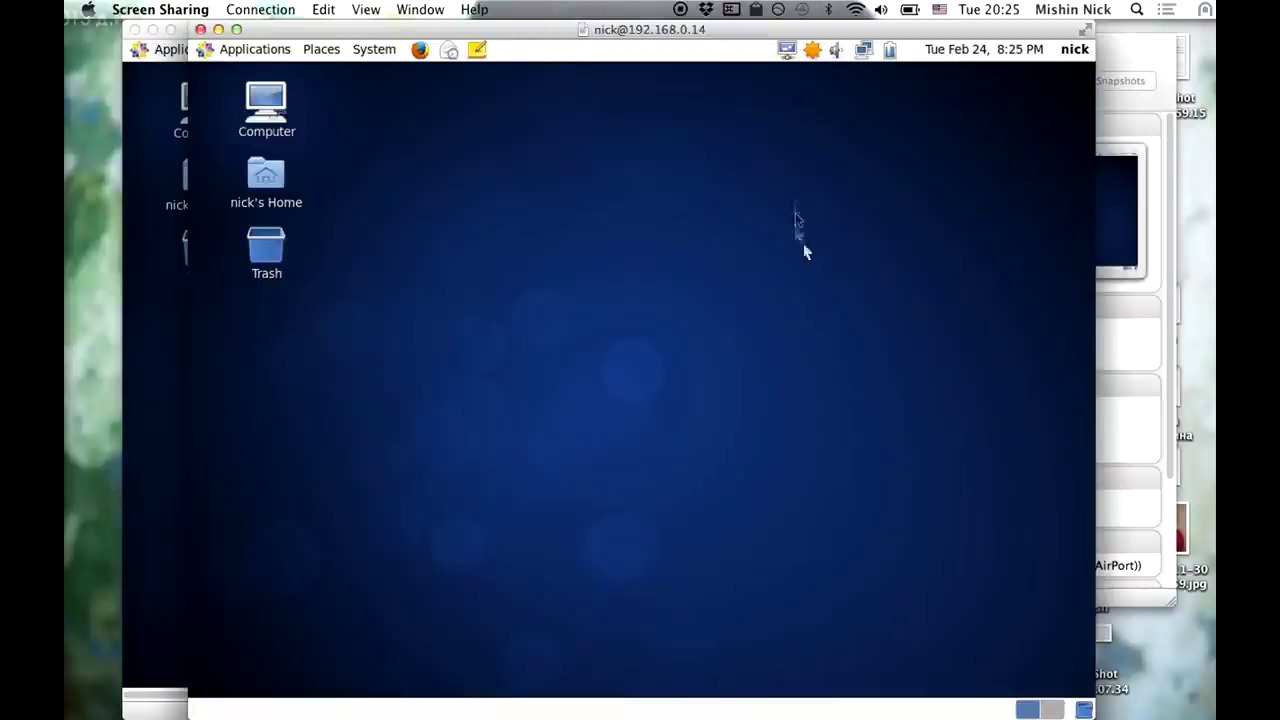
left_click(1074, 49)
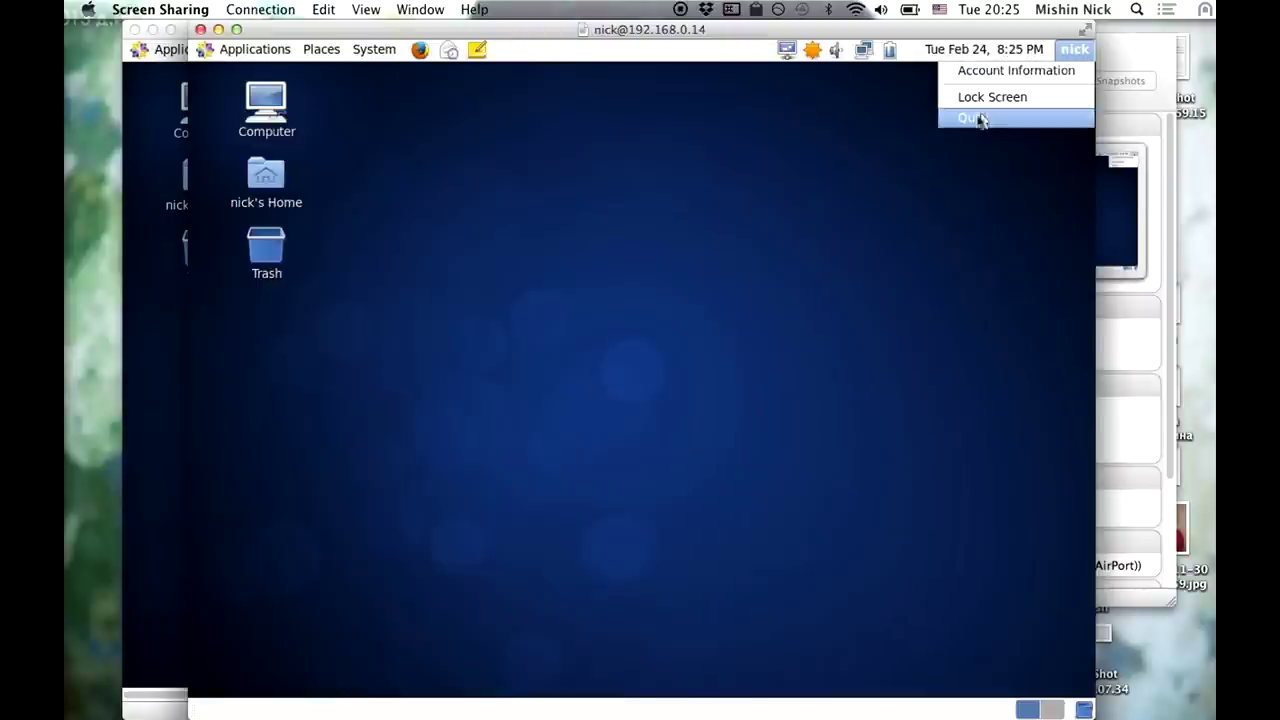
left_click(664, 221)
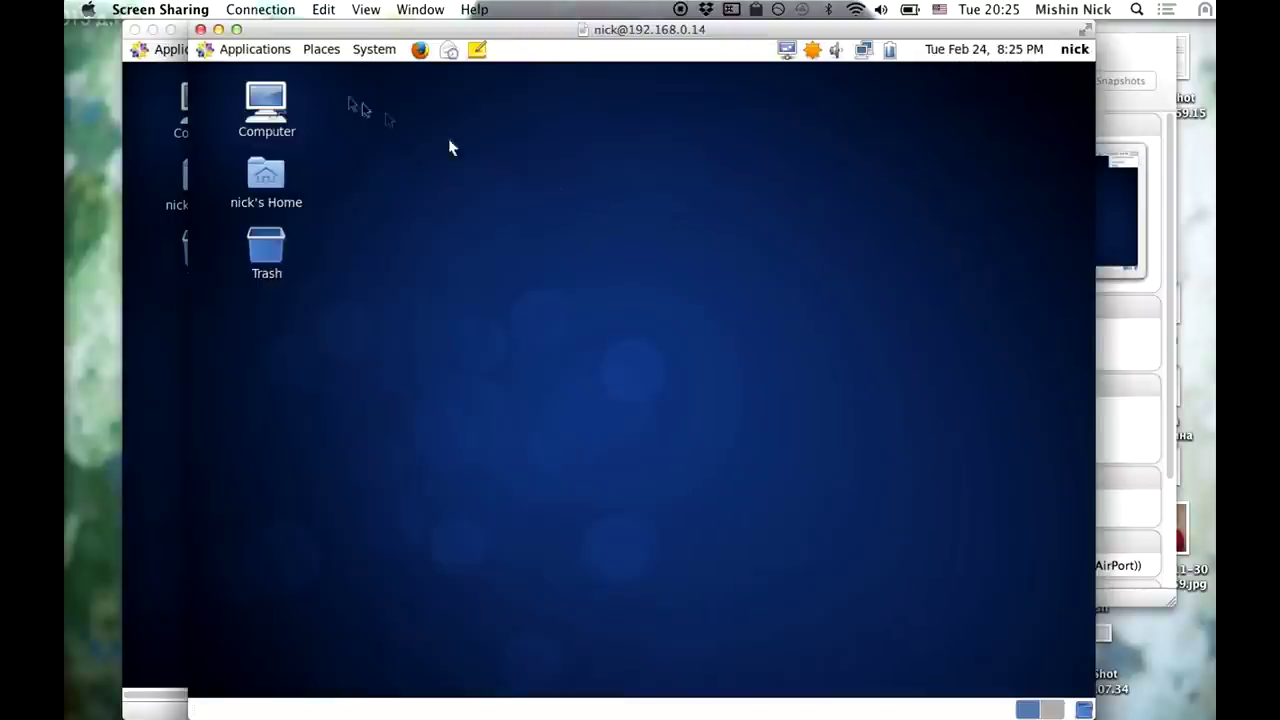
left_click(200, 29)
left_click(206, 34)
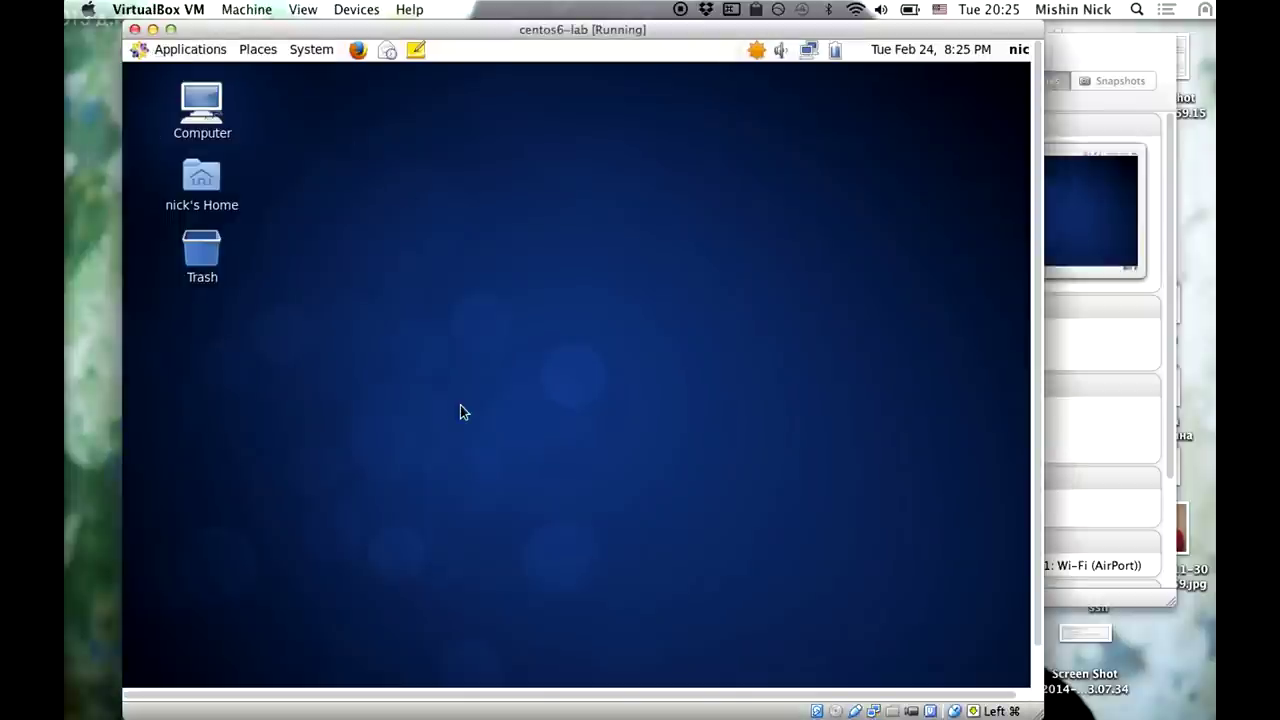
On Desktop 1, exit the tunnelled SSH session to 192.168.0.14 and bring Preview's SSH slide forward.
key("ctrl+Up")
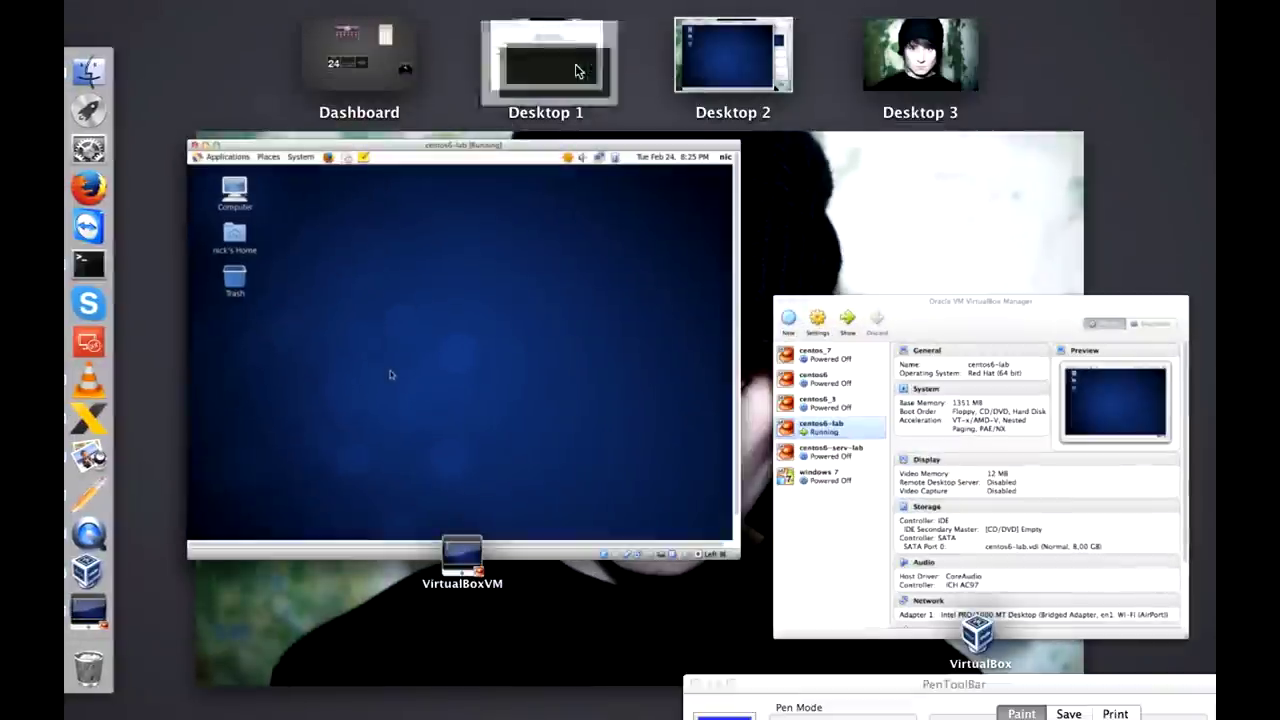
left_click(580, 66)
type("e")
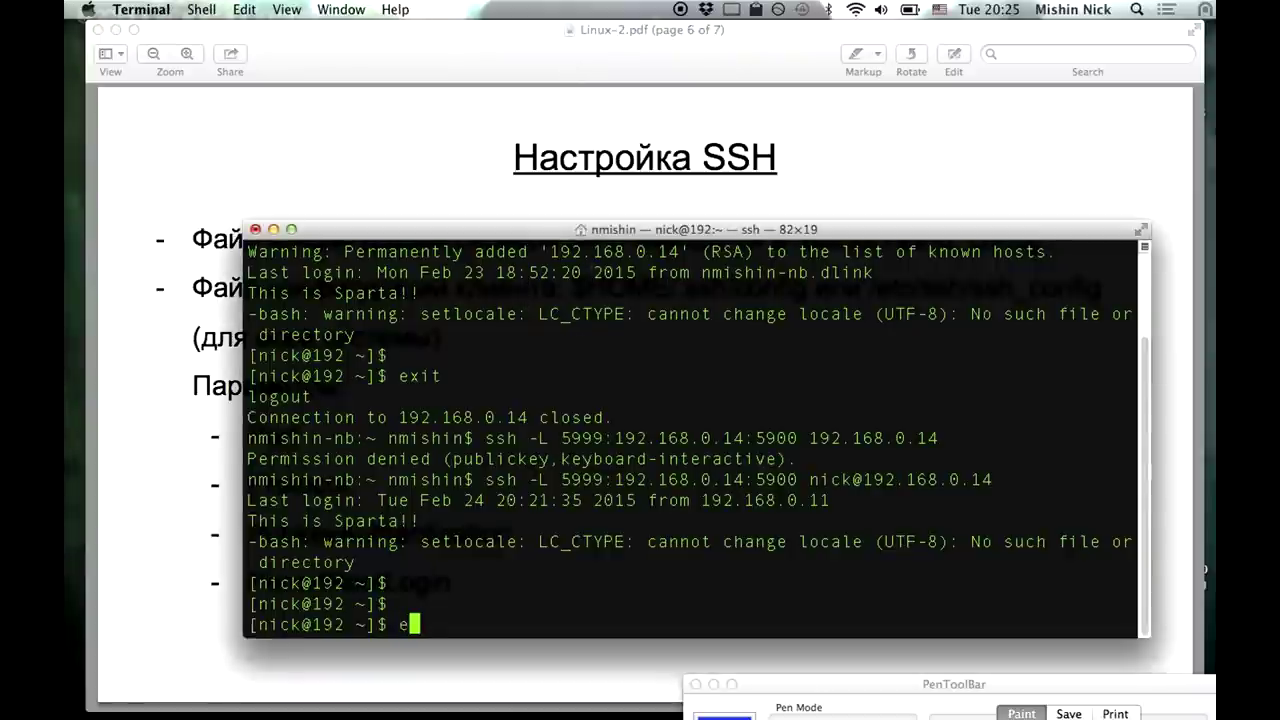
type("xit")
key("Return")
key("Return")
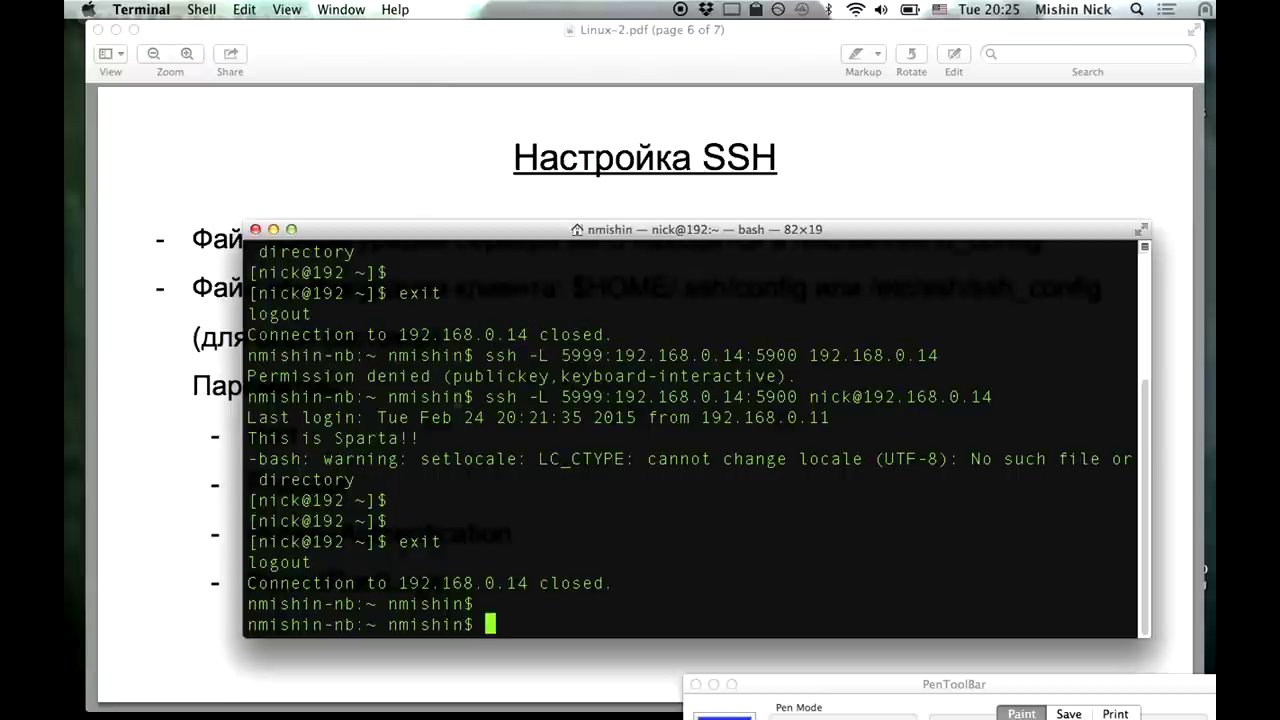
left_click(194, 382)
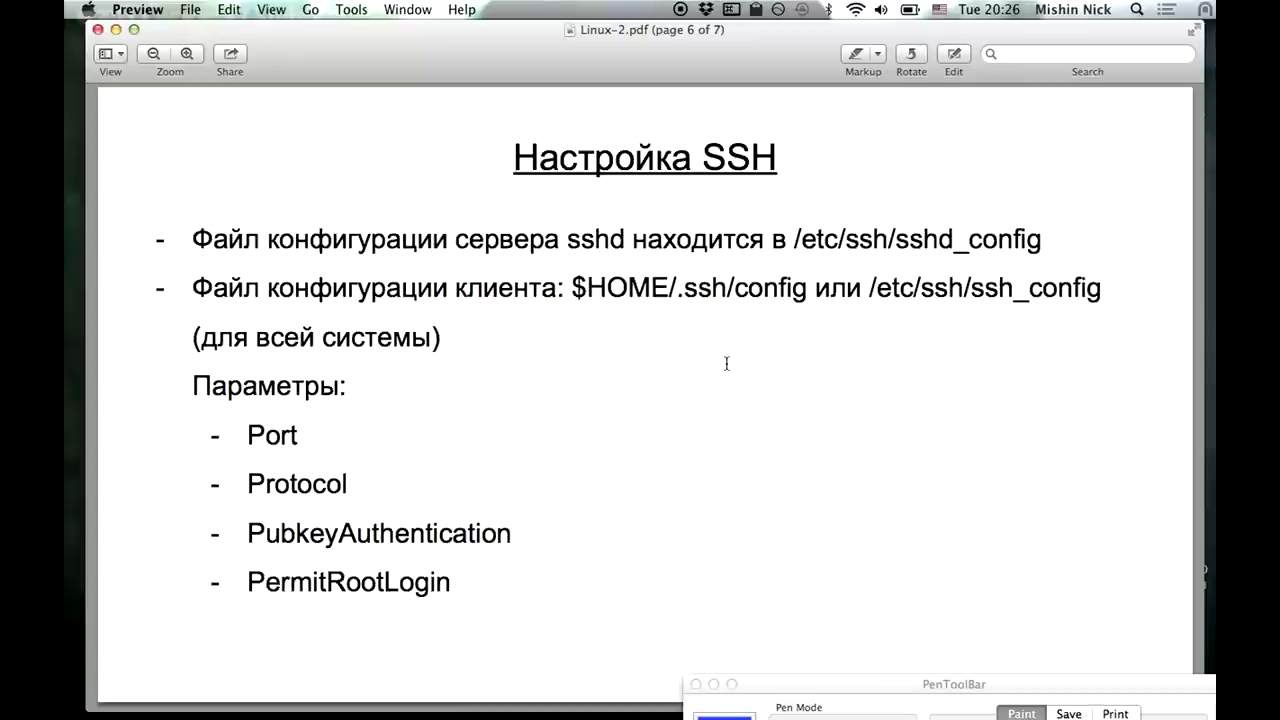
Rerun the recalled plain ssh command to log in to 192.168.0.14 from Terminal.
left_click(40, 285)
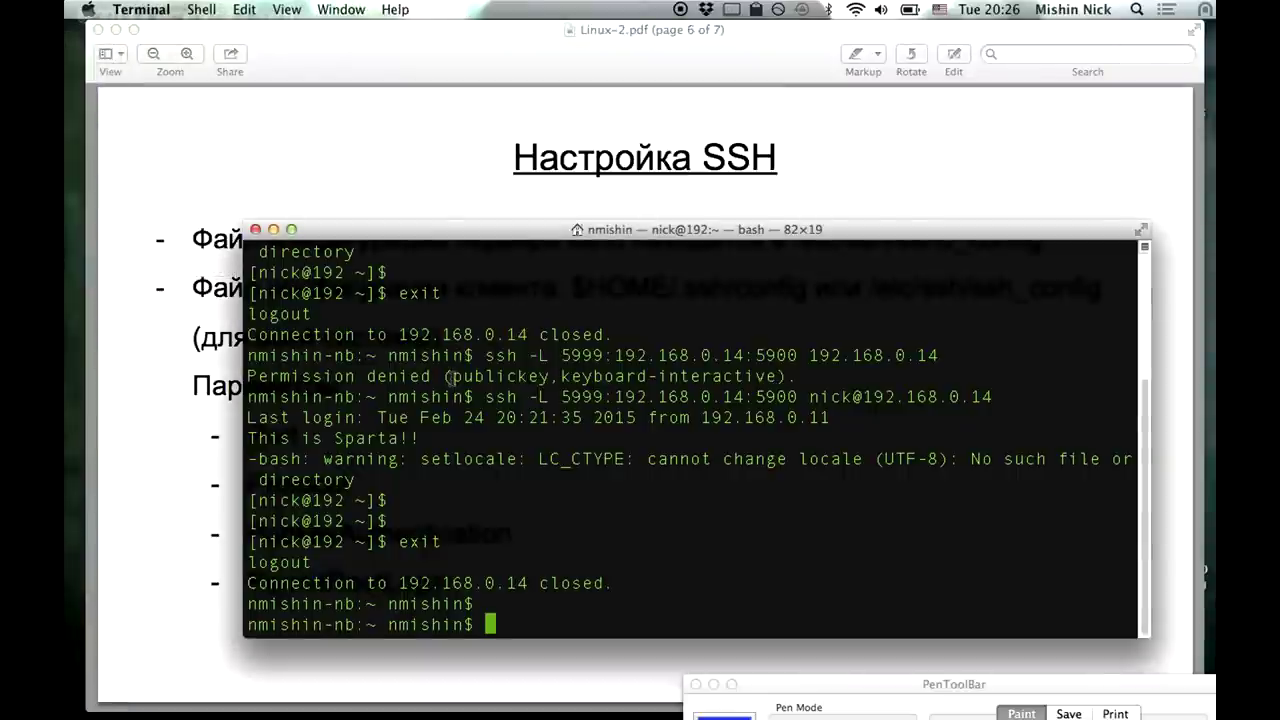
key("Up")
key("Up")
key("Up")
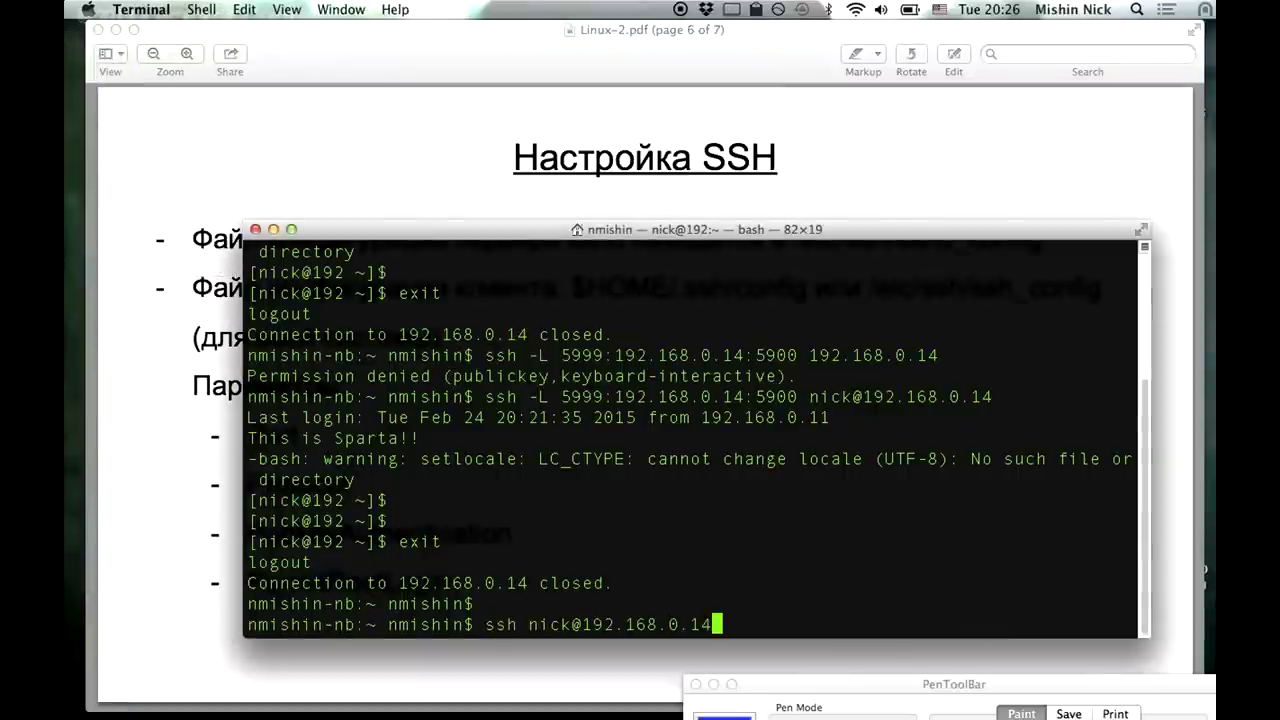
key("Return")
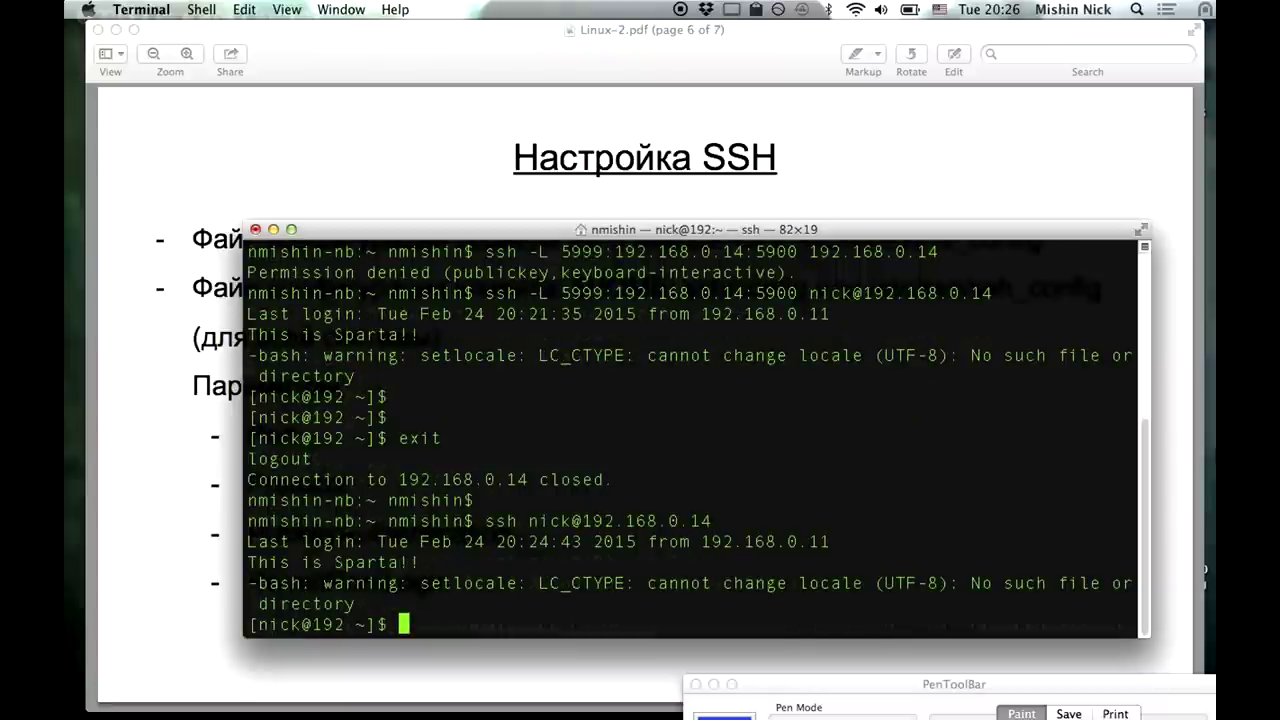
Highlight the 'This is Sparta!!' greeting, then move Terminal lower to reveal the slide's SSH parameters.
left_click_drag(426, 562, 237, 565)
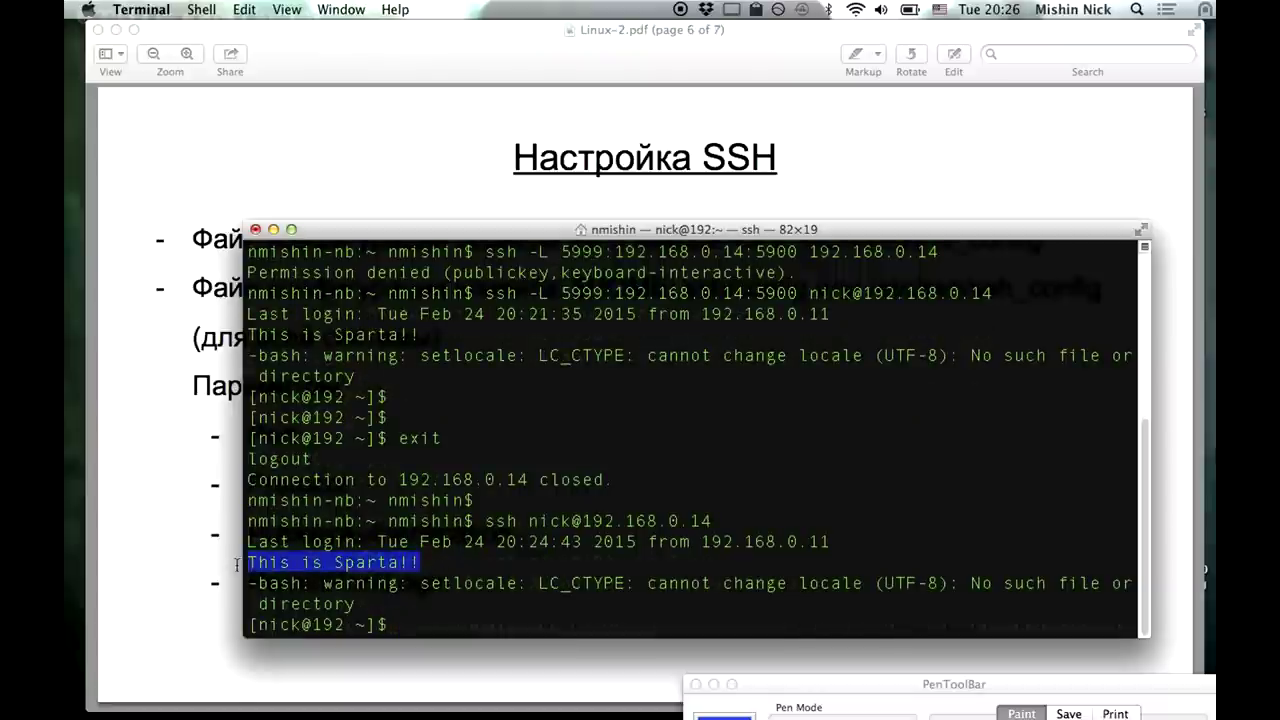
left_click(736, 612)
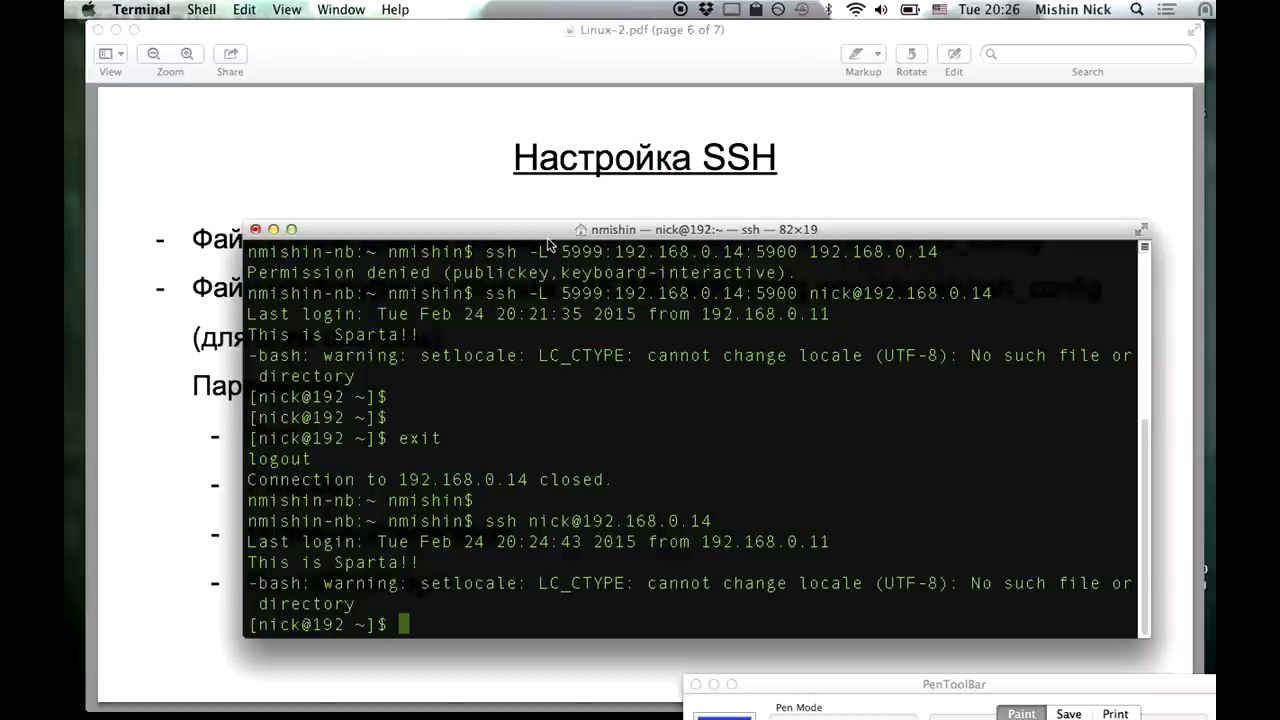
left_click_drag(548, 237, 508, 257)
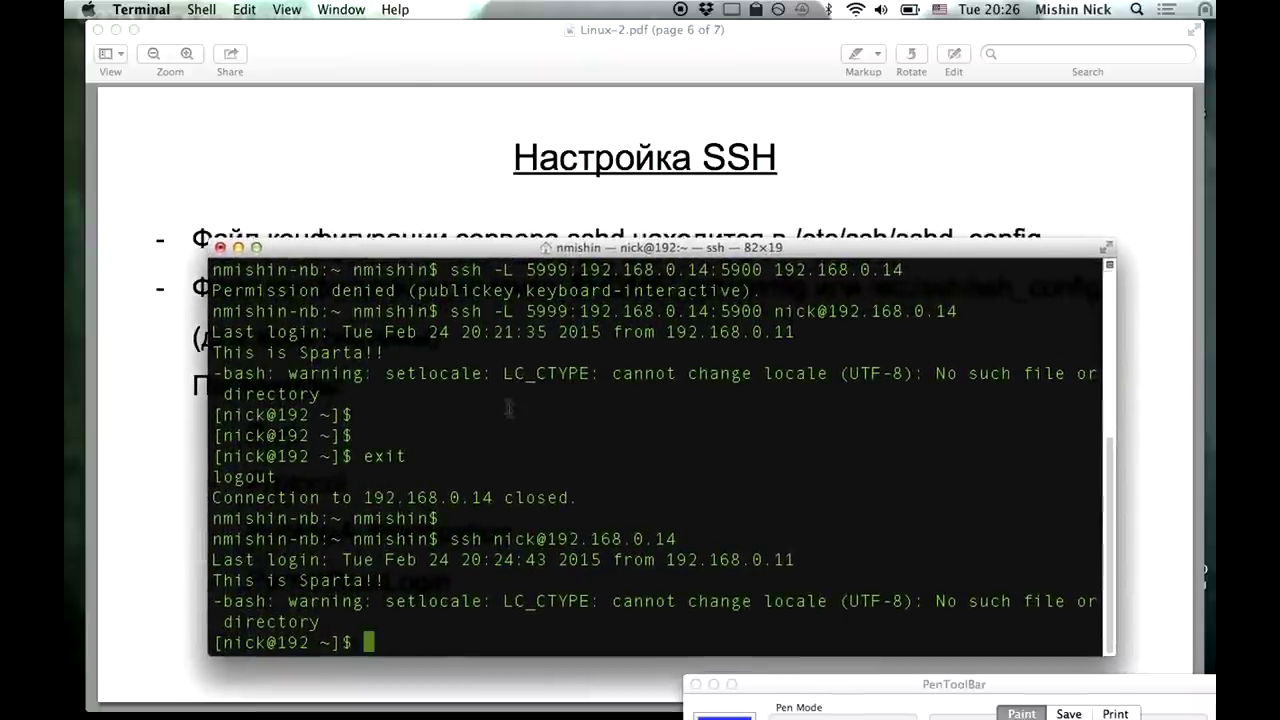
type("e")
key("BackSpace")
left_click_drag(441, 249, 550, 485)
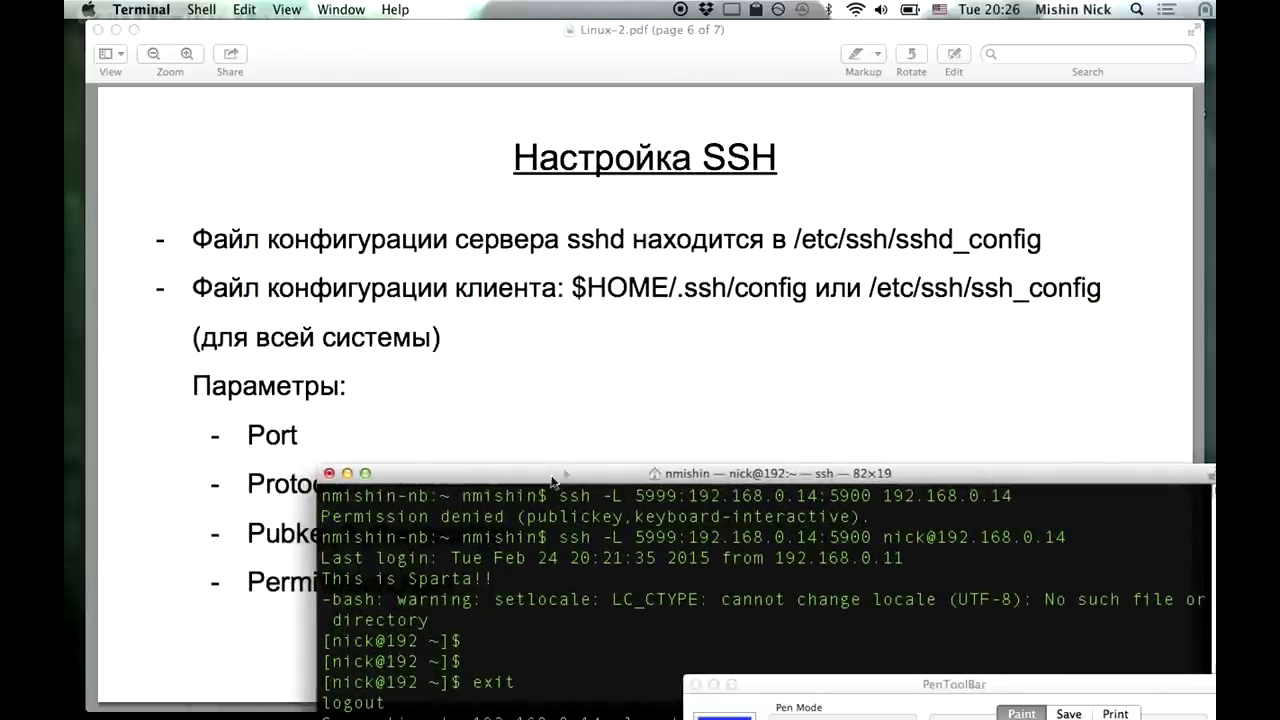